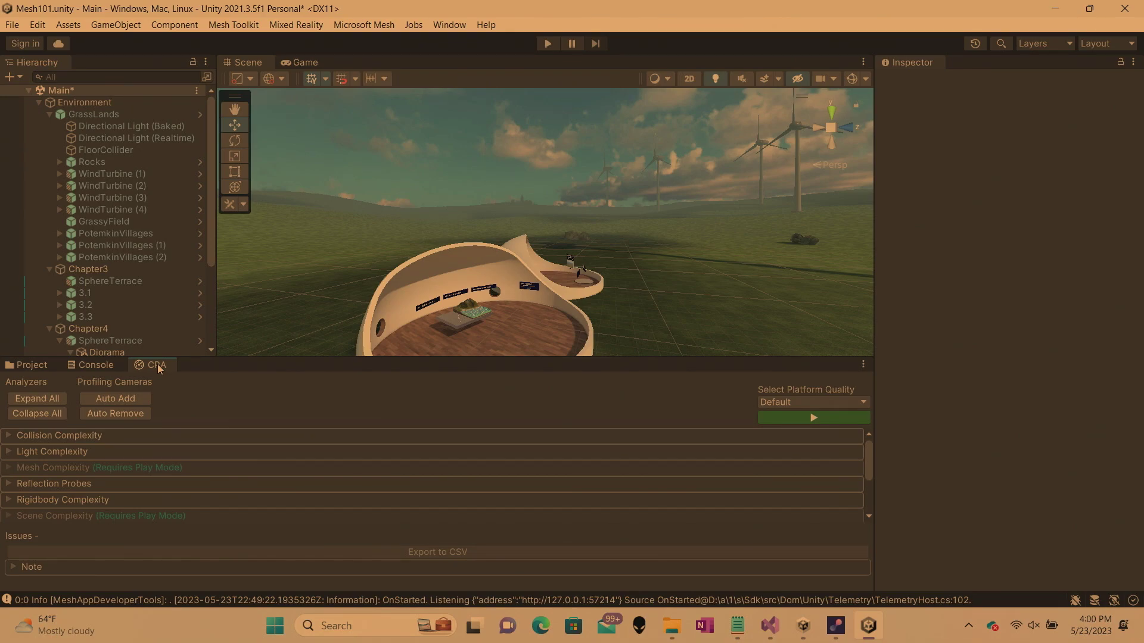
Collapse the Environment group and look over the two terraces in the scene
left_click(38, 105)
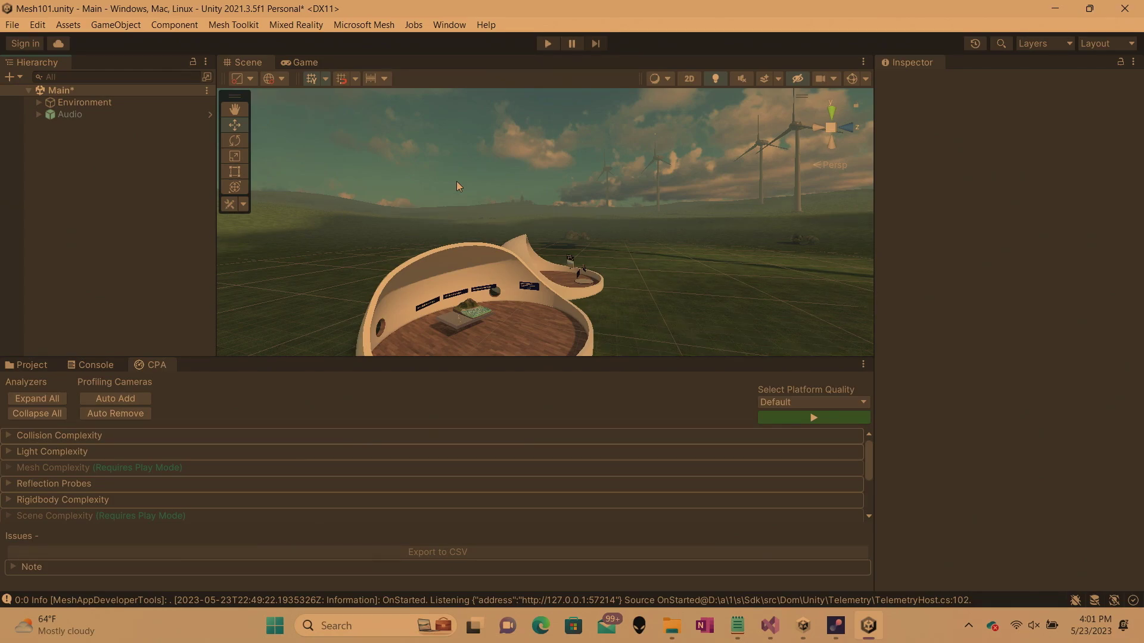
right_click_drag(452, 186, 416, 242)
scroll(407, 252, "down", 3)
mouse_move(408, 257)
left_mouse_down("alt")
mouse_move(386, 268)
mouse_move(424, 249)
left_mouse_up("alt")
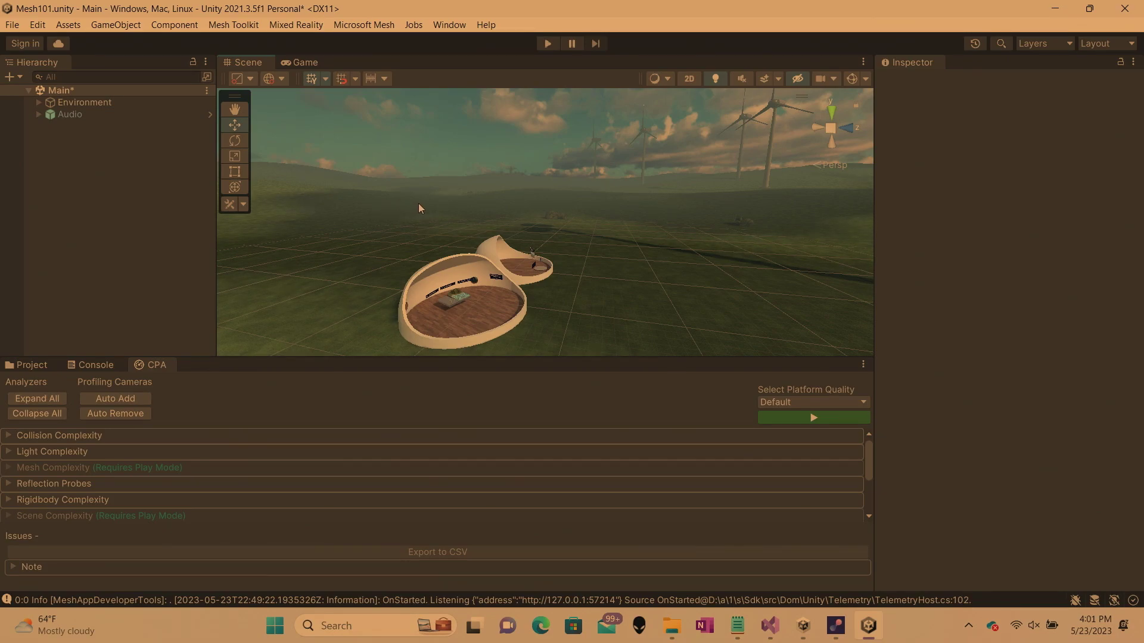
scroll(508, 309, "up", 5)
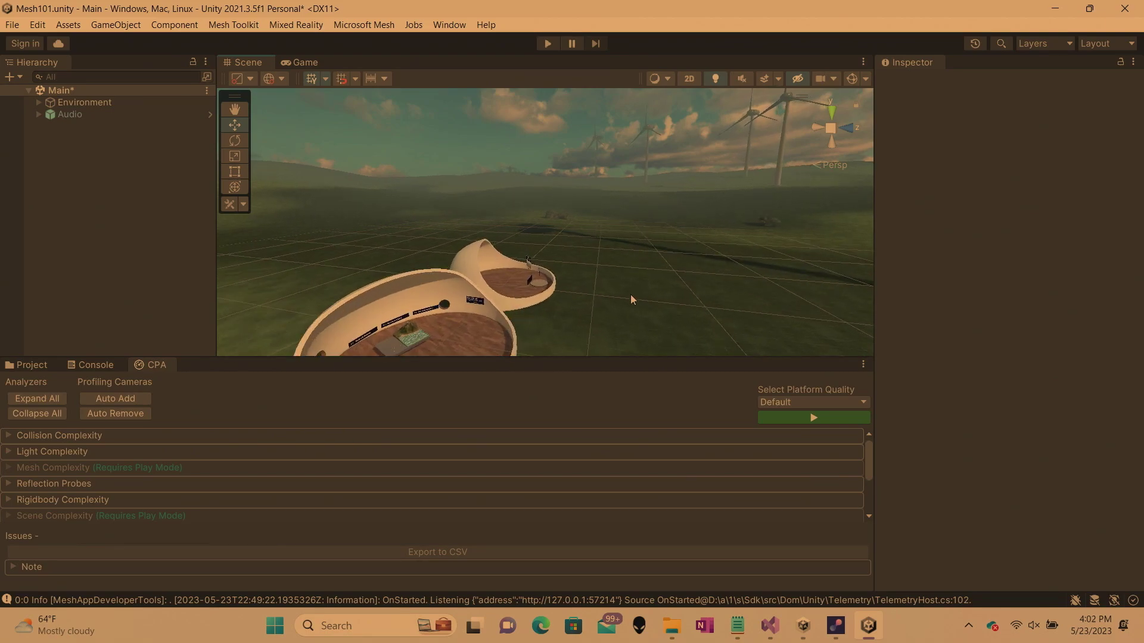
Set the tag of both SphereTerrace objects, under Chapter3 and Chapter4, to Teleporter
right_click_drag(630, 294, 502, 339)
left_click(560, 301)
middle_click_drag(560, 301, 504, 299)
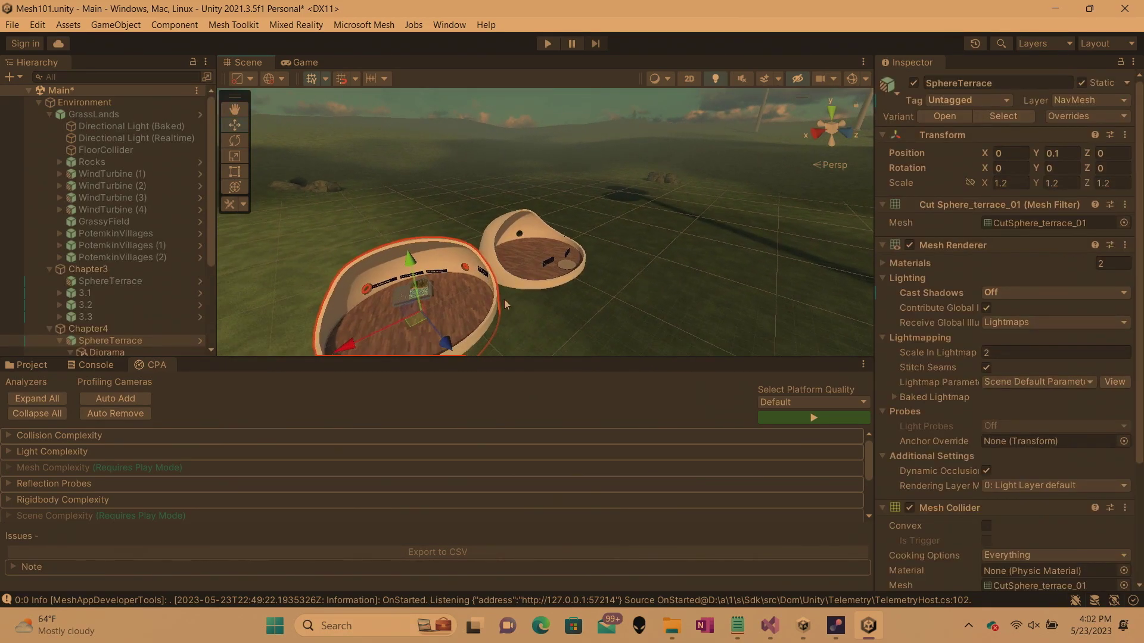
left_click(517, 262)
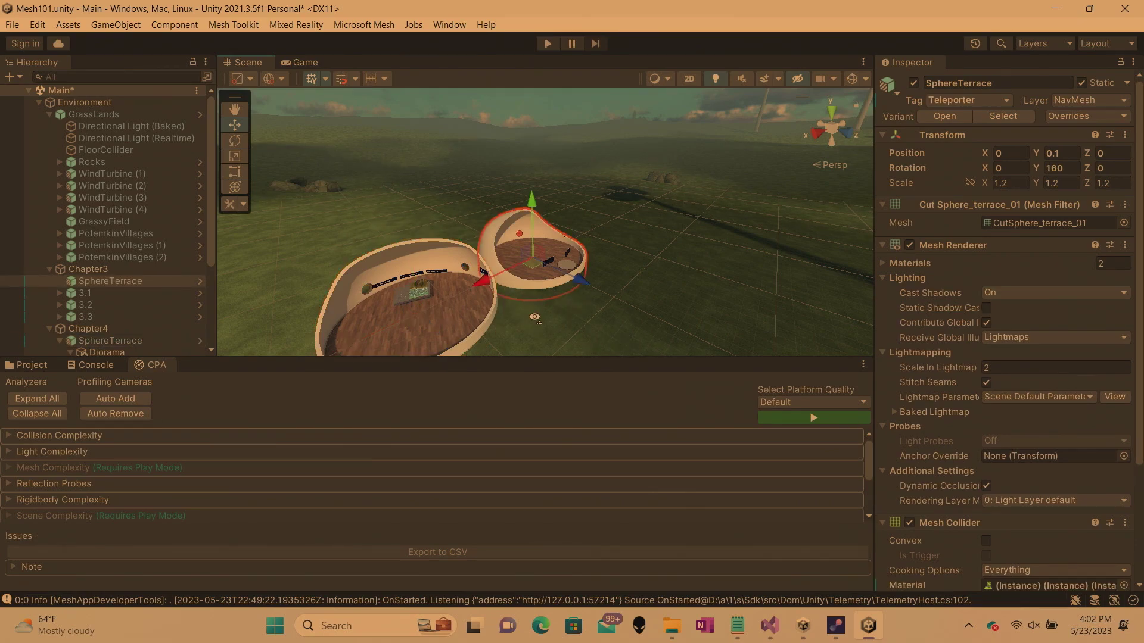
right_click_drag(534, 316, 513, 337)
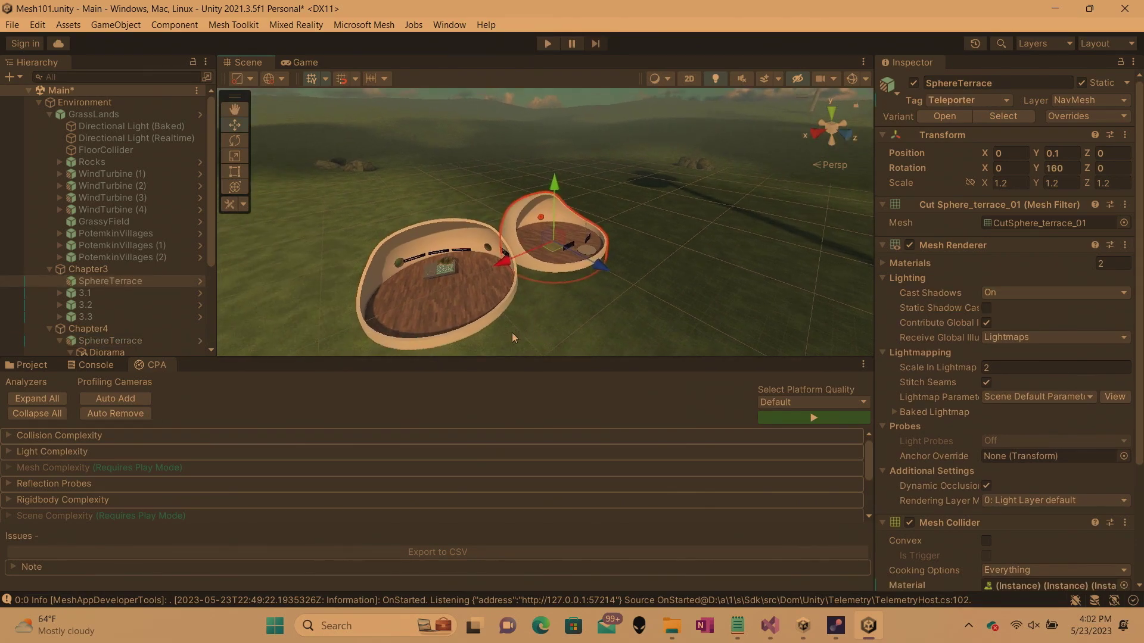
left_click(464, 289, "shift")
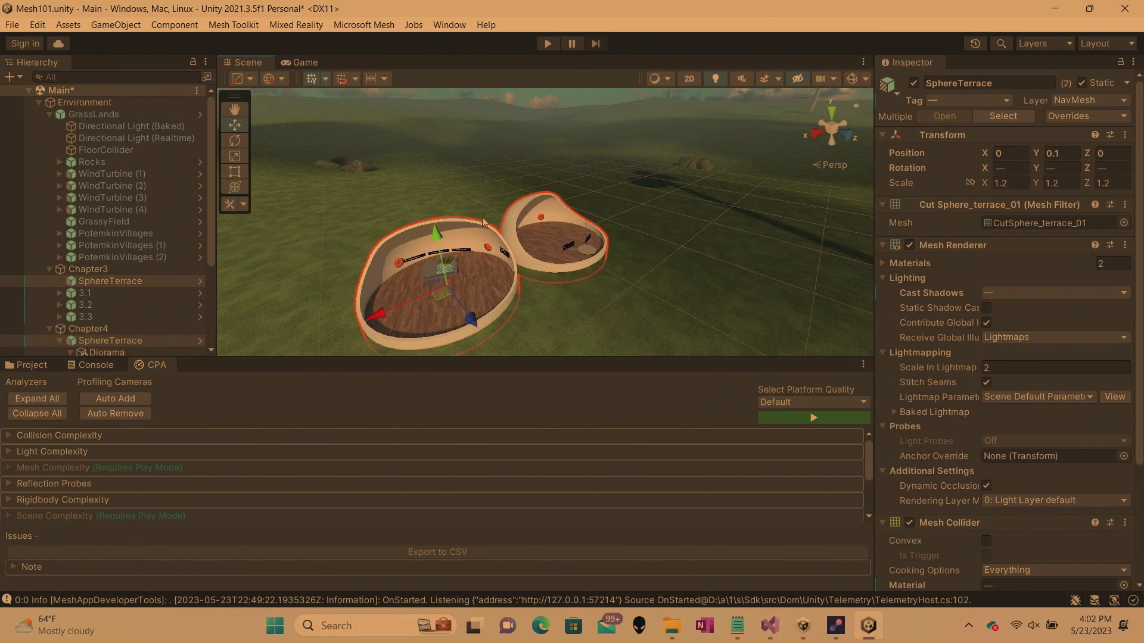
right_click_drag(479, 183, 493, 173)
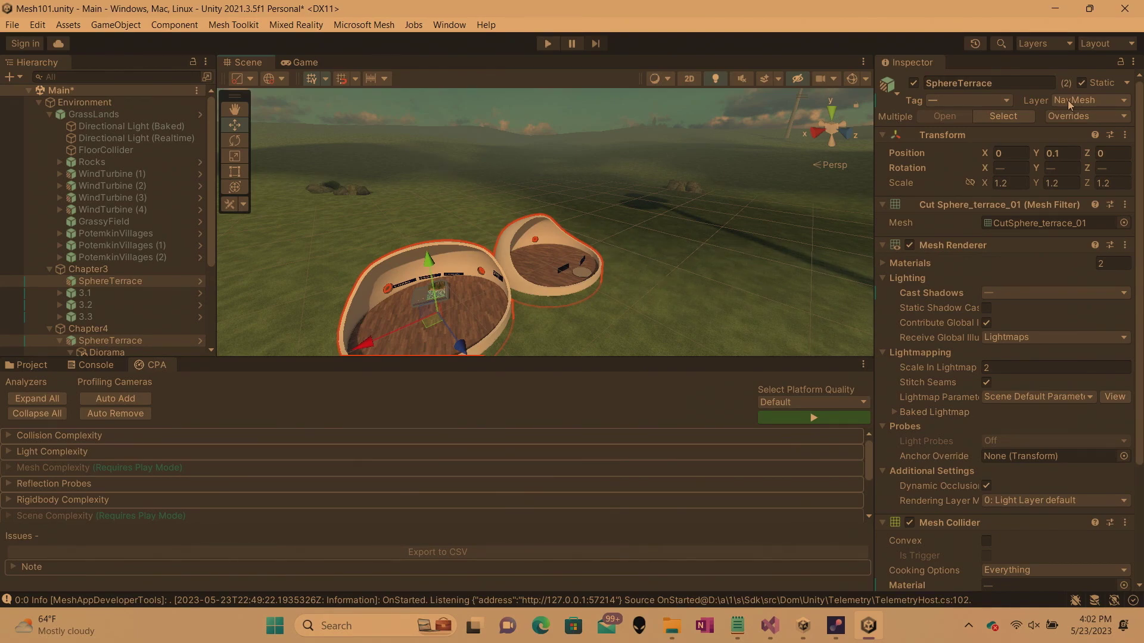
left_click(984, 100)
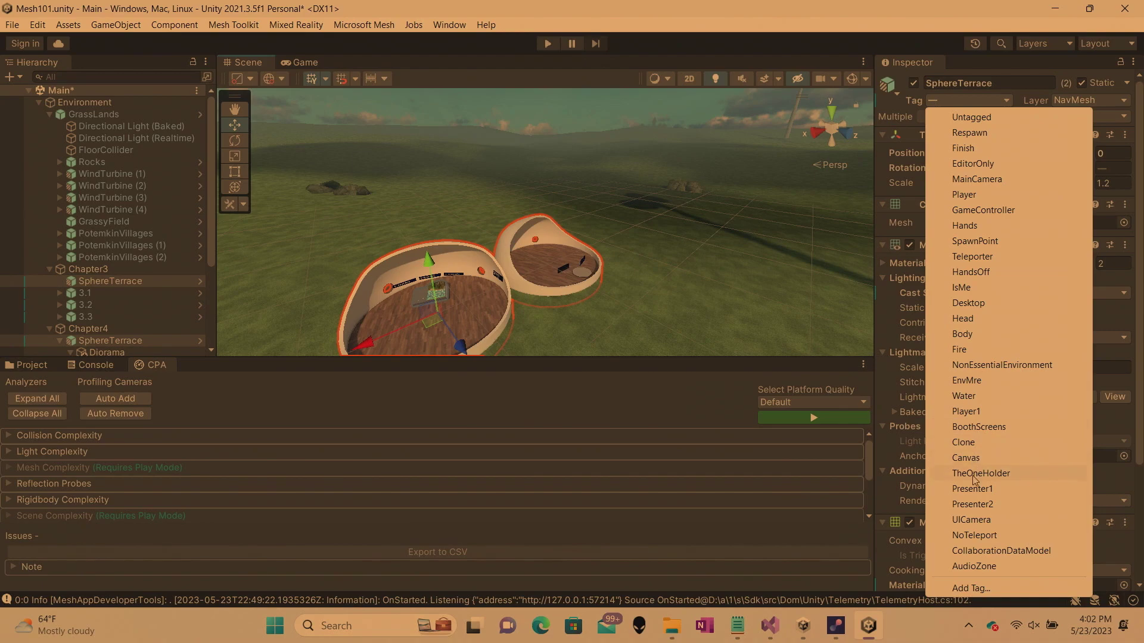
left_click(960, 258)
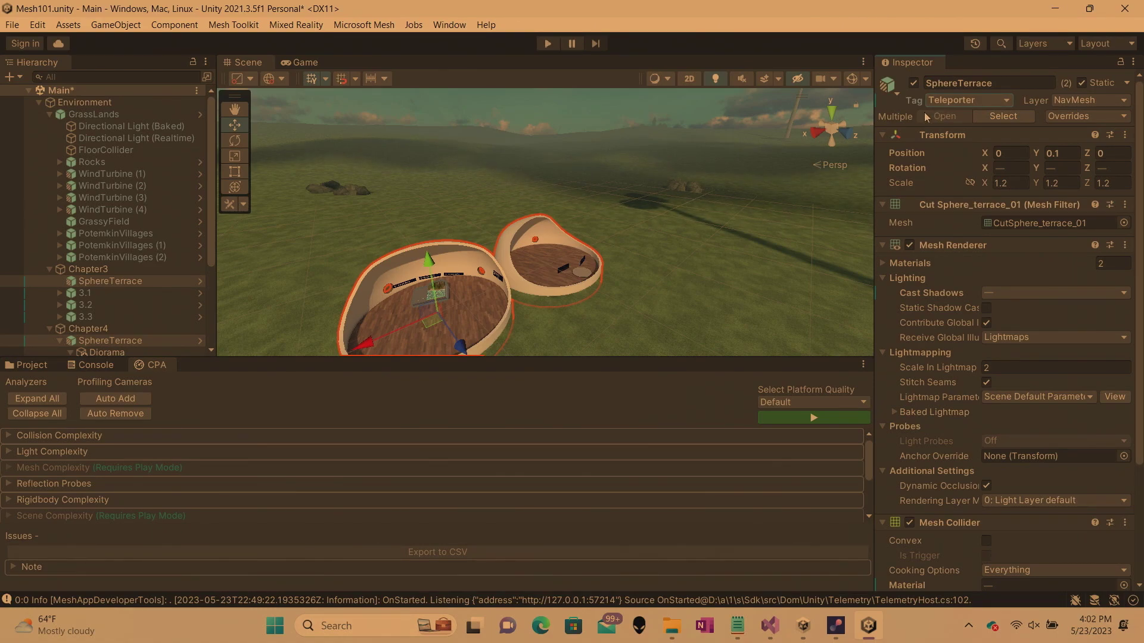
Inspect the two tagged terraces in the scene from near and far
key("f")
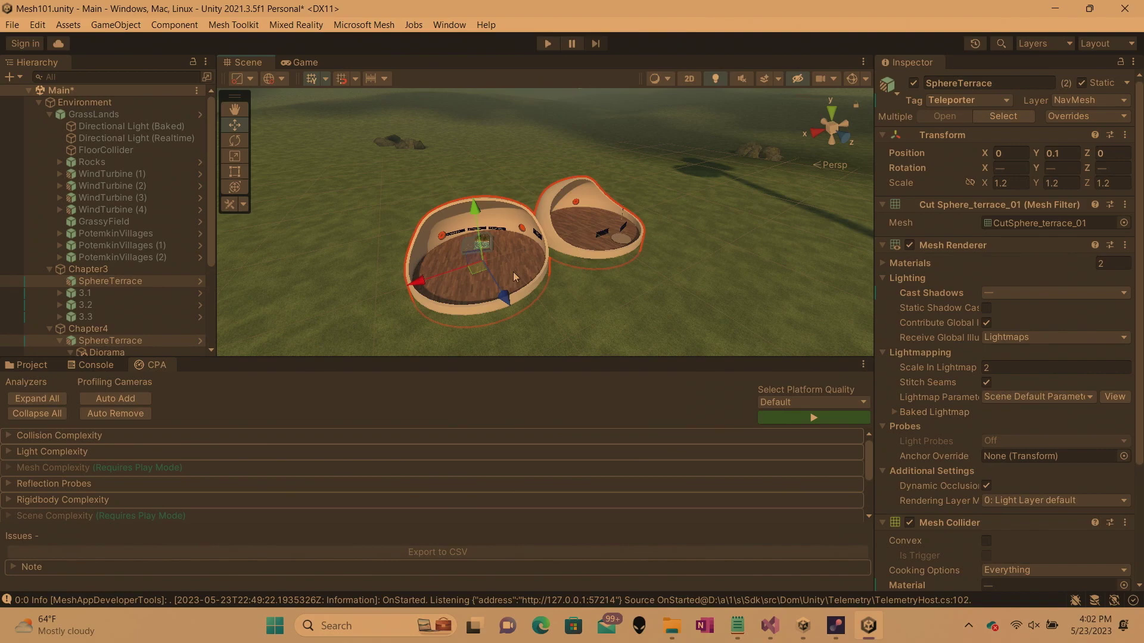
scroll(514, 272, "up", 4)
scroll(515, 276, "up", 6)
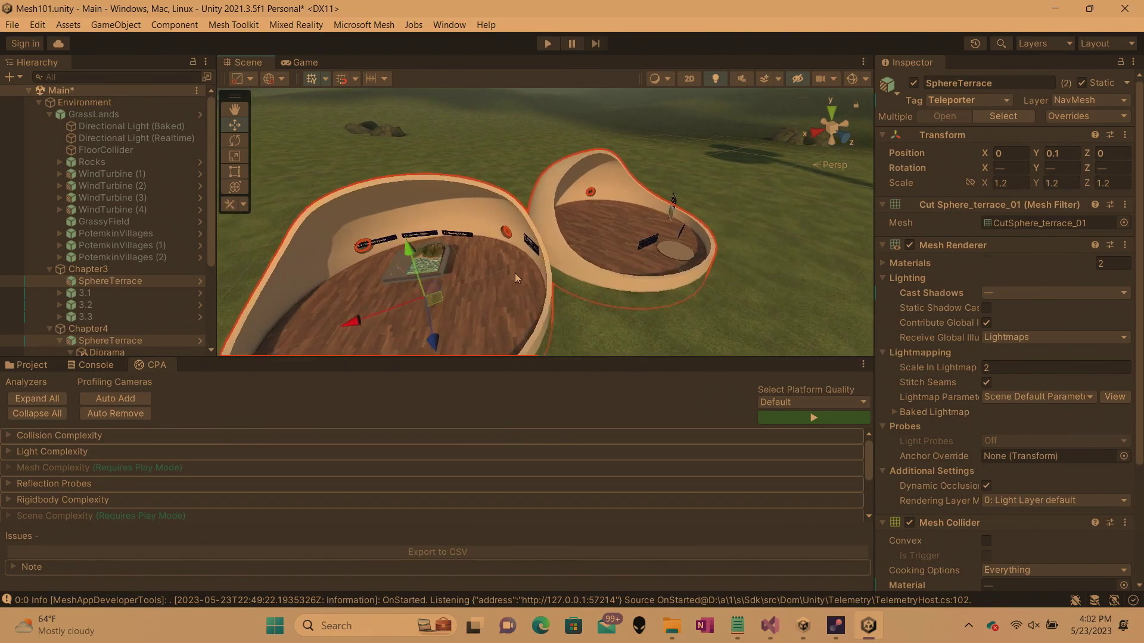
scroll(514, 277, "down", 6)
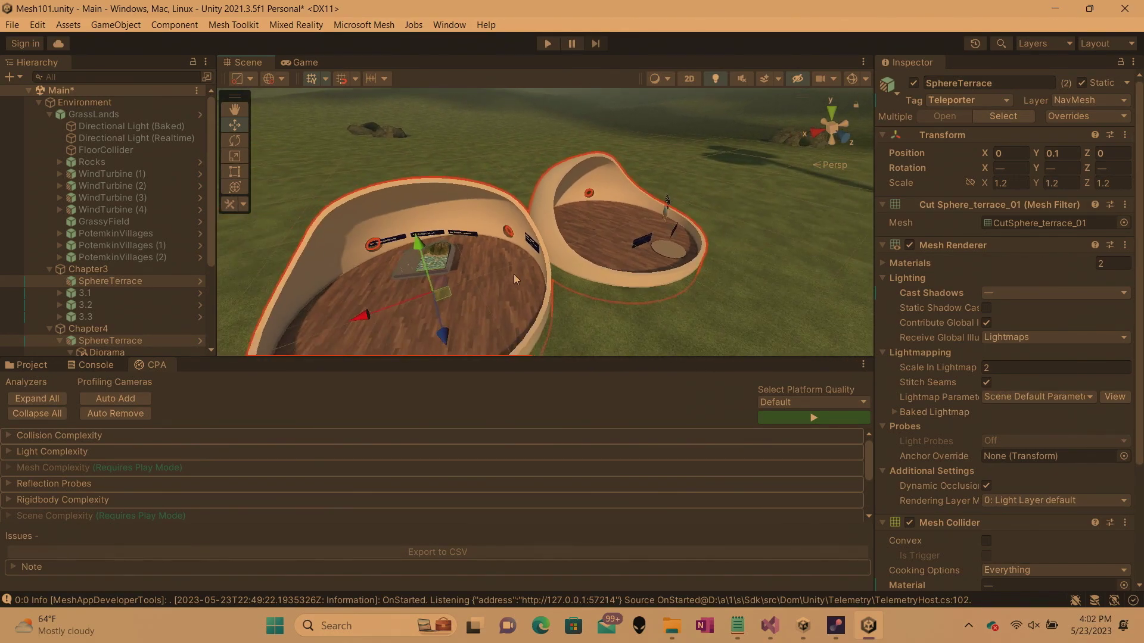
scroll(515, 279, "down", 10)
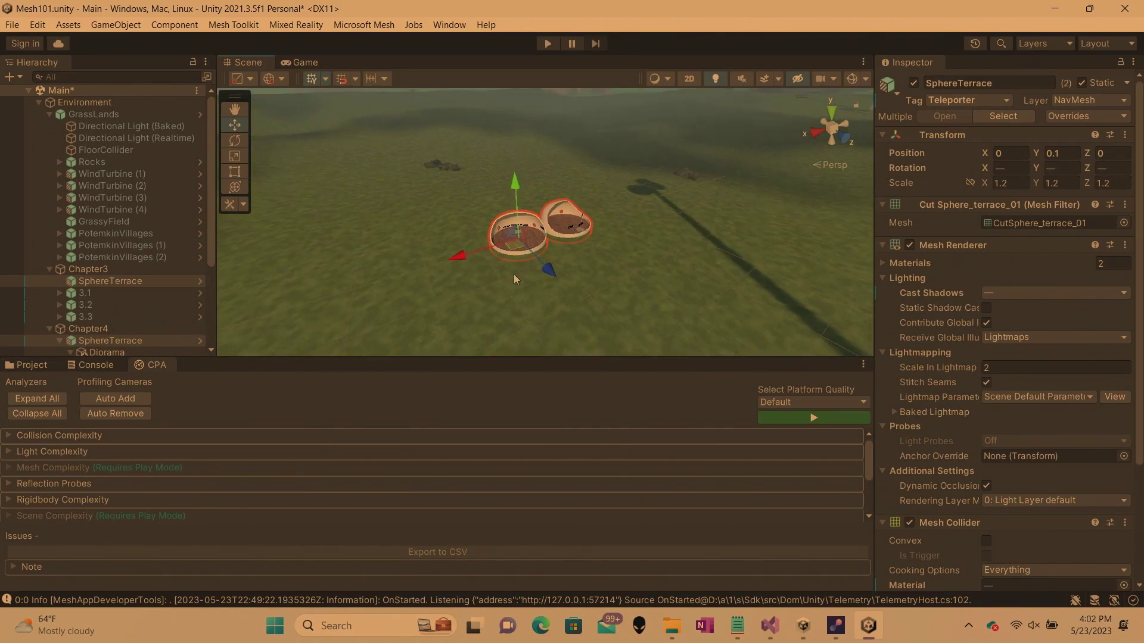
mouse_move(513, 274)
right_mouse_down()
mouse_move(603, 224)
mouse_move(604, 189)
mouse_move(524, 280)
right_mouse_up()
scroll(524, 278, "up", 10)
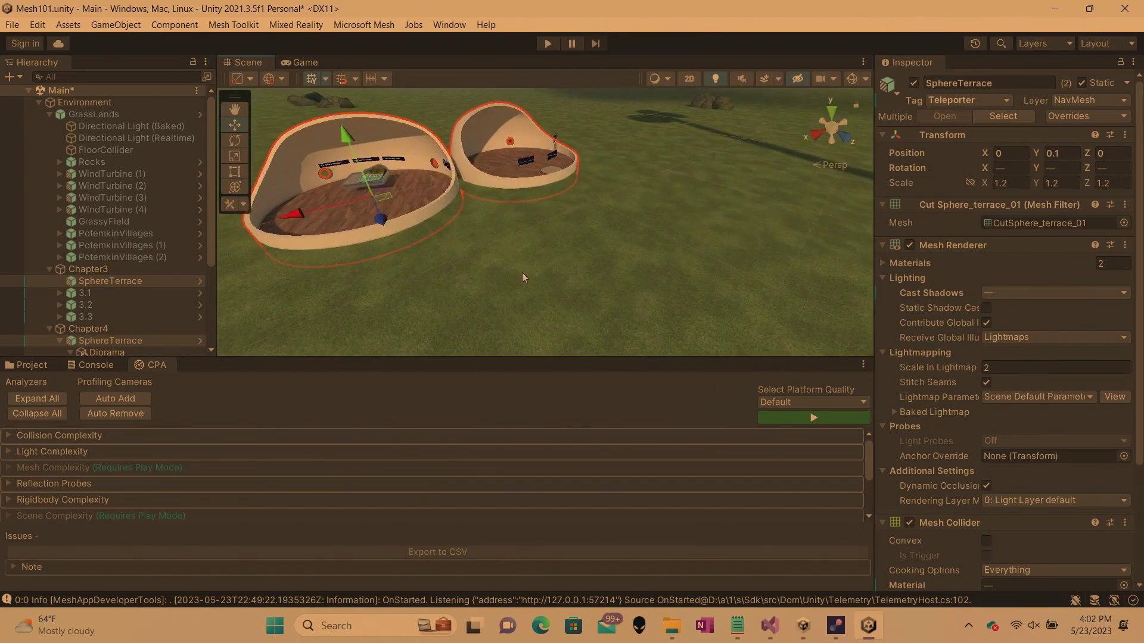
left_click_drag(468, 220, 571, 259)
middle_click_drag(406, 218, 534, 266)
scroll(534, 266, "up", 5)
scroll(498, 230, "up", 2)
Select the water mesh of the Diorama on the Chapter4 terrace and examine it up close
left_click(451, 233)
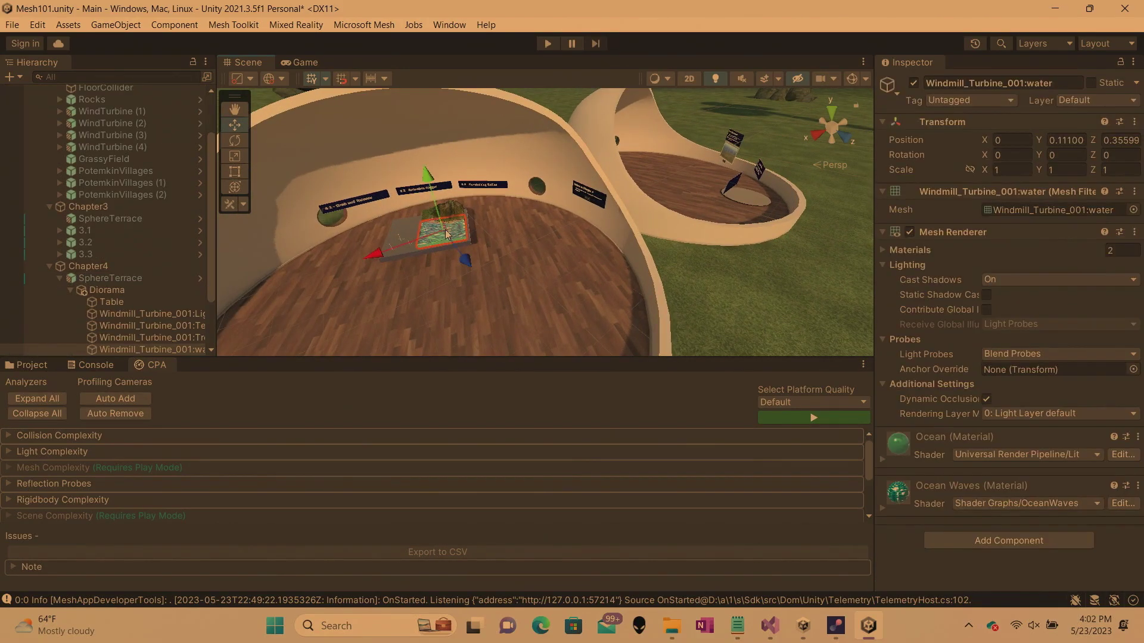
key("f")
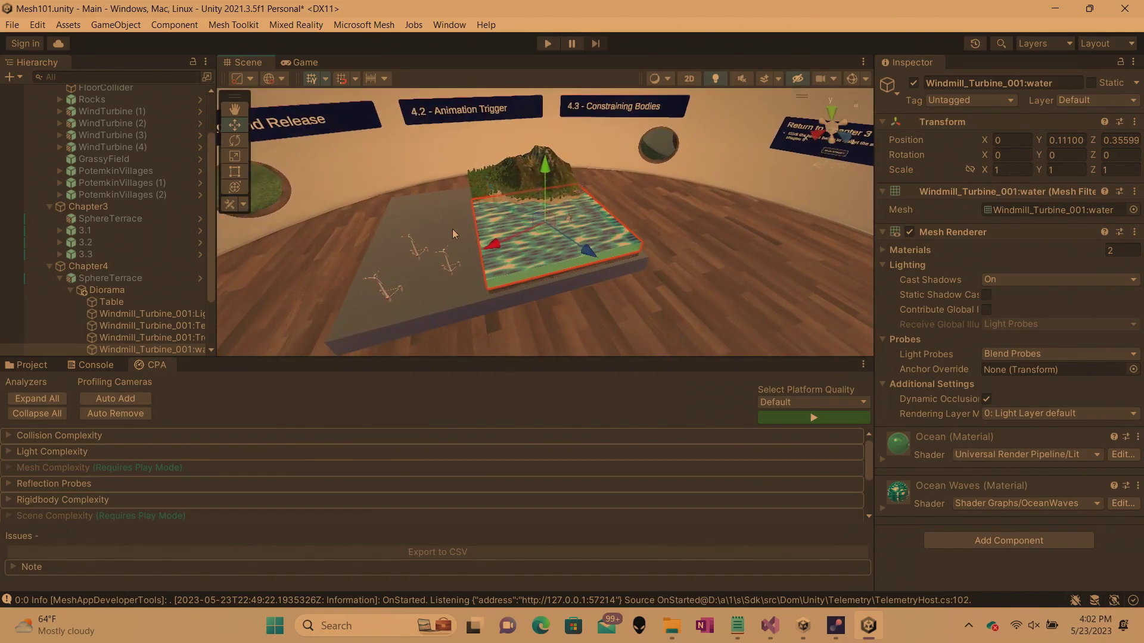
scroll(527, 247, "up", 5)
right_click_drag(527, 246, 591, 227)
scroll(590, 227, "down", 5)
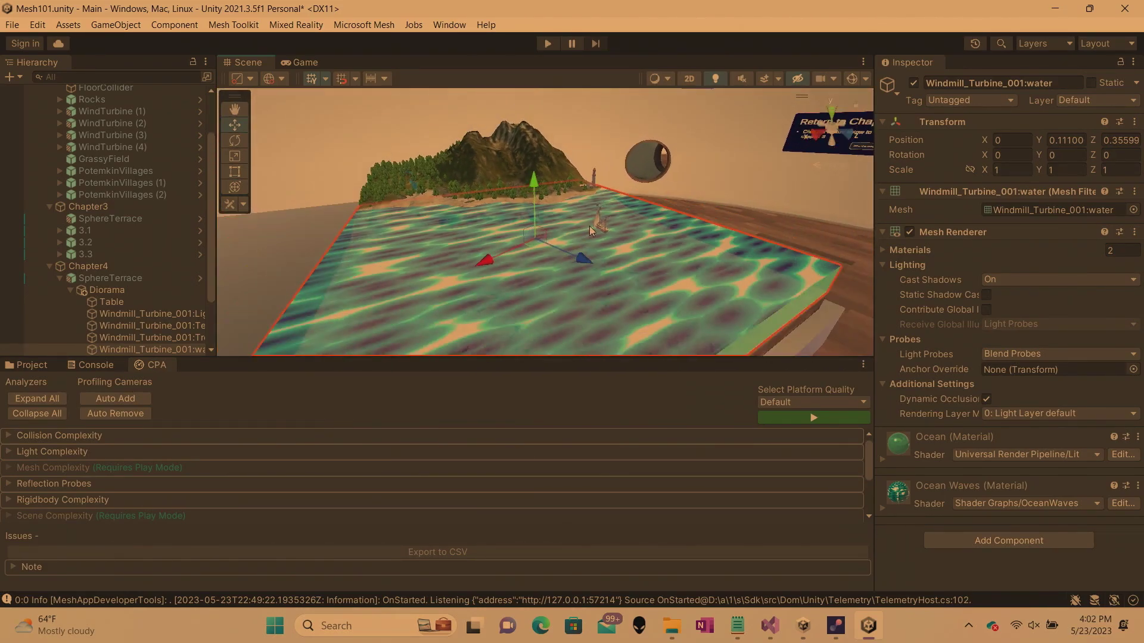
scroll(587, 224, "down", 1)
Bring the Chapter3 terrace into view and select its SphereTerrace
middle_click_drag(646, 223, 398, 324)
right_click_drag(630, 299, 606, 269)
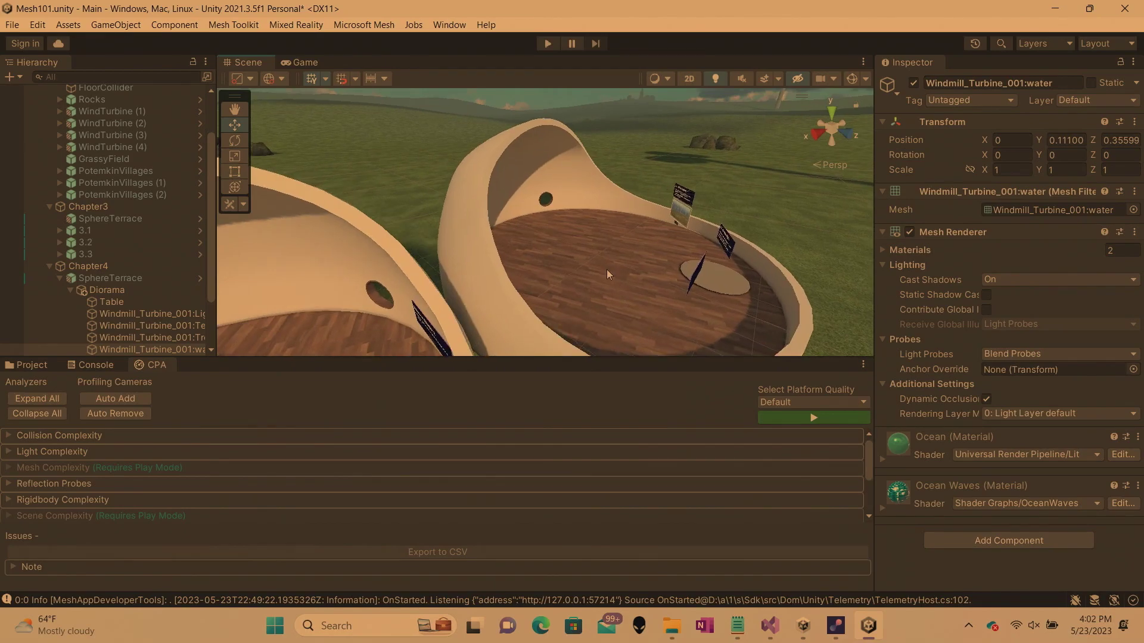
left_click(606, 270)
scroll(43, 112, "up", 3)
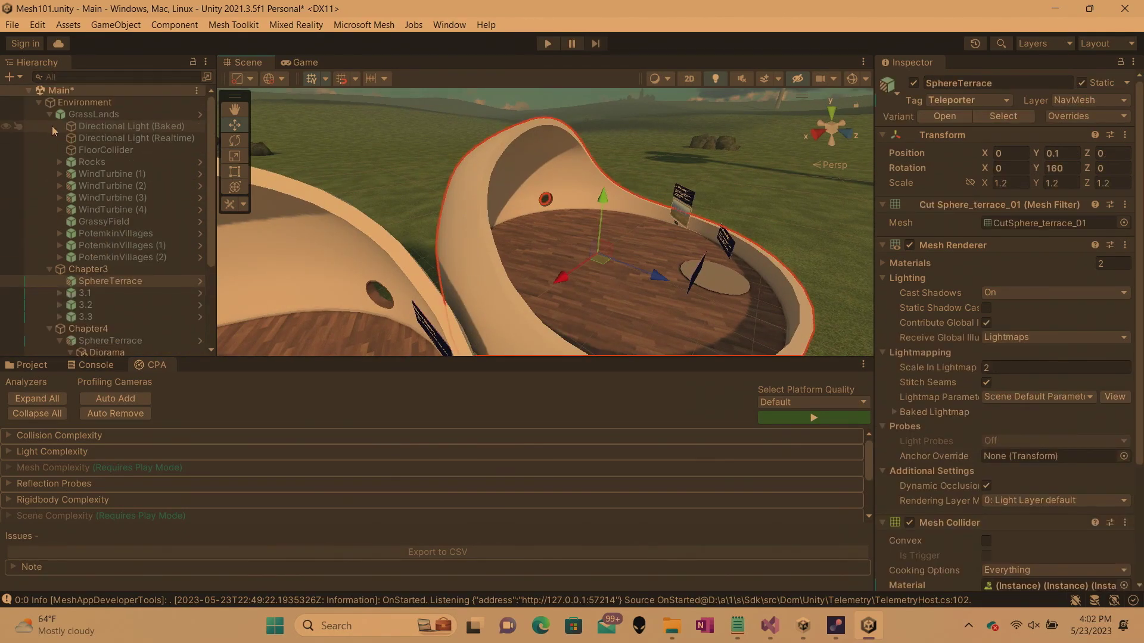
Collapse the Environment group and add the Mesh Toolkit's PlaymodeSetup object to the scene
left_click(38, 104)
right_click(64, 163)
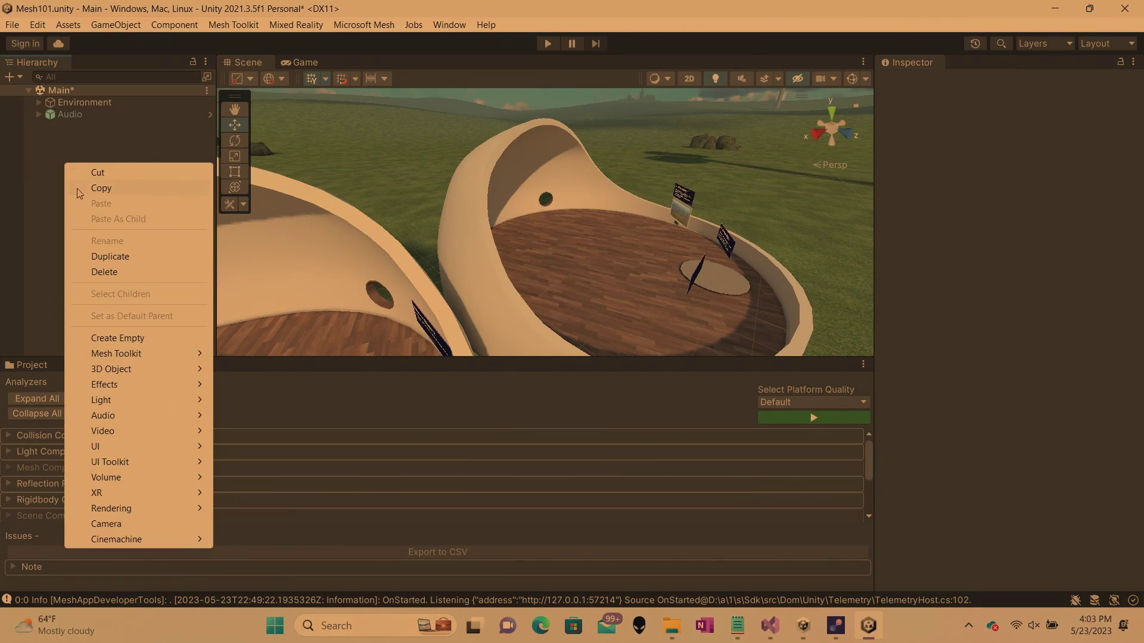
mouse_move(138, 355)
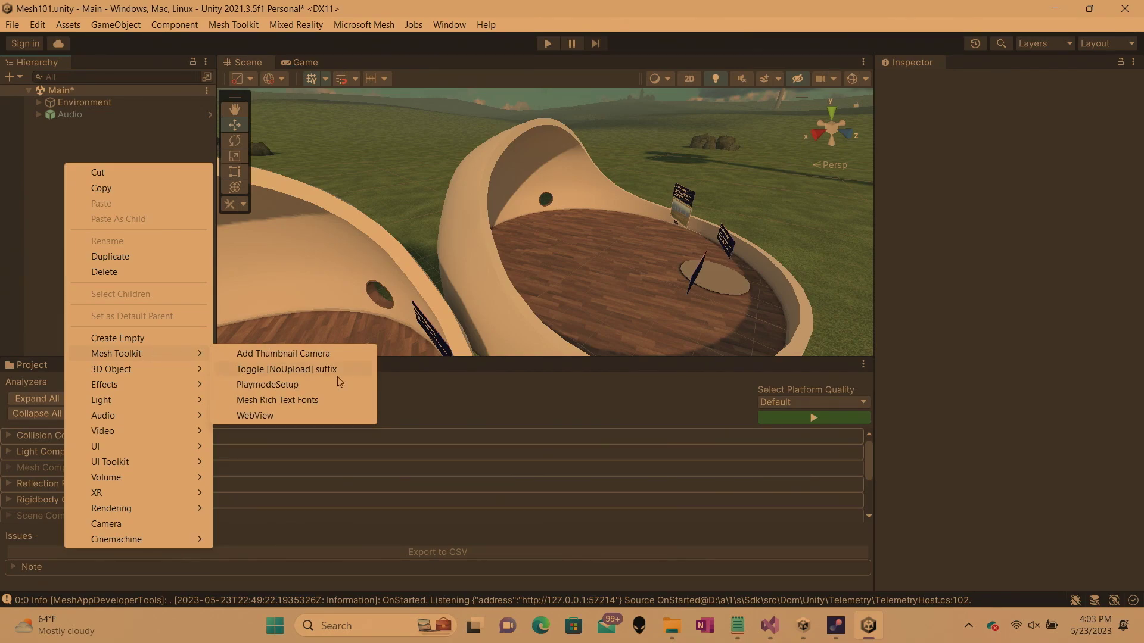
left_click(325, 387)
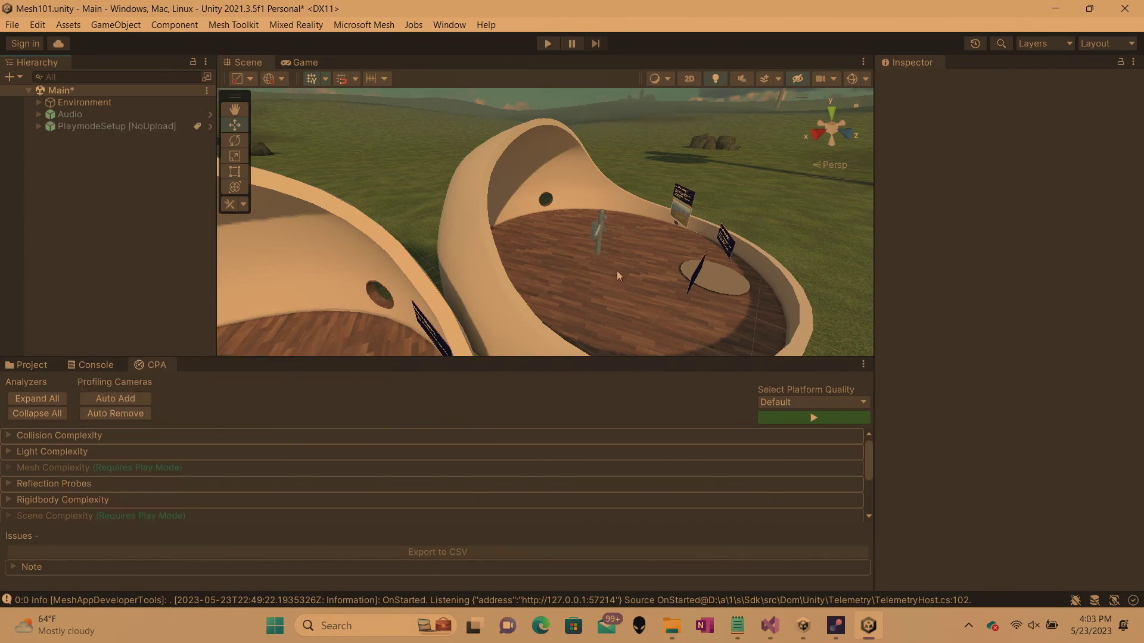
Select the play-mode avatar's nose and examine the avatar on the Chapter3 terrace from several angles
left_click(608, 230)
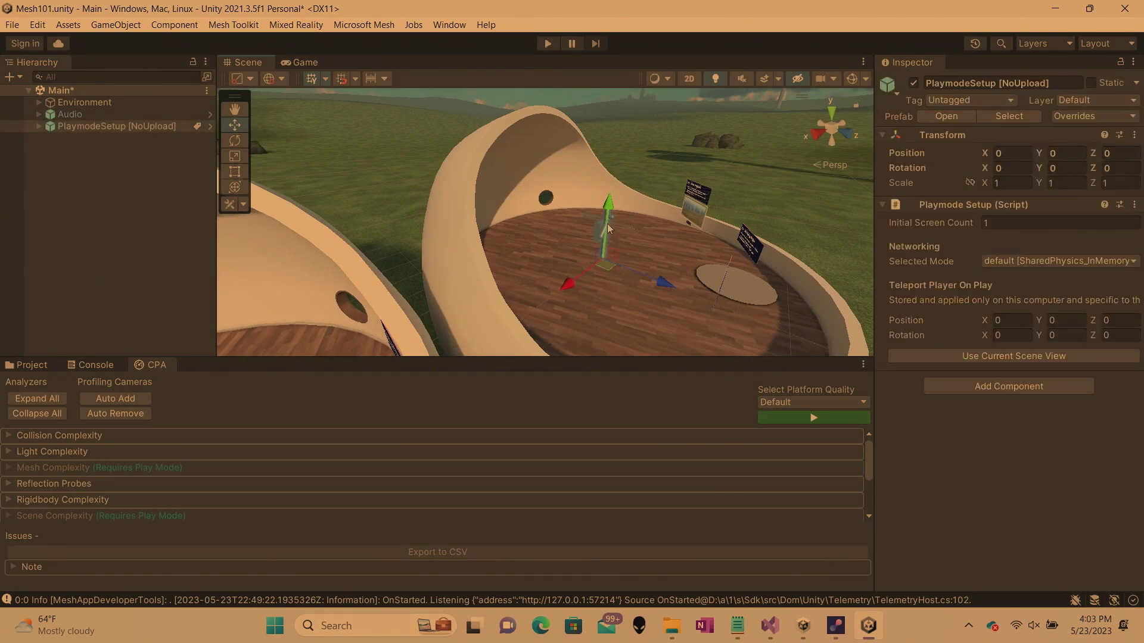
left_click(613, 228)
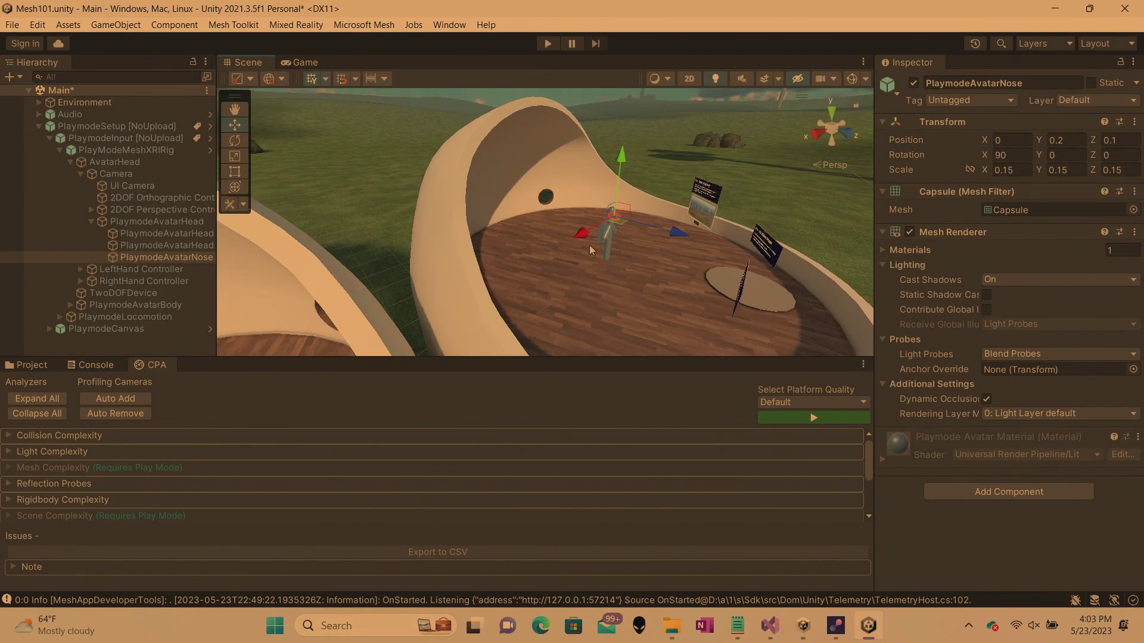
key("f")
scroll(613, 262, "down", 5)
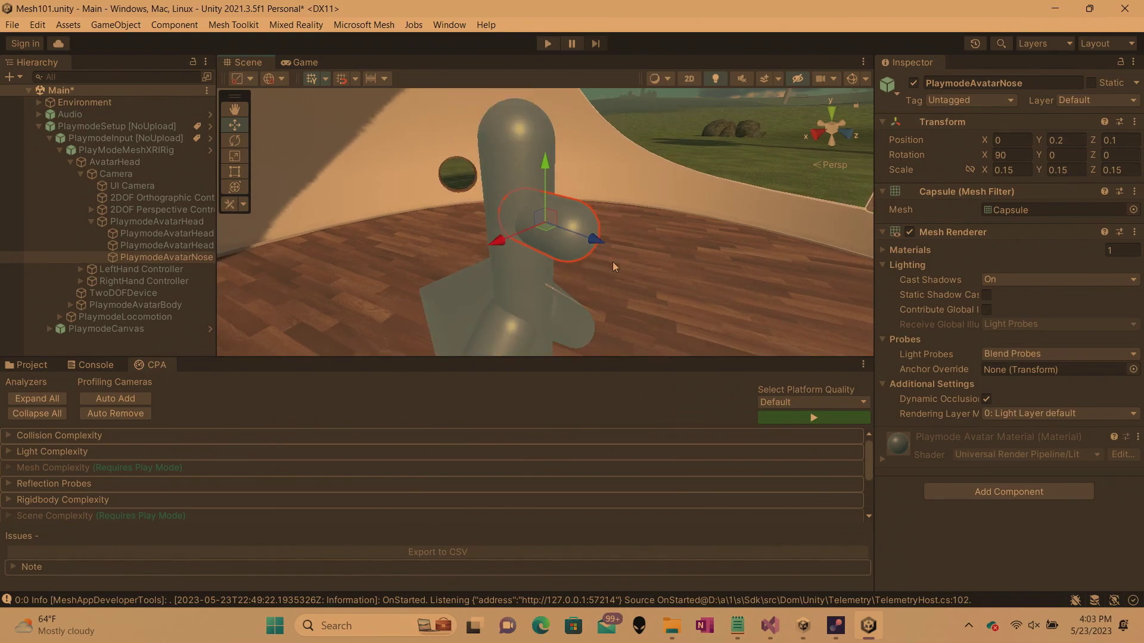
middle_click_drag(454, 277, 666, 222)
right_click_drag(667, 222, 717, 231)
middle_click_drag(717, 231, 729, 266)
left_click_drag(729, 265, 719, 246, "alt")
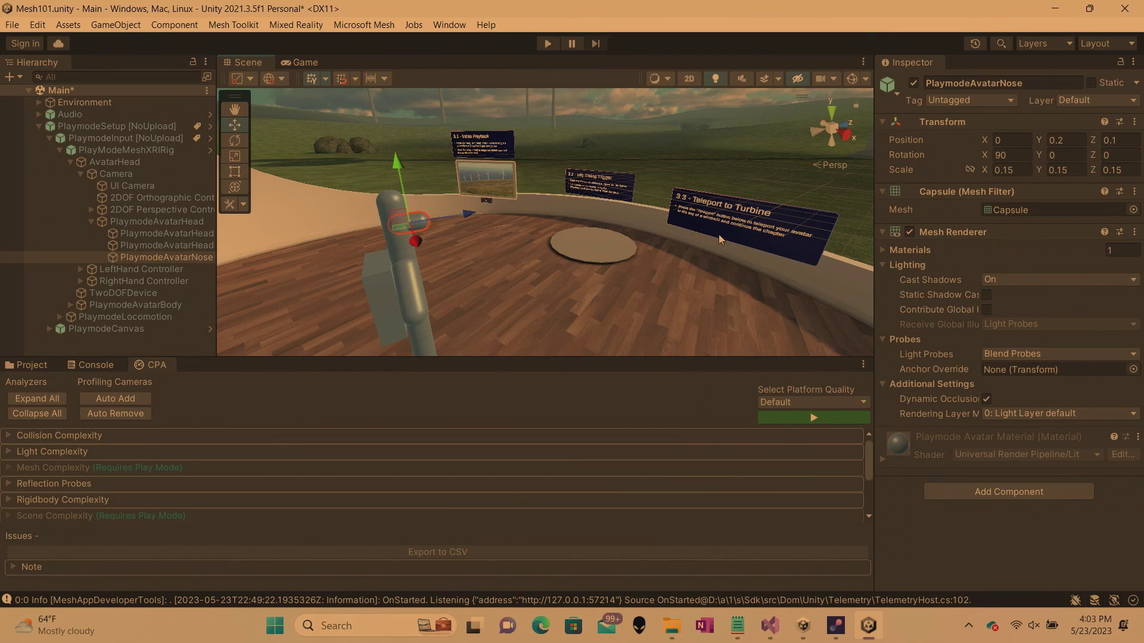
scroll(718, 239, "down", 3)
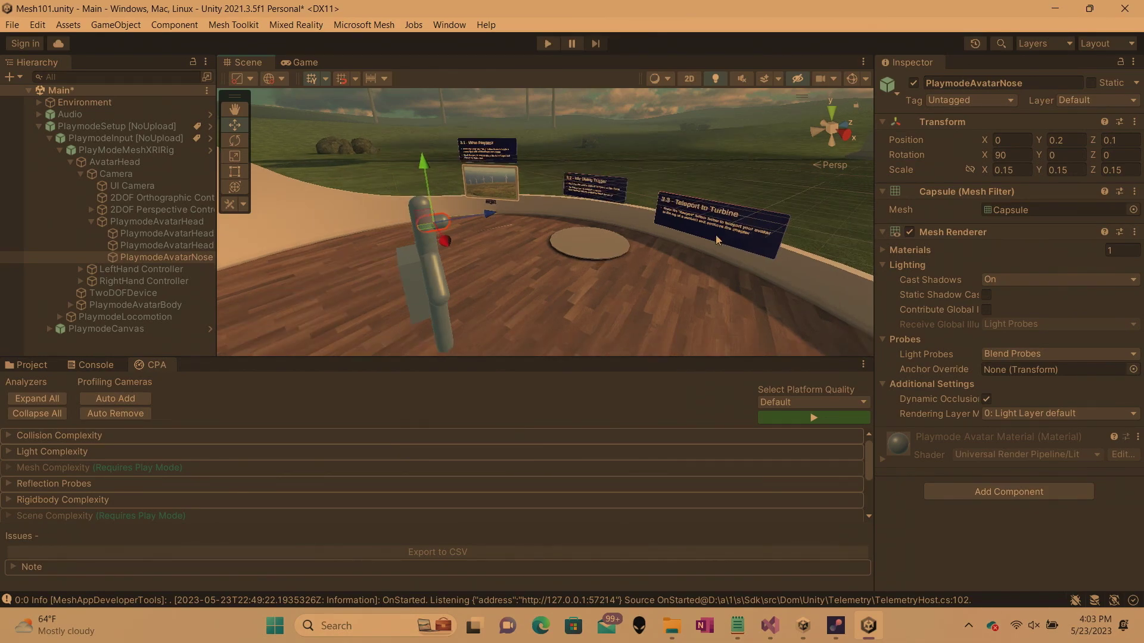
left_click_drag(703, 238, 553, 258, "alt")
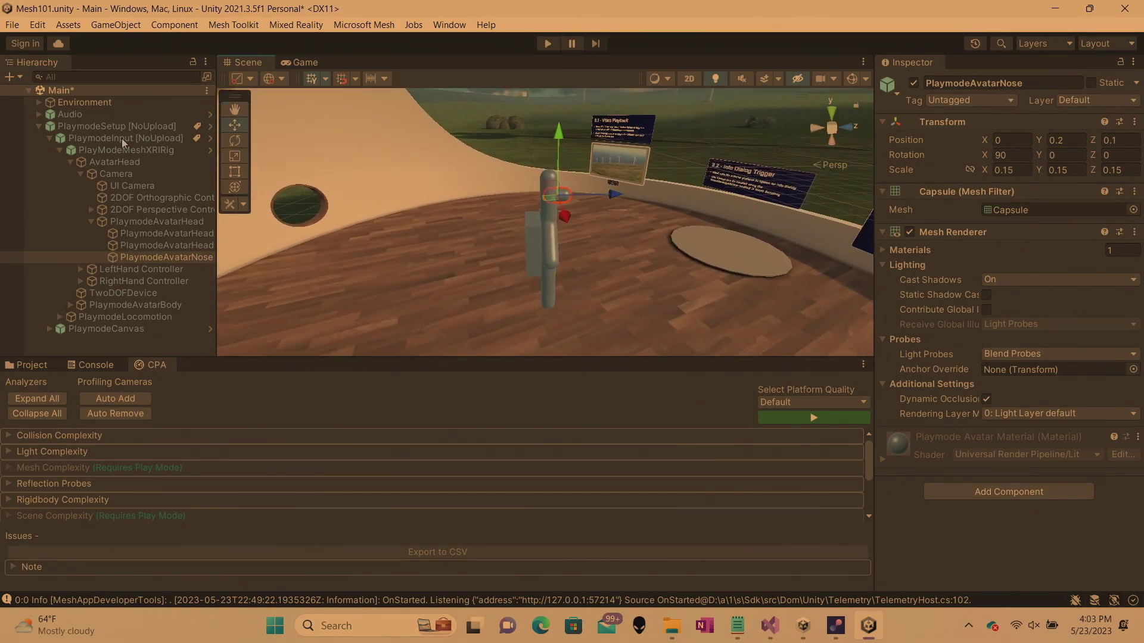
Collapse the PlaymodeSetup object and add a Mesh Toolkit WebView to the scene root
left_click(40, 127)
left_click(73, 182)
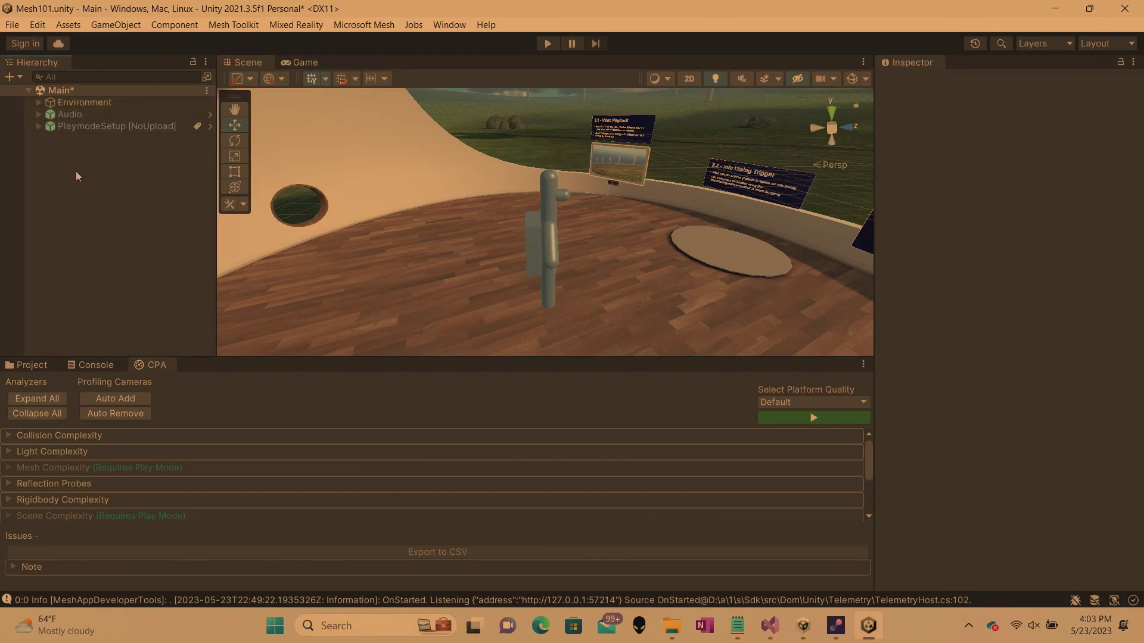
right_click(77, 167)
mouse_move(149, 358)
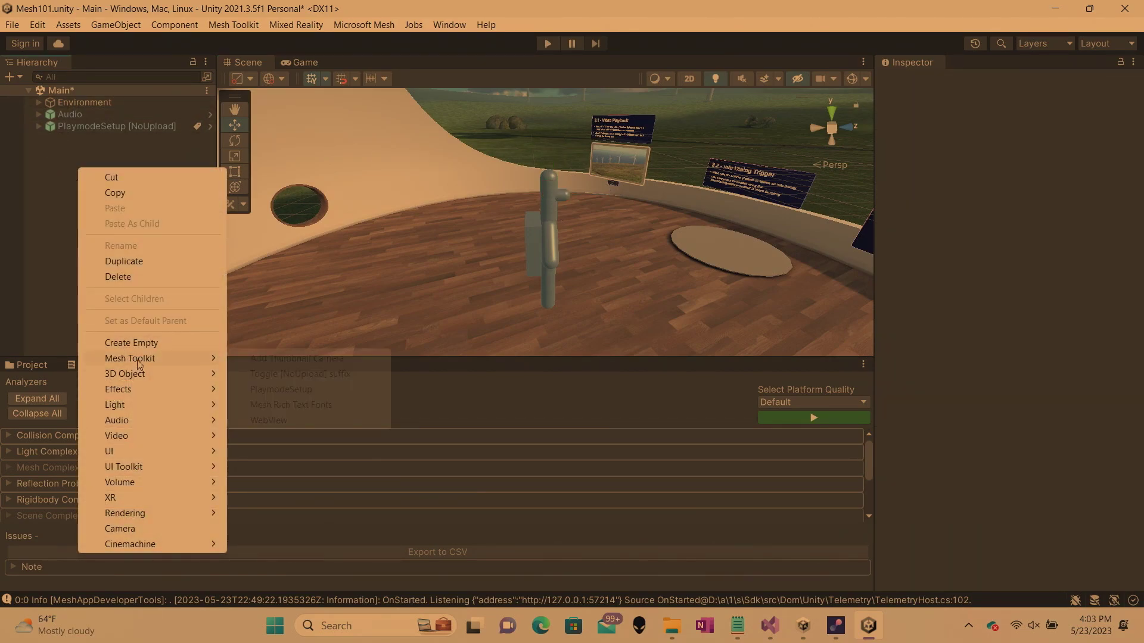
left_click(276, 420)
Set the WebView's position to Y 2 and Z -3
middle_click_drag(453, 313, 502, 316)
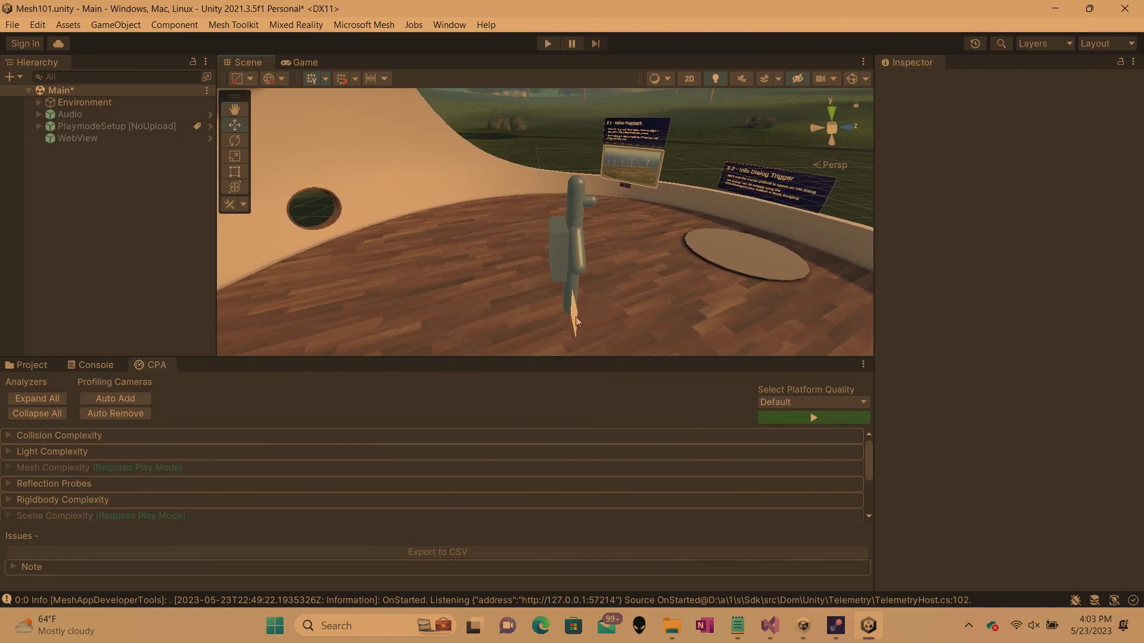
left_click(77, 139)
left_click(1056, 153)
type("2")
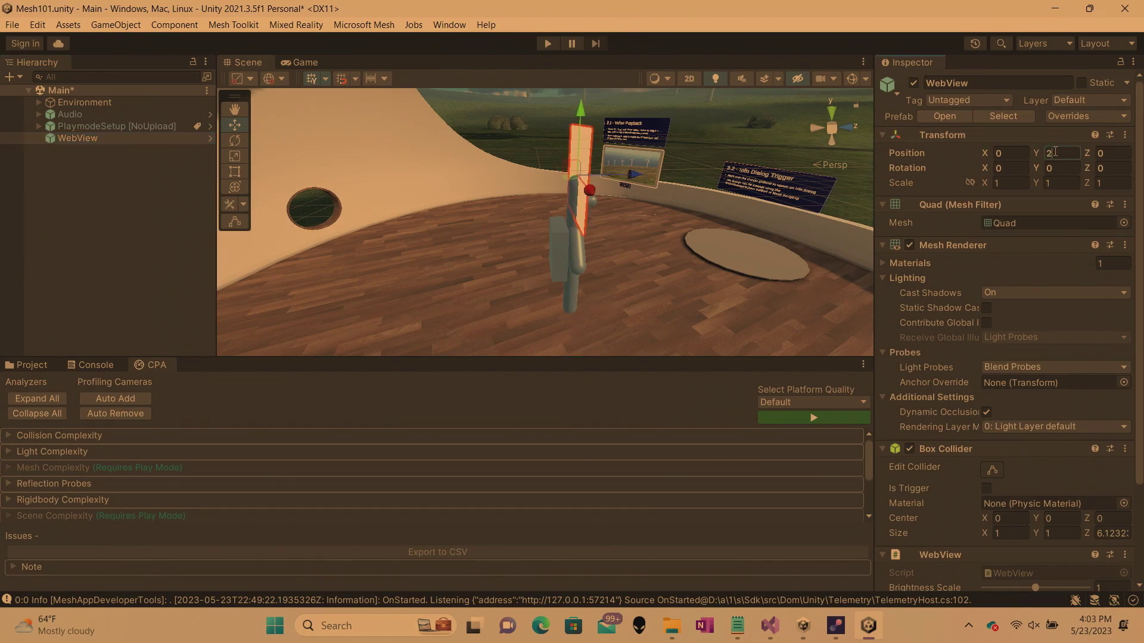
left_click(1111, 153)
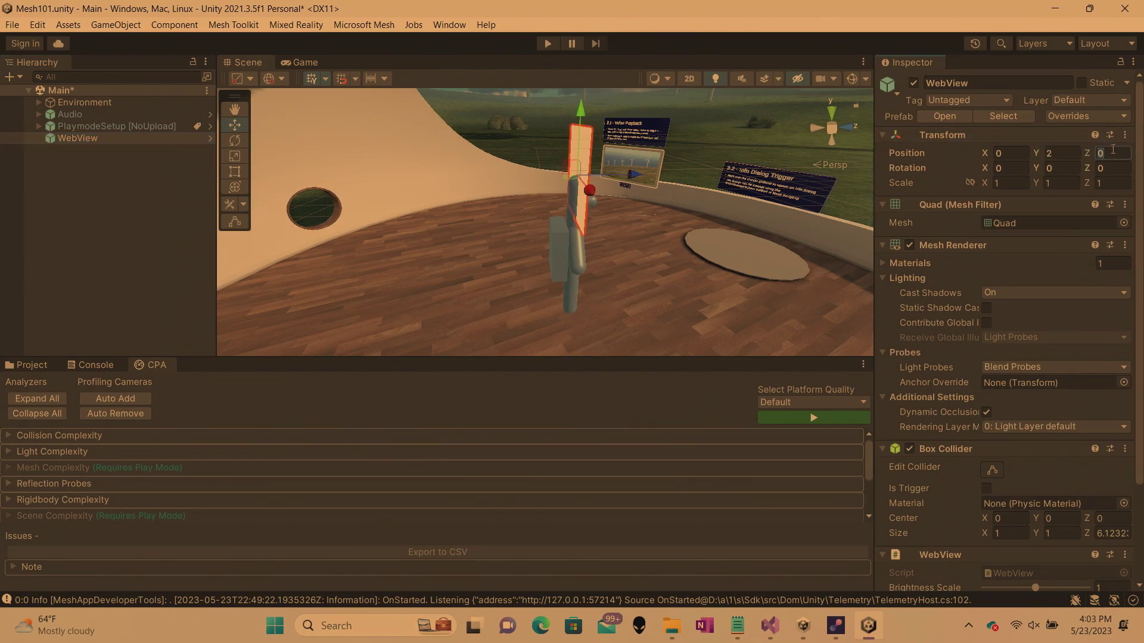
type("-3")
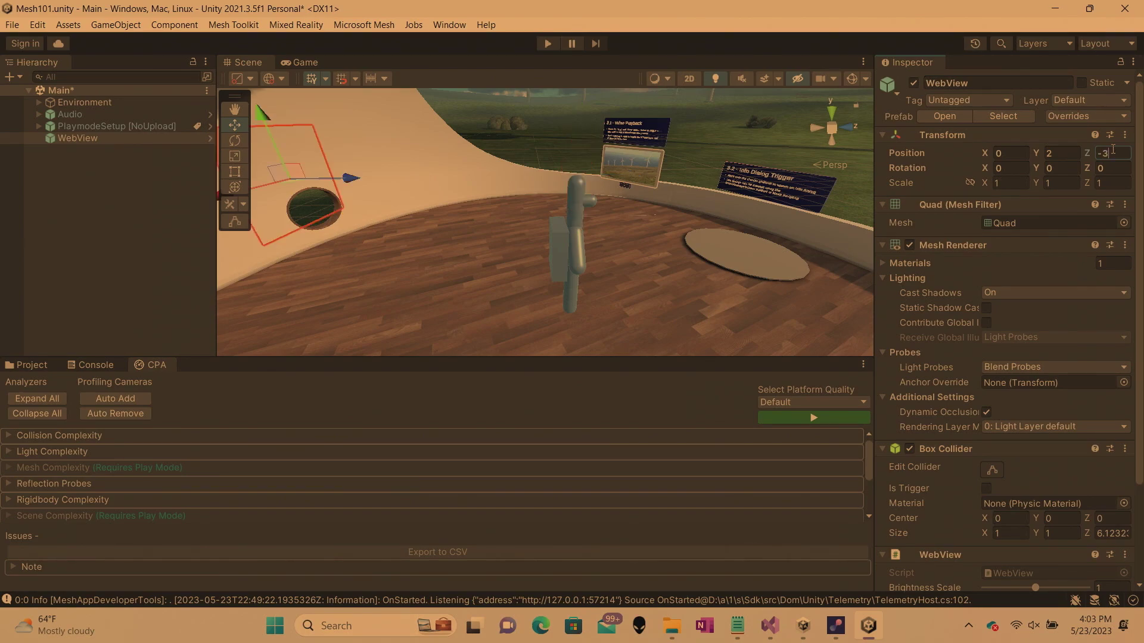
Set the WebView's Y rotation to 180 and its scale to X 4 and Y 3
left_click(1062, 169)
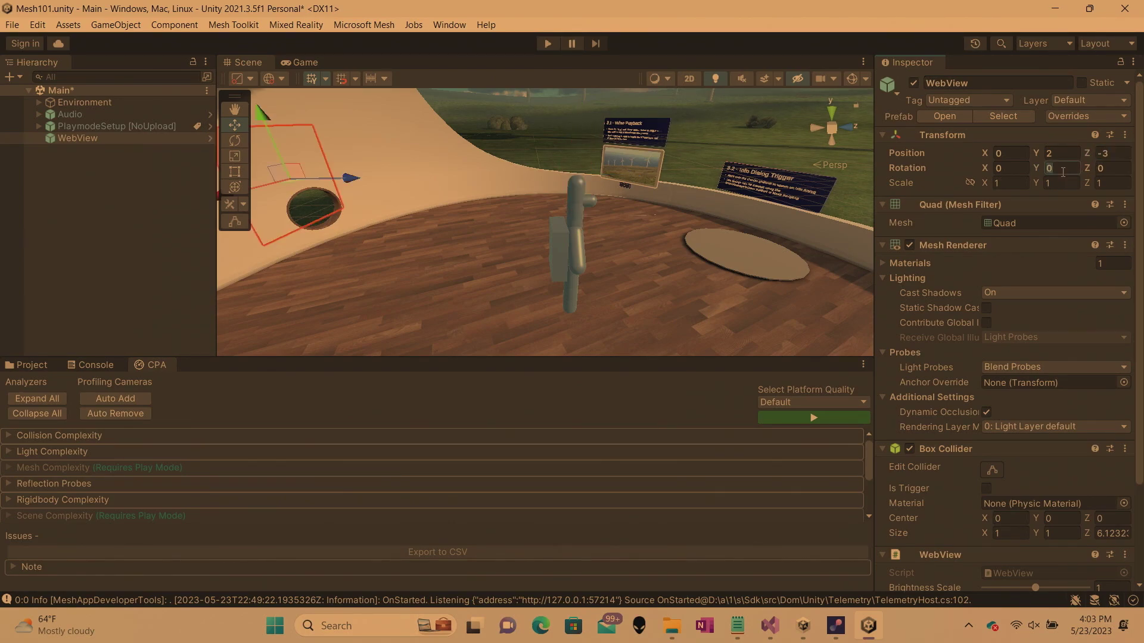
type("180")
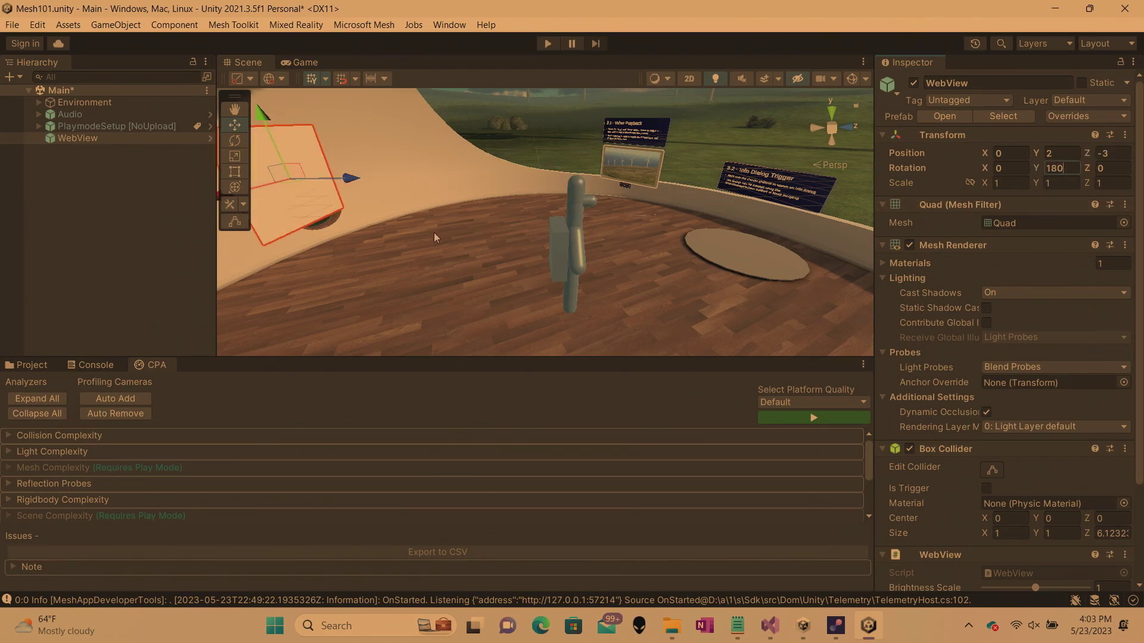
right_click_drag(433, 238, 329, 237)
right_click_drag(467, 242, 421, 243)
left_click(1016, 182)
type("4")
key("Tab")
type("3")
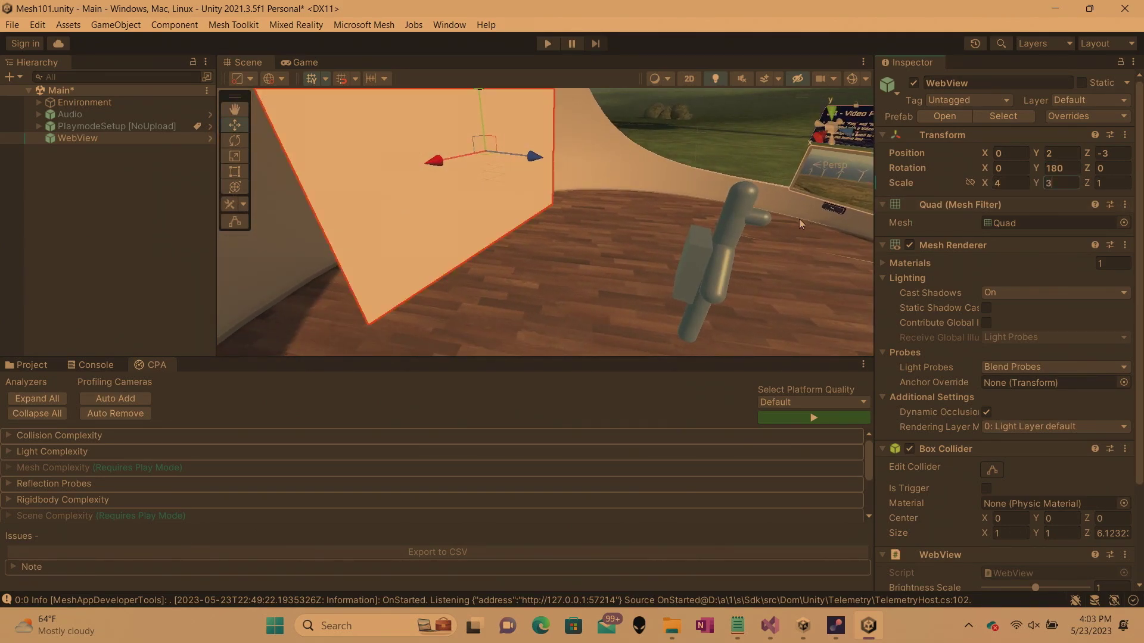
scroll(538, 252, "down", 3)
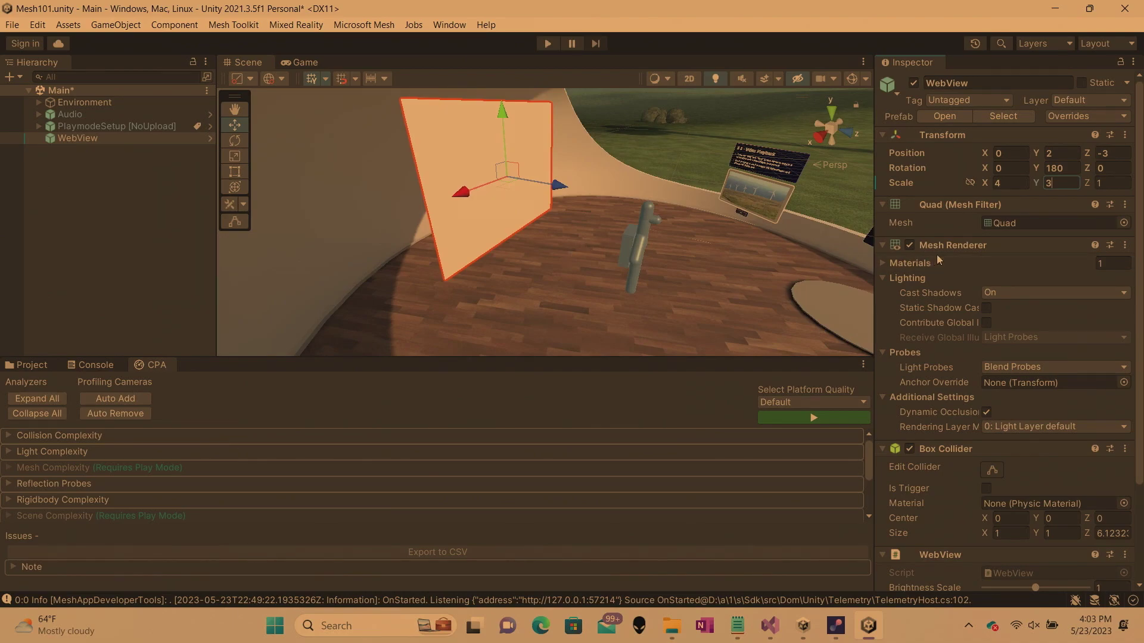
scroll(1013, 395, "down", 4)
left_click(999, 498)
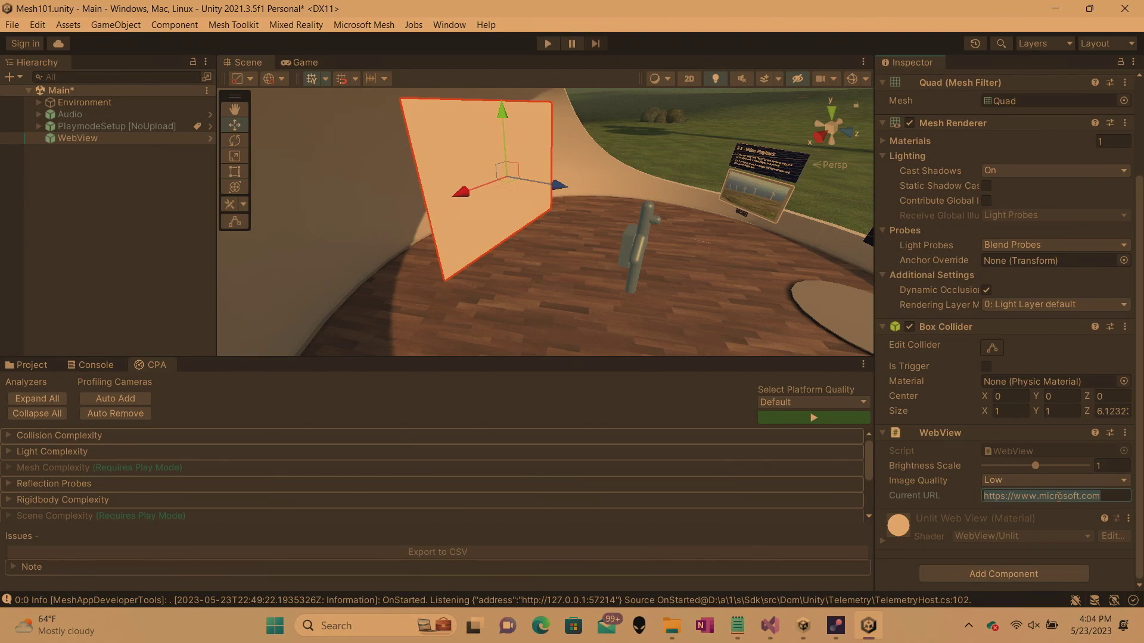
right_click_drag(701, 250, 801, 156)
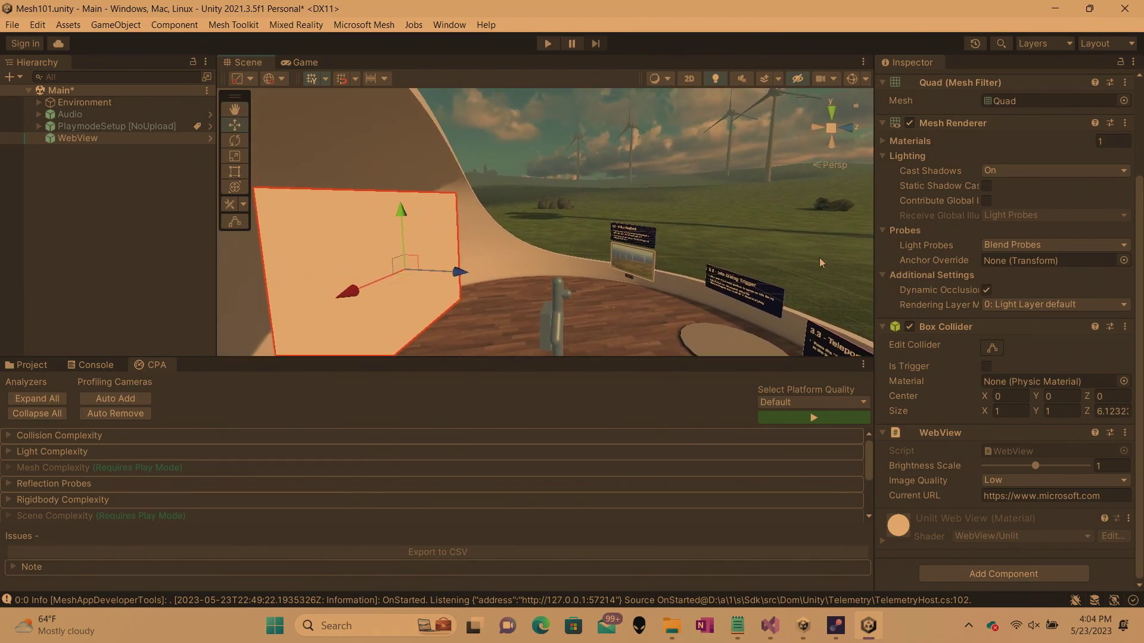
left_click(1061, 498)
type("https://en.wikipedia.org/wiki/Wind_turbine")
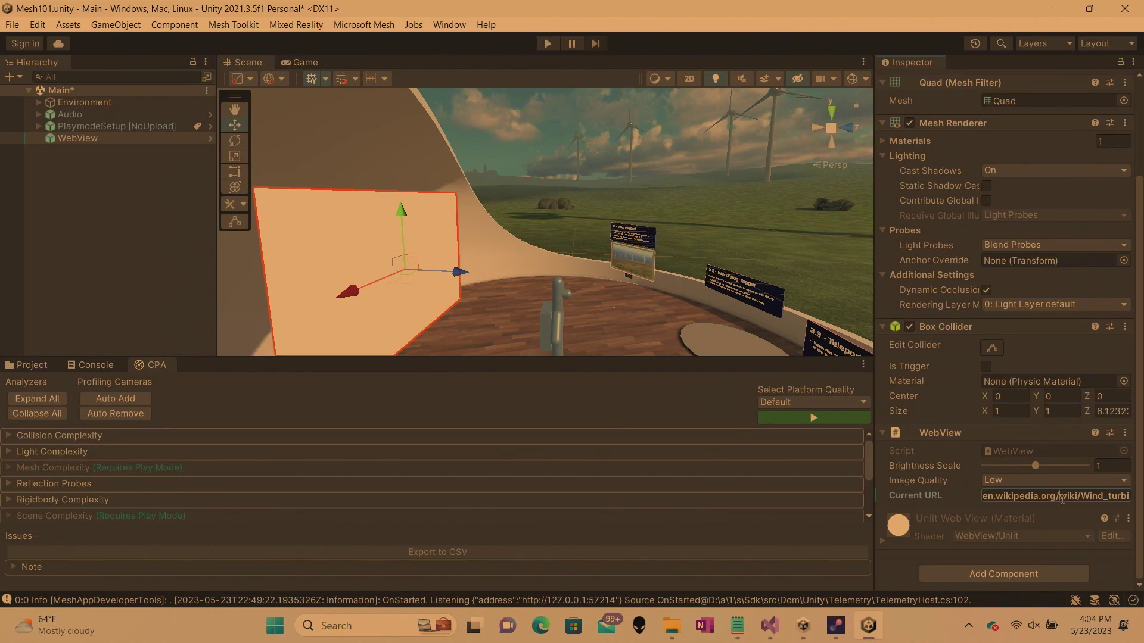
Enter play mode and move the avatar up to the WebView to examine the loaded web page, then back away
right_click_drag(713, 215, 735, 186)
left_click(547, 44)
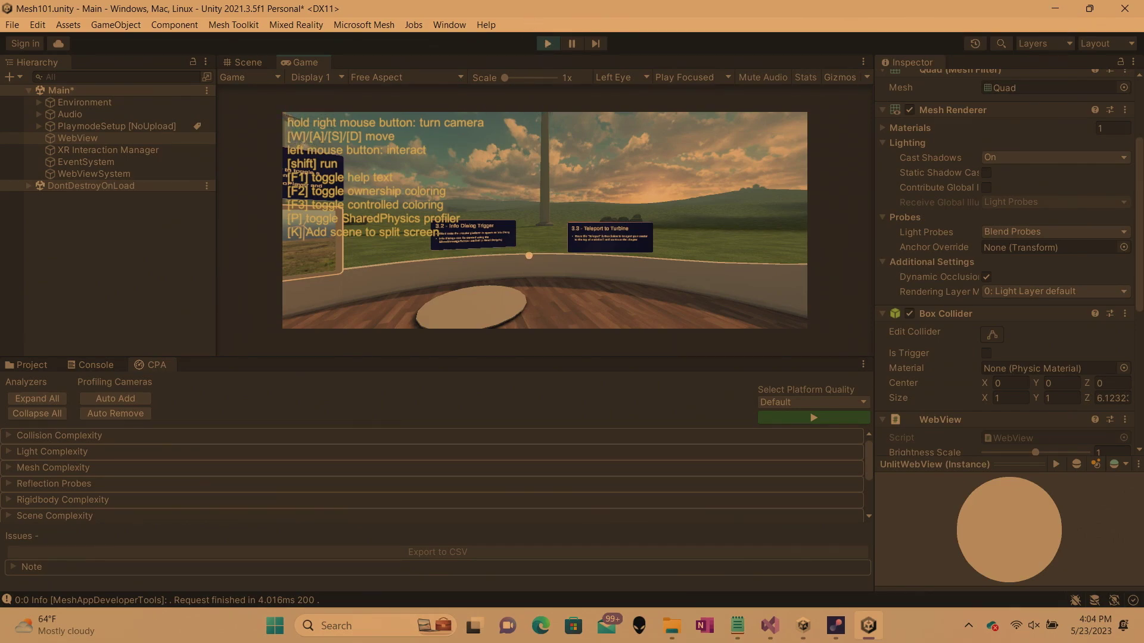
right_click_drag(552, 265, 364, 185)
right_click_drag(545, 220, 584, 270)
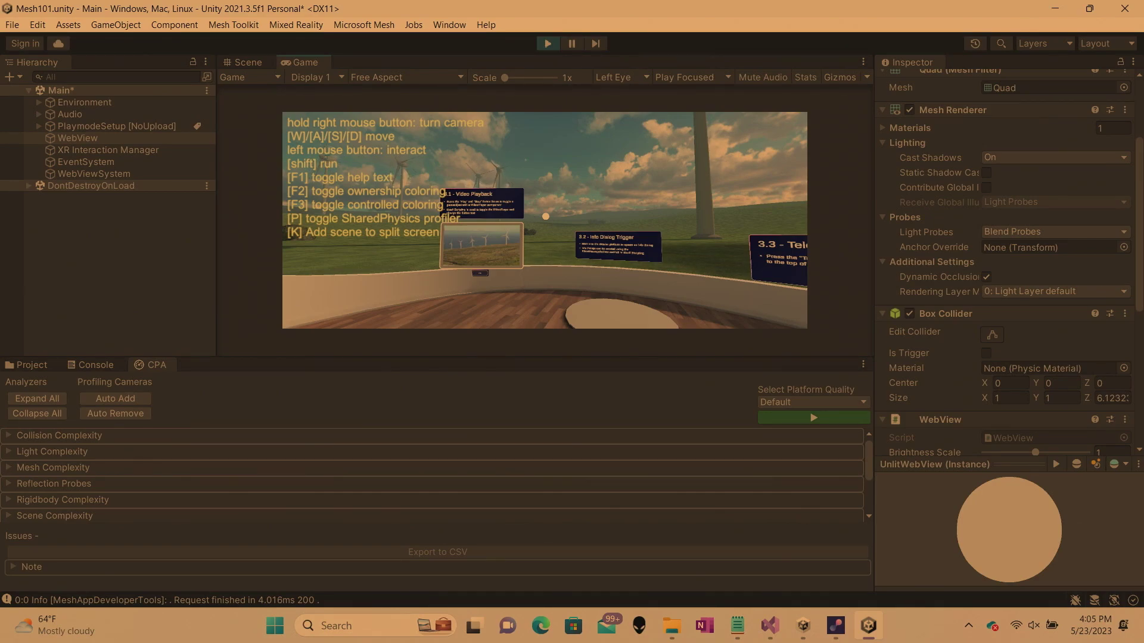
right_click_drag(544, 220, 322, 247)
key("w")
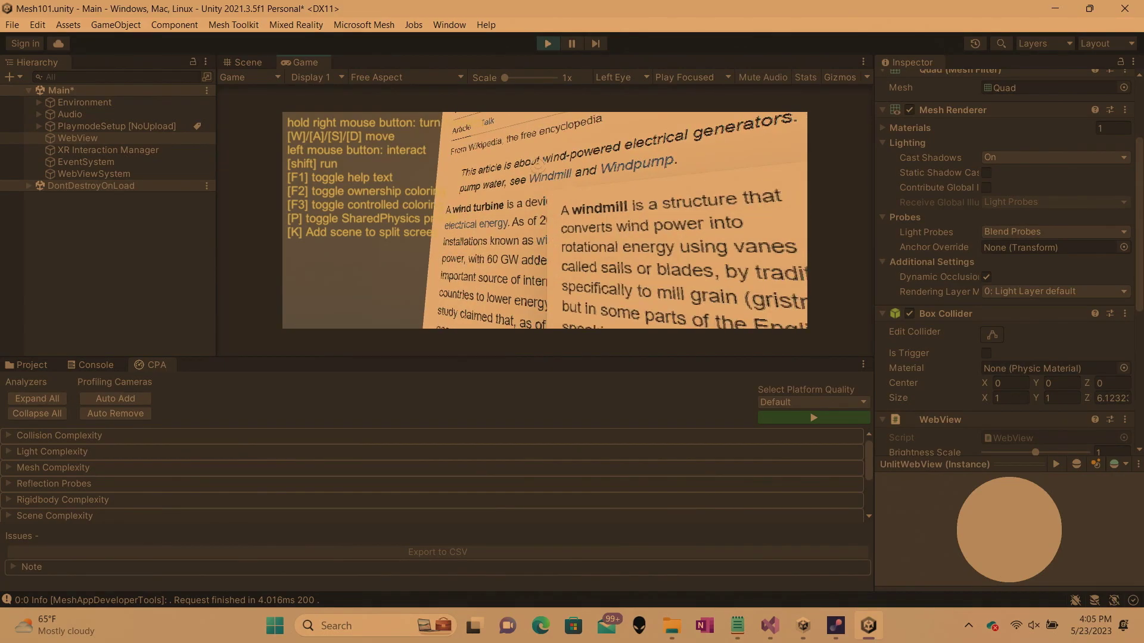
mouse_move(545, 177)
key("s")
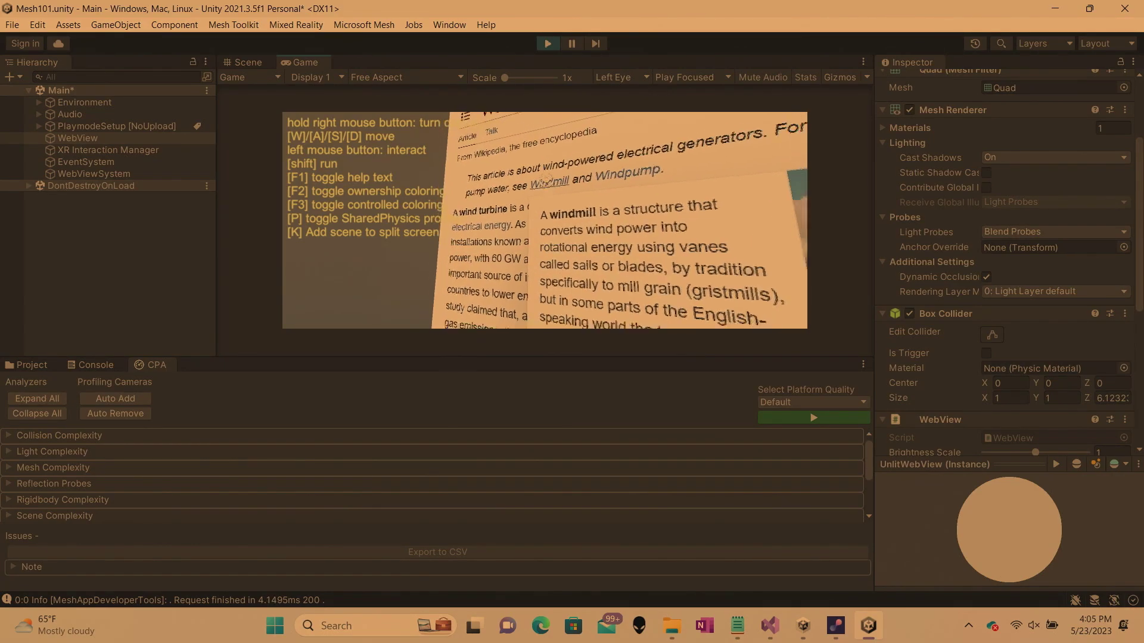
key("a")
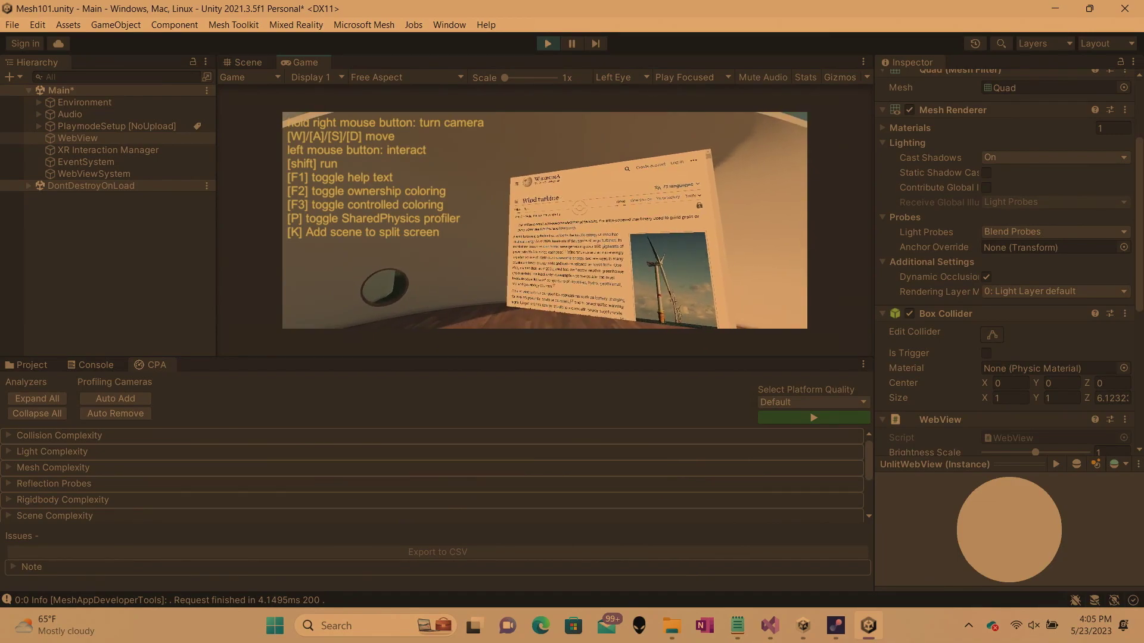
right_click_drag(544, 220, 549, 218)
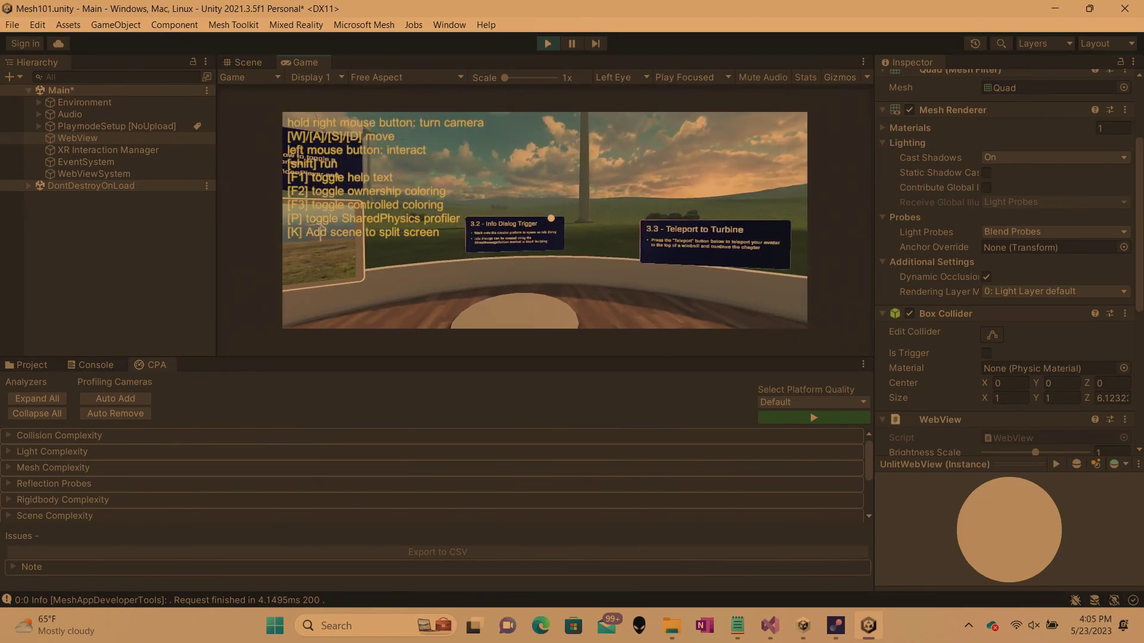
Disable the WebView object while the scene is in play mode
scroll(909, 116, "up", 5)
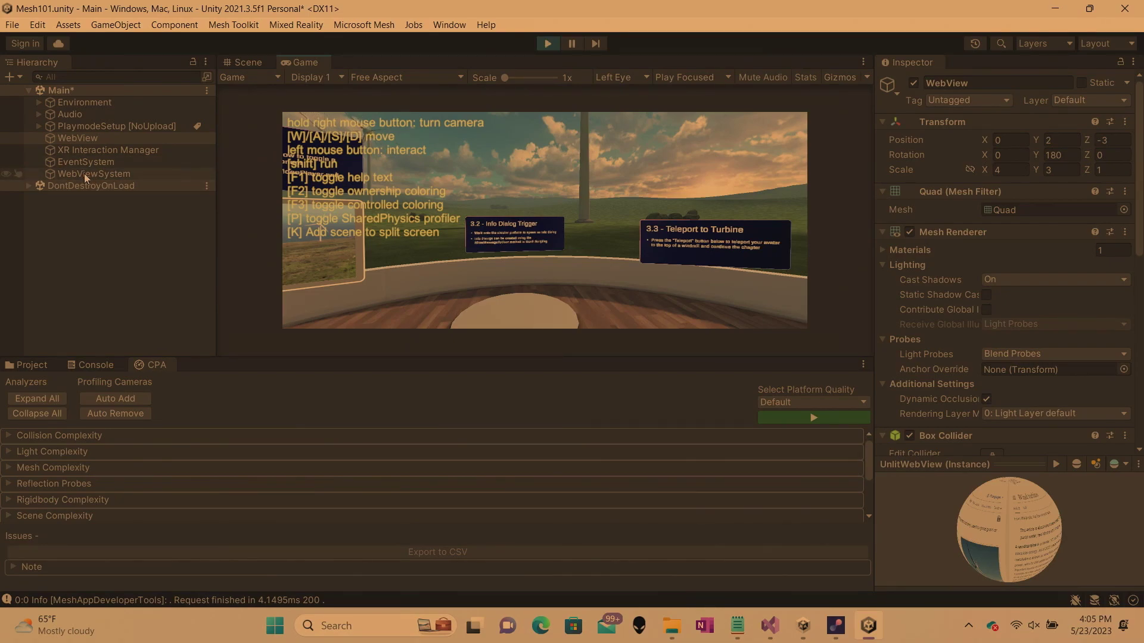
left_click(913, 83)
right_click_drag(708, 176, 545, 219)
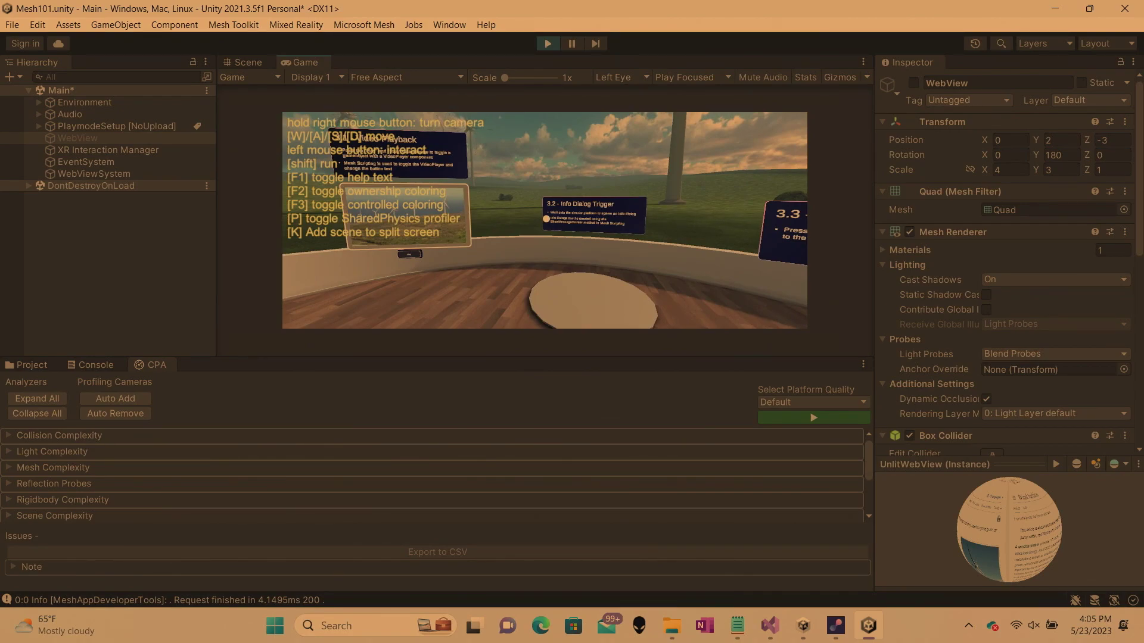
Walk the avatar to the 3.1 Video Playback station and play its video
right_click_drag(545, 219, 503, 222)
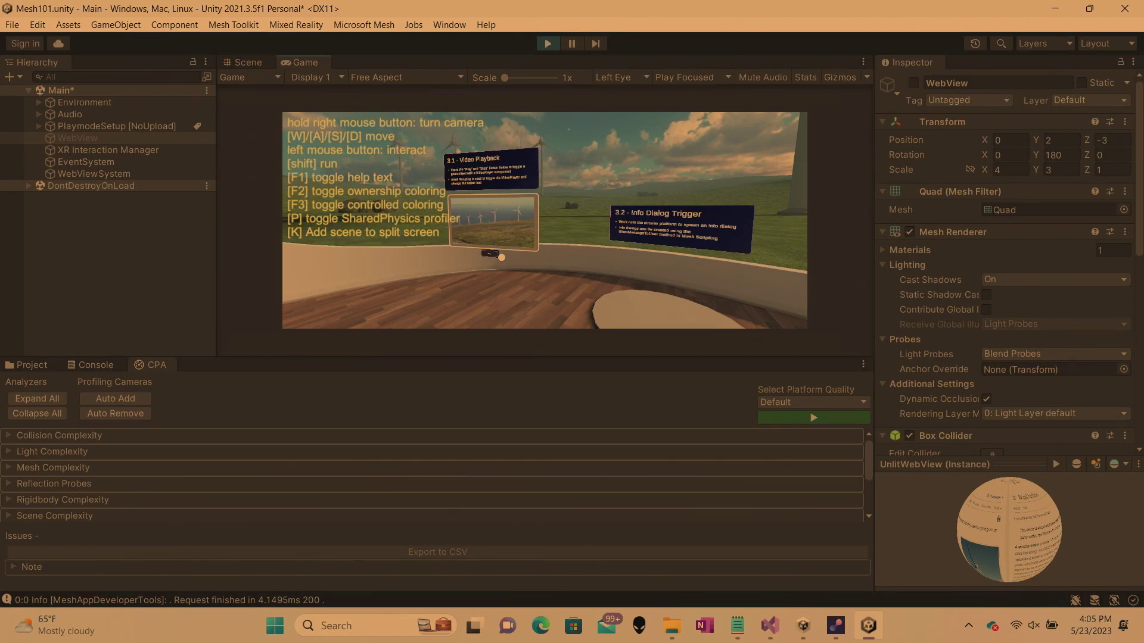
right_click_drag(490, 295, 544, 220)
right_click_drag(523, 271, 544, 220)
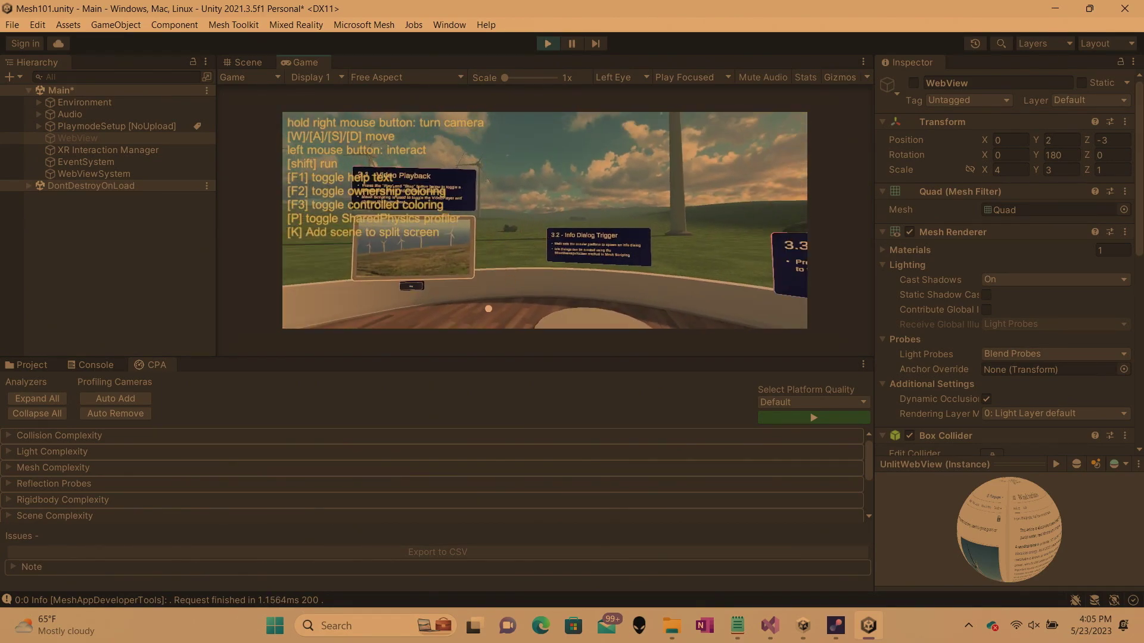
mouse_move(487, 299)
right_mouse_down()
mouse_move(544, 220)
mouse_move(492, 280)
right_mouse_up()
key("a")
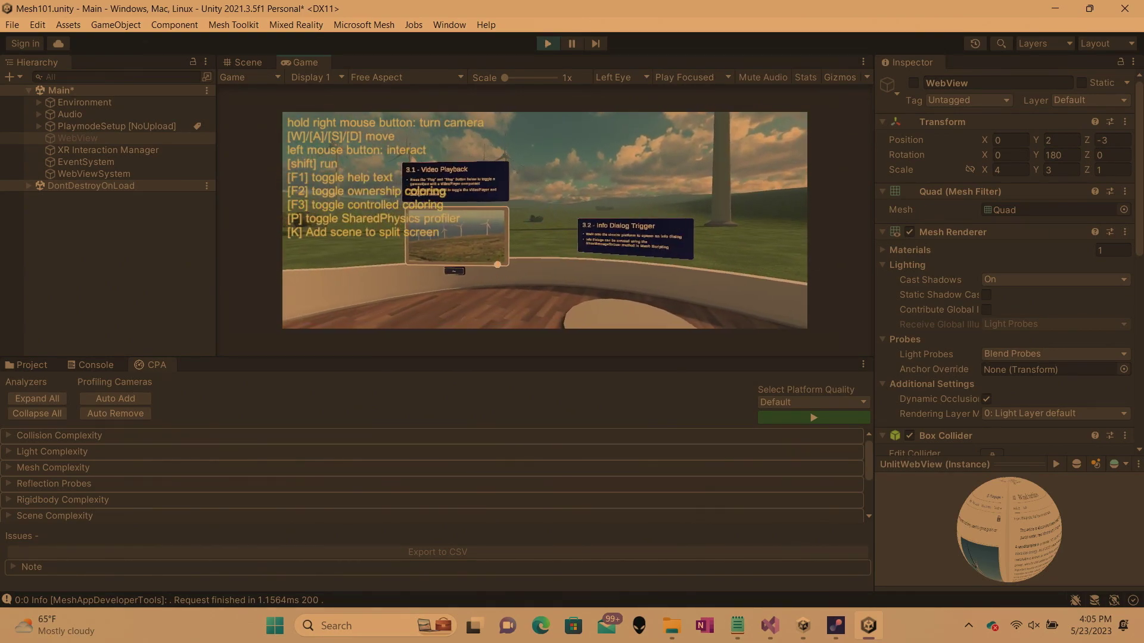
key("w")
key("a")
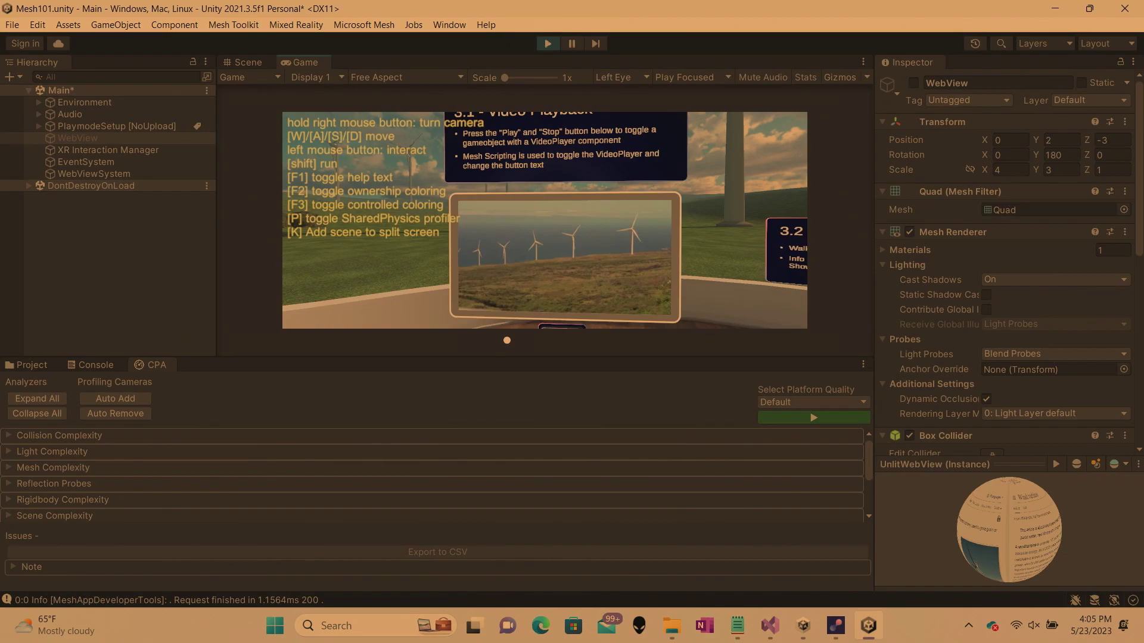
key("s")
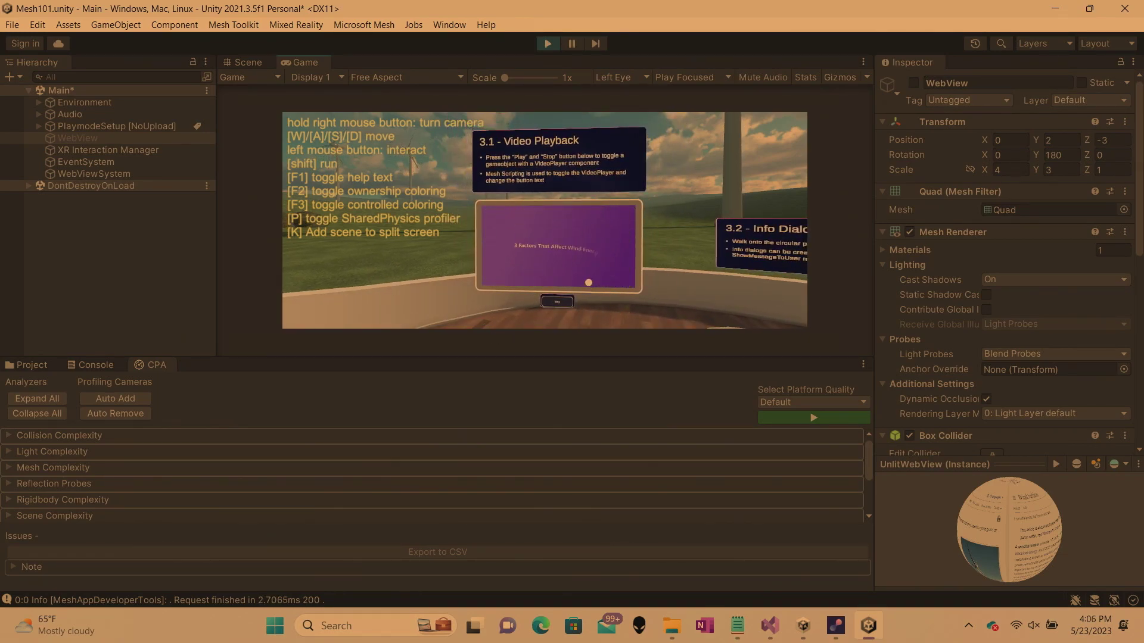
Walk the avatar onto the circular platform at station 3.2 to trigger the info dialog, and dismiss it
key("d")
right_click_drag(628, 287, 545, 220)
key("w")
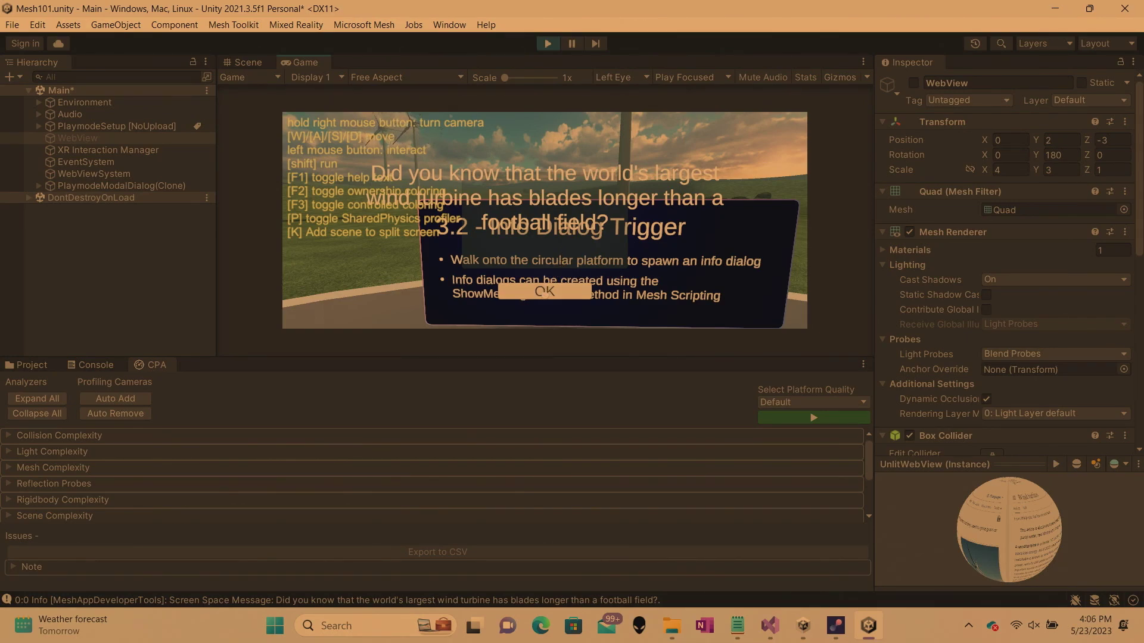
left_click(539, 287)
key("s")
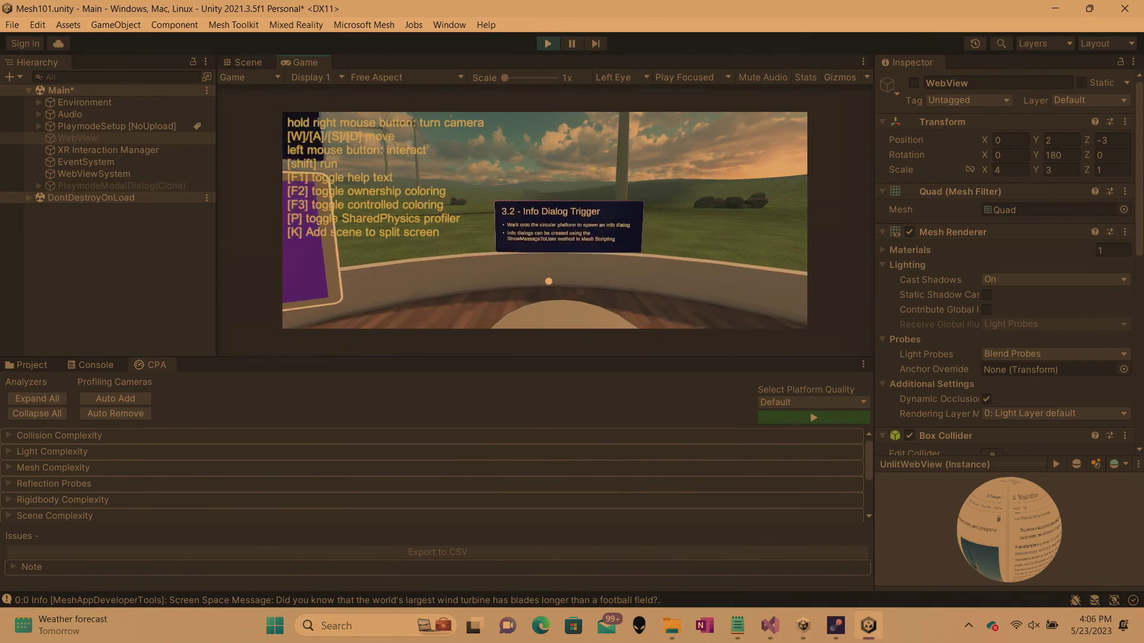
Move the avatar to the 3.3 Teleport to Turbine panel, examine the area below it, and exit play mode
key("d")
right_click_drag(547, 276, 541, 216)
key("d")
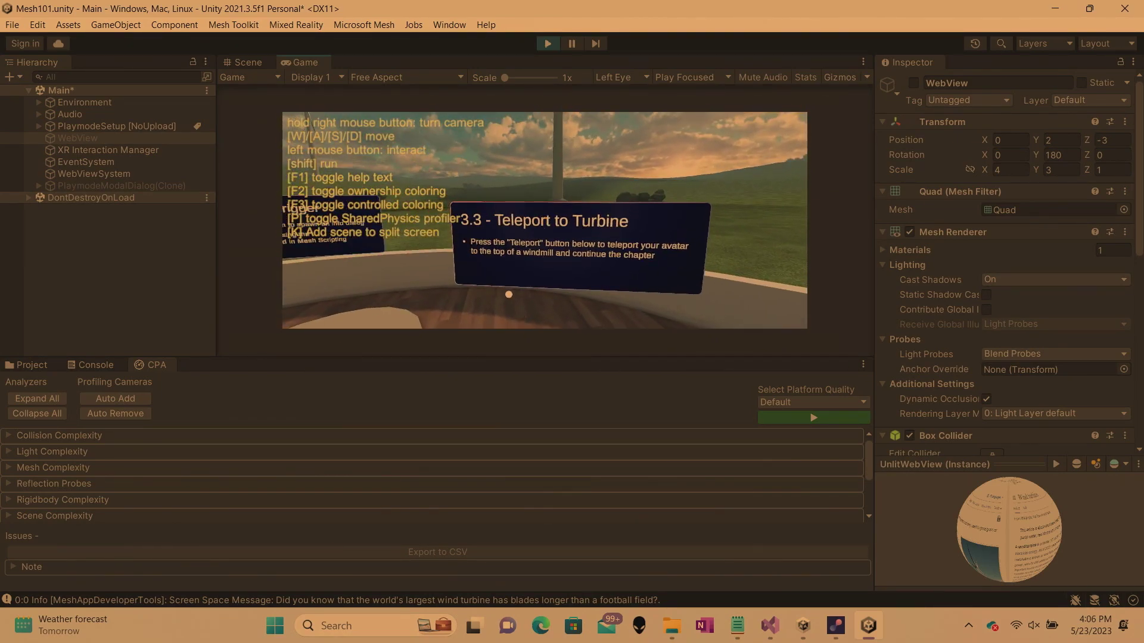
right_click_drag(598, 179, 522, 281)
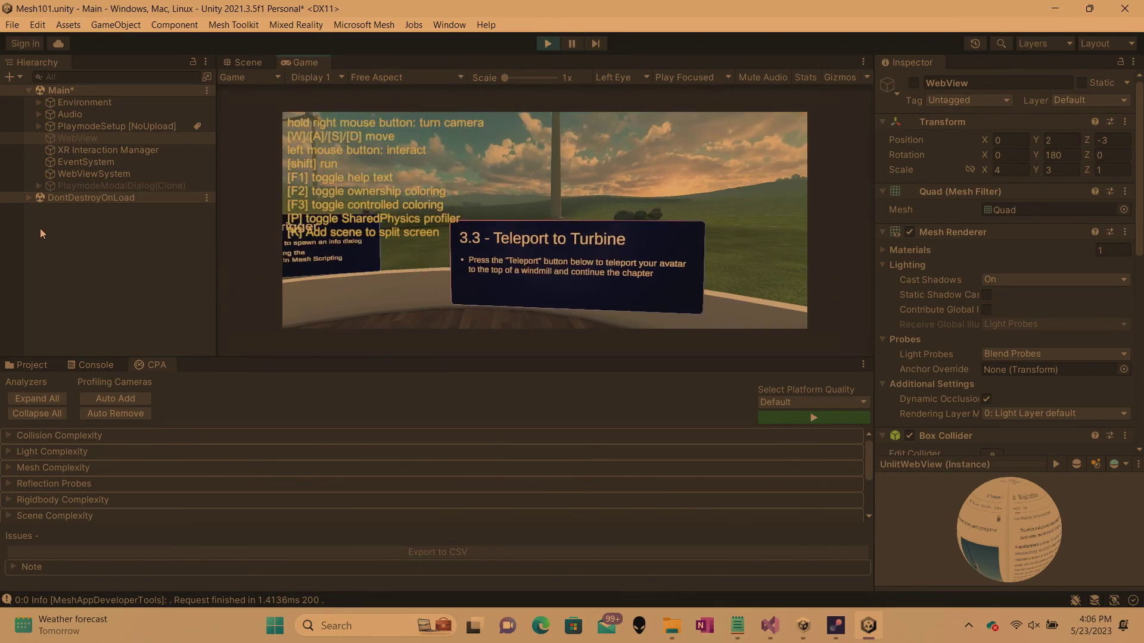
left_click(541, 48)
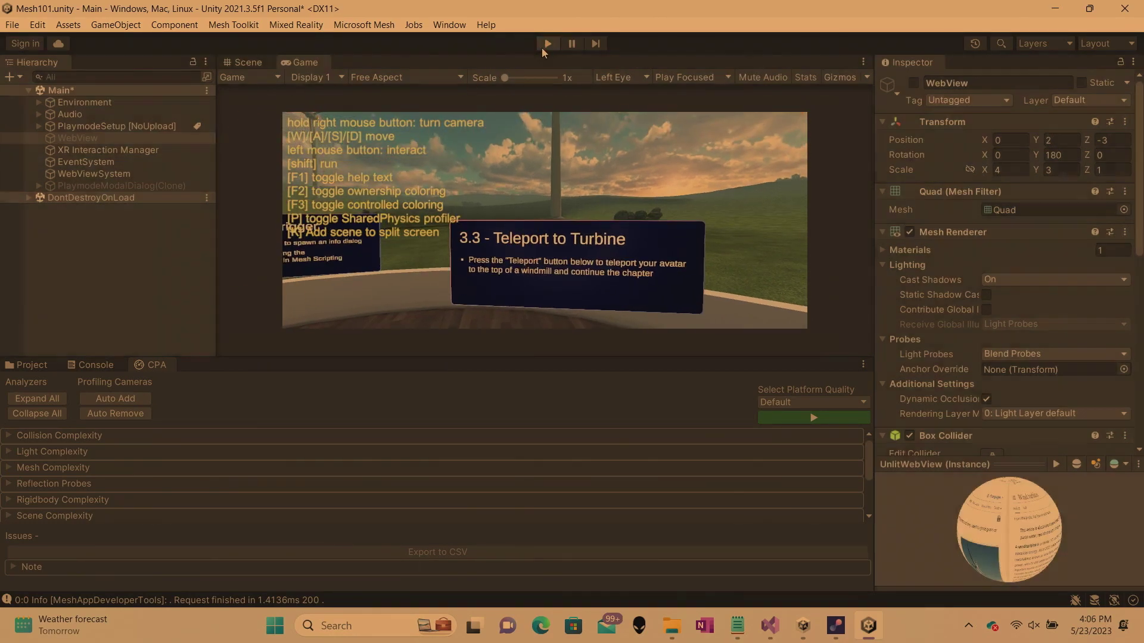
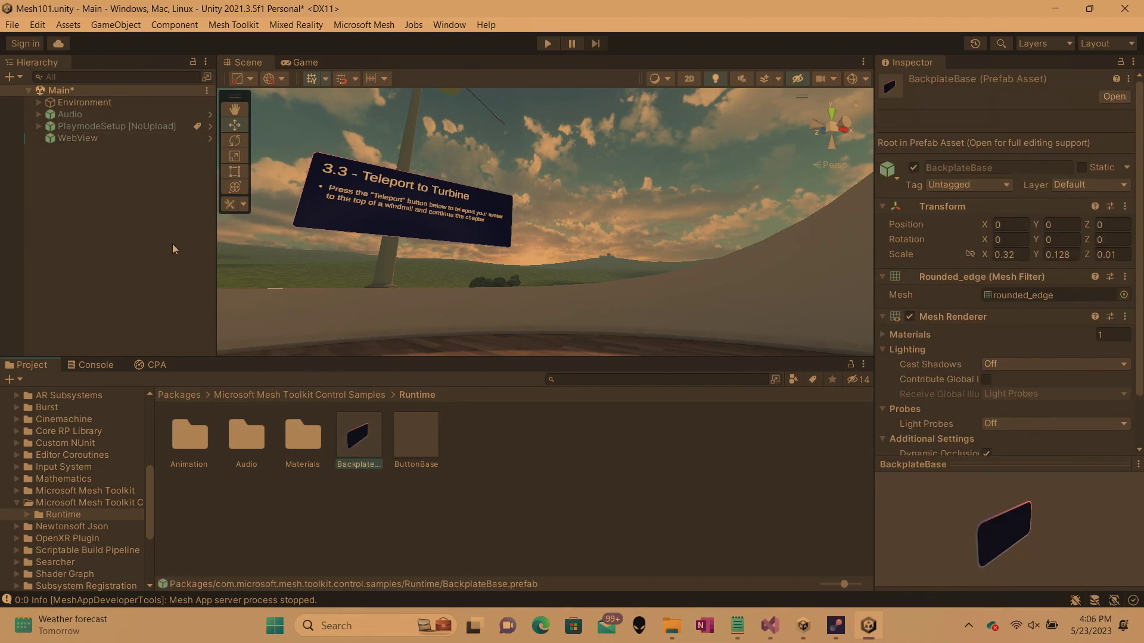
Expand the Environment group and add the toolkit's BackplateBase and ButtonBase prefabs to Chapter3's 3.3 object
left_click(39, 102)
scroll(108, 262, "down", 2)
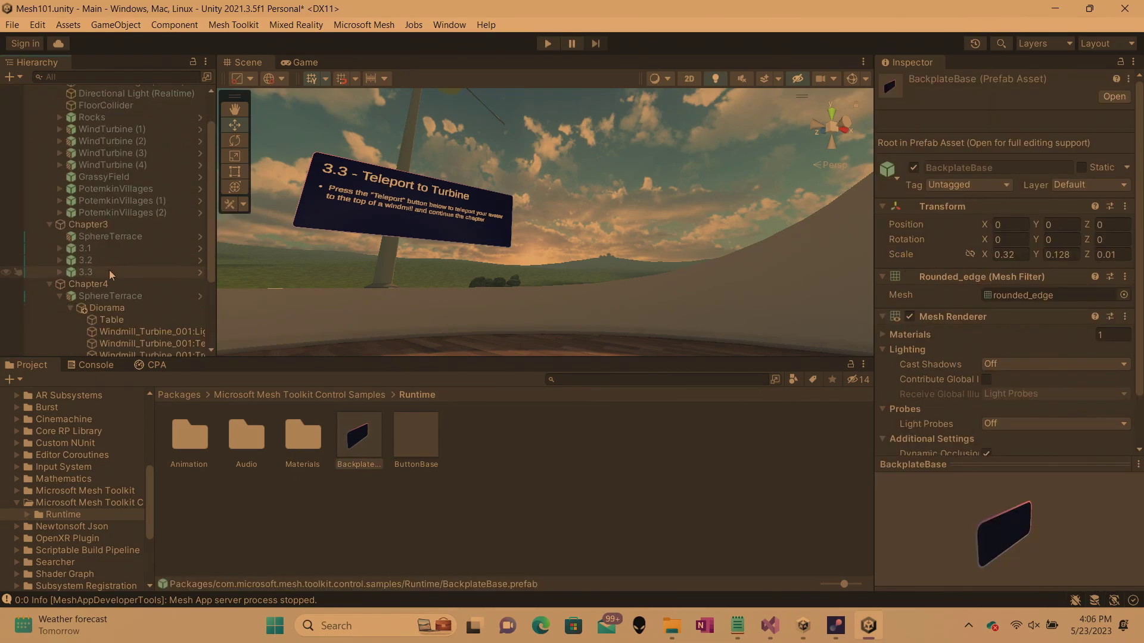
left_click(406, 434, "ctrl")
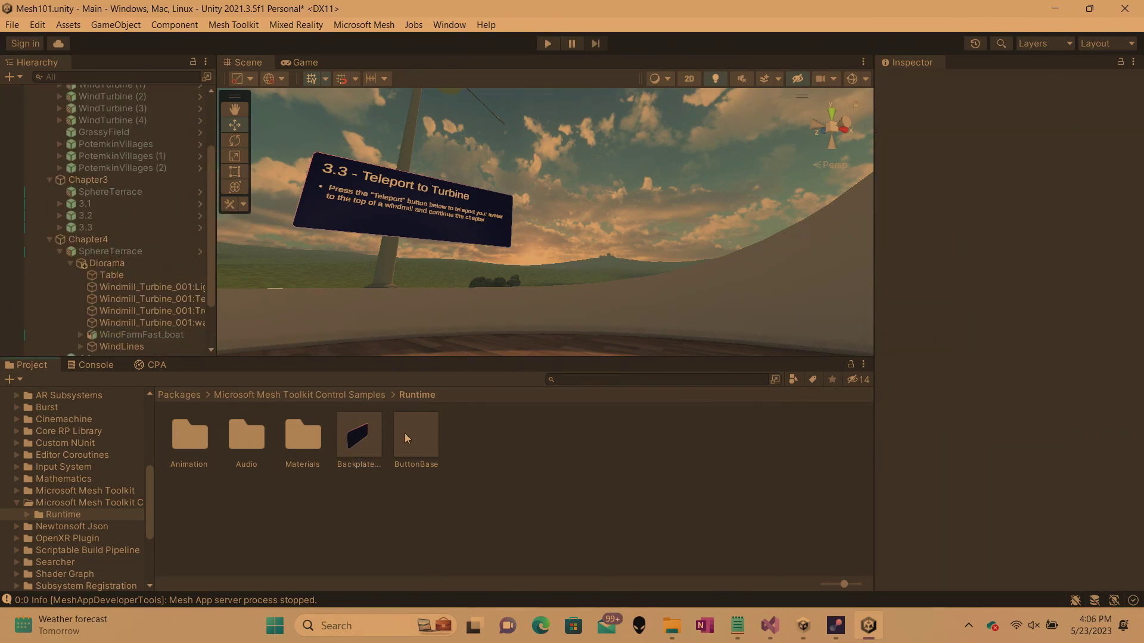
left_click_drag(258, 352, 99, 230)
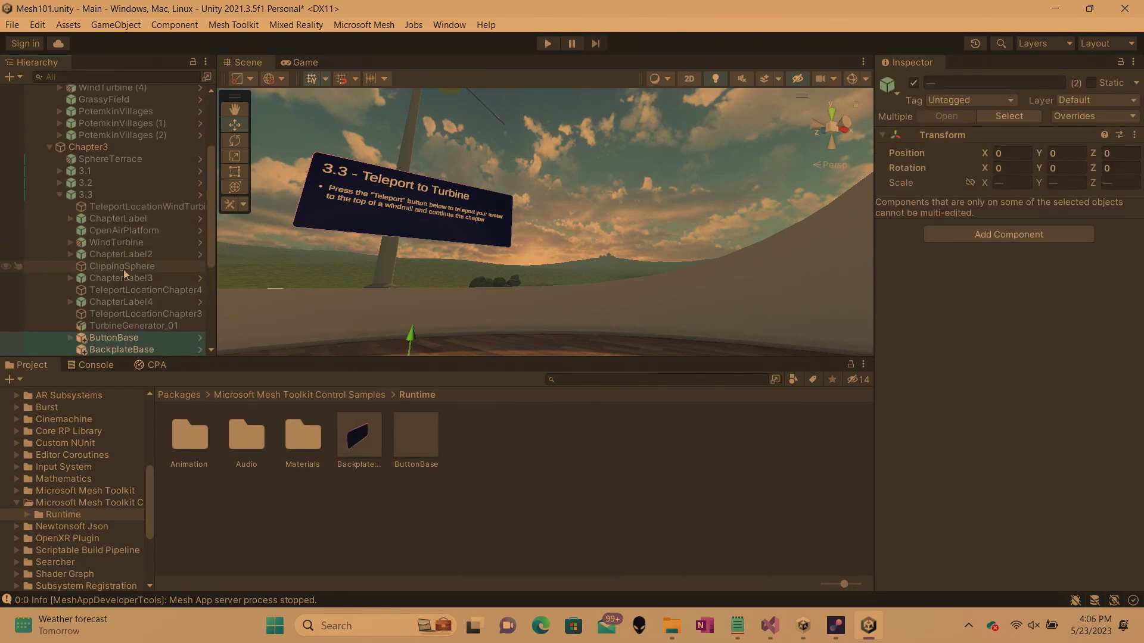
Reparent the new ButtonBase object under the ChapterLabel of Chapter3's 3.3 object
left_click(99, 149)
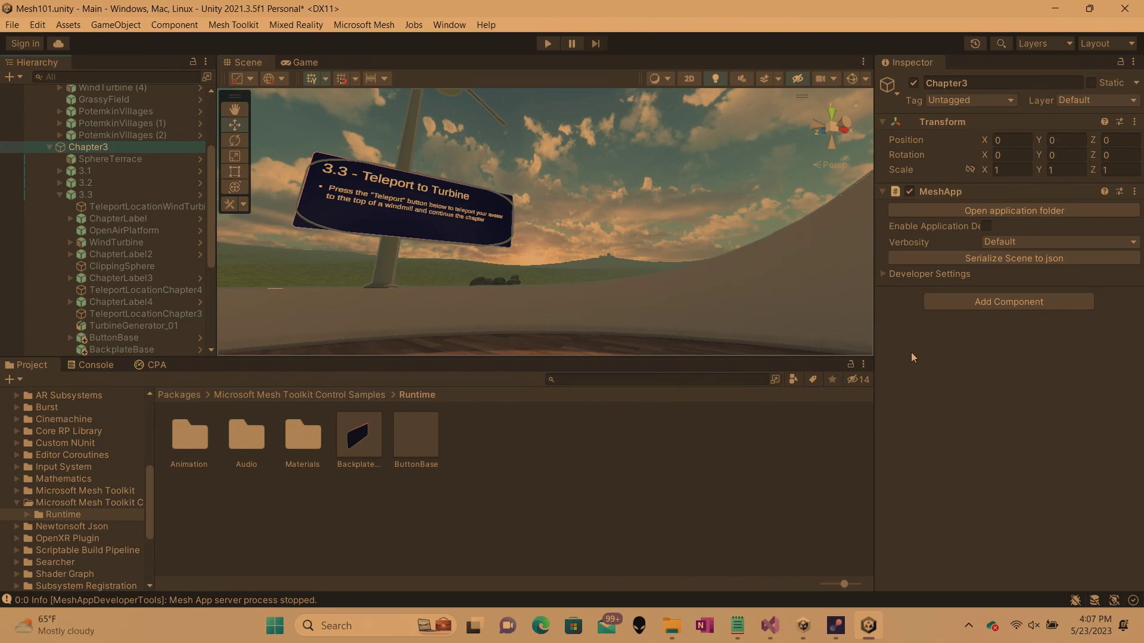
scroll(137, 270, "down", 3)
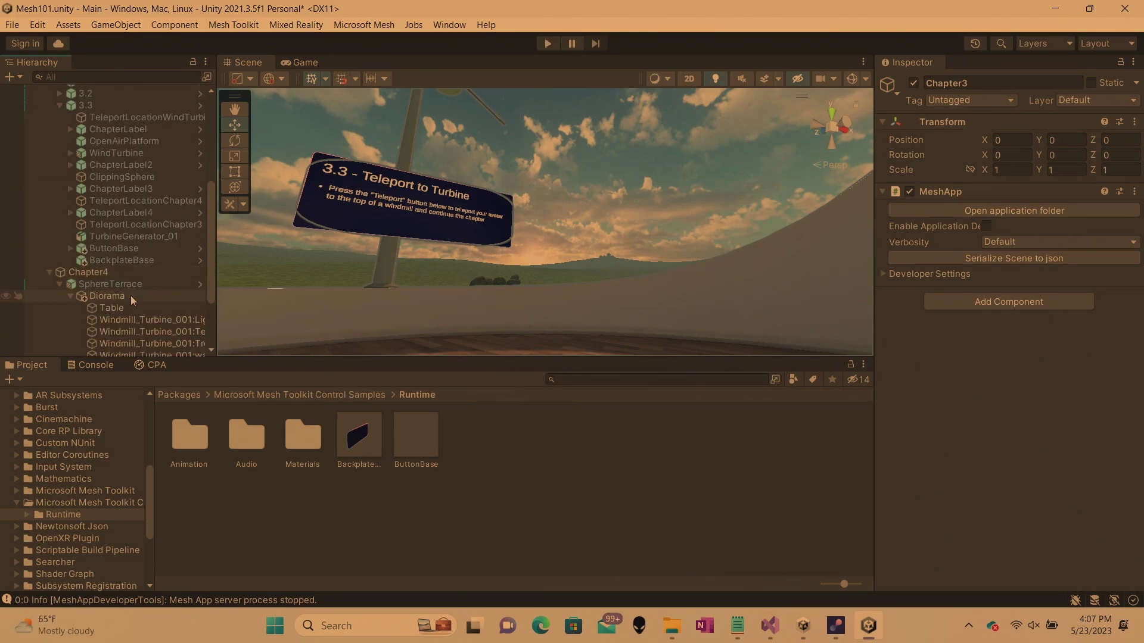
left_click(143, 262)
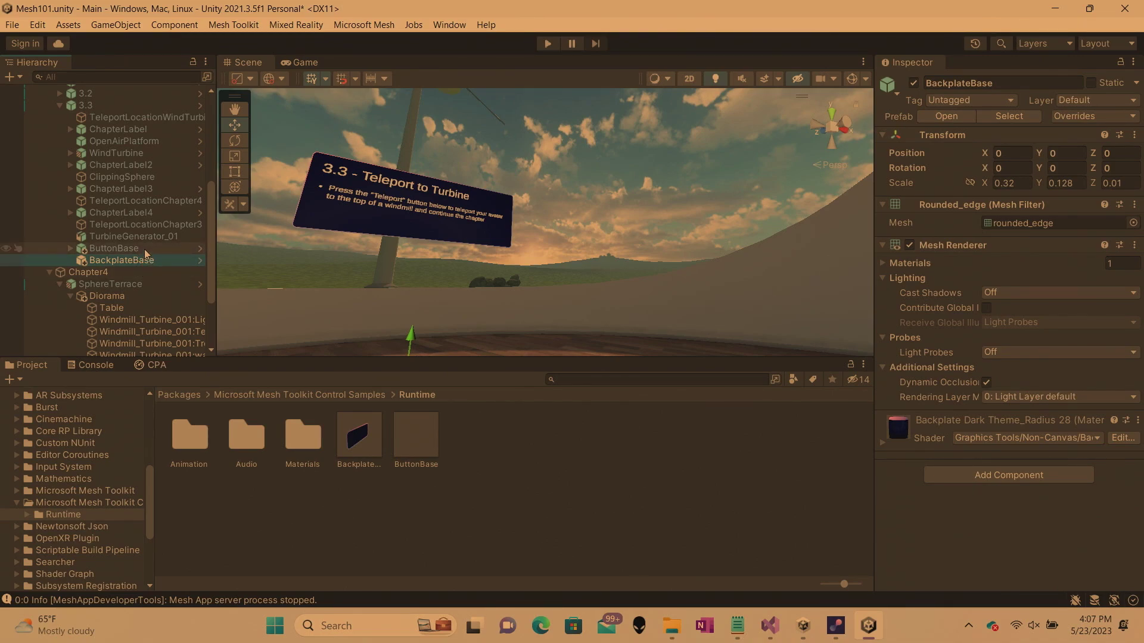
left_click(138, 250)
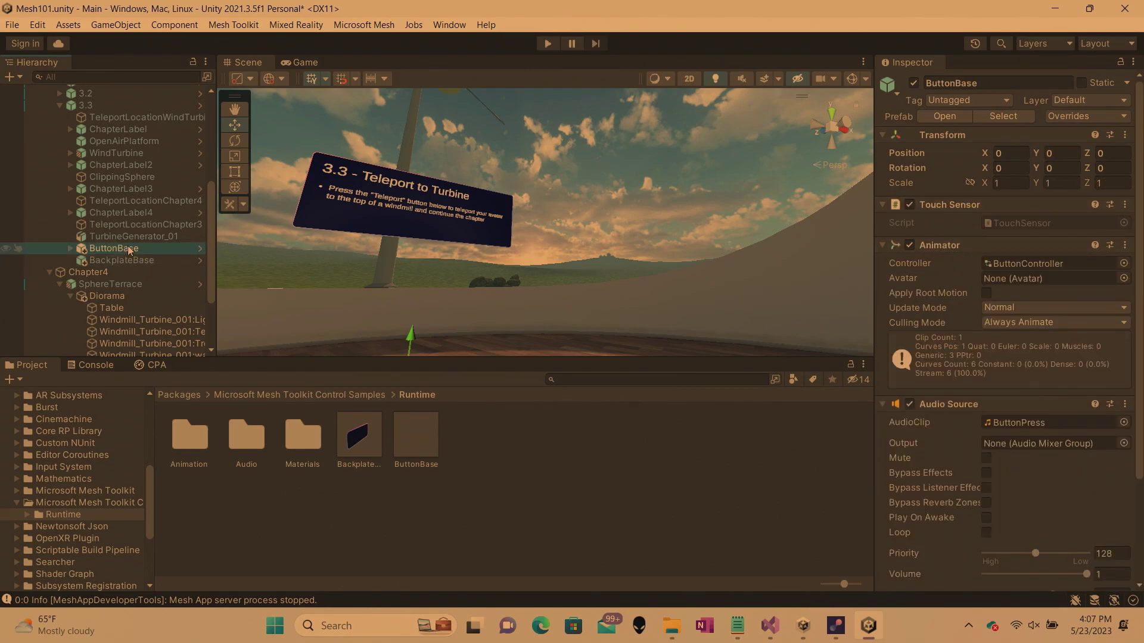
left_click_drag(137, 146, 132, 131)
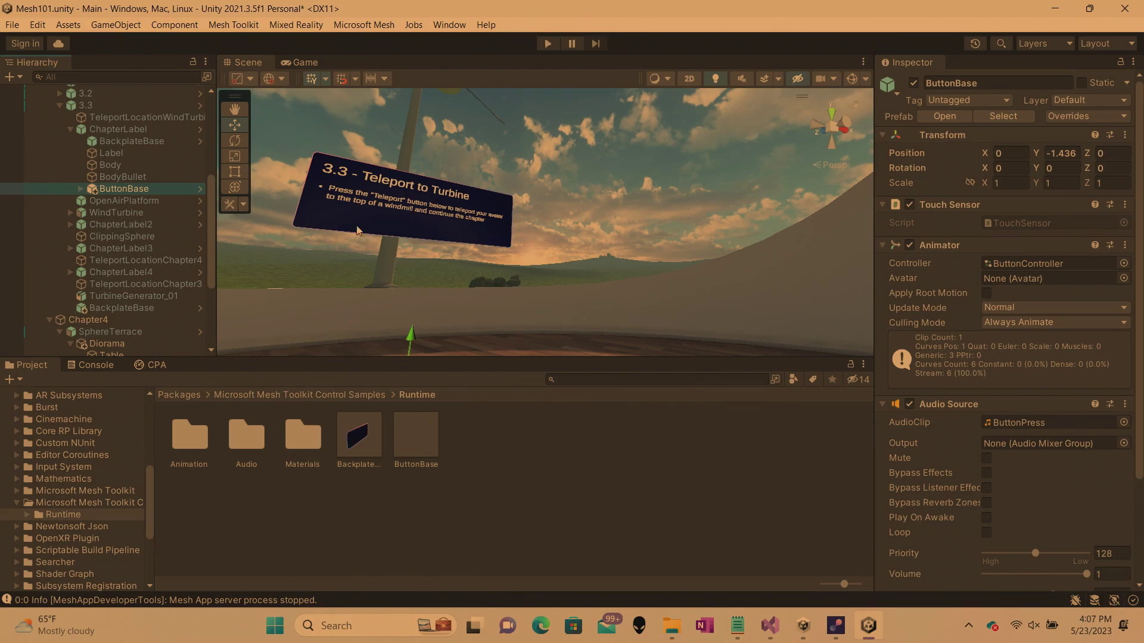
Set ButtonBase's Y position to -0.16 within the 3.3 ChapterLabel
left_click(1059, 155)
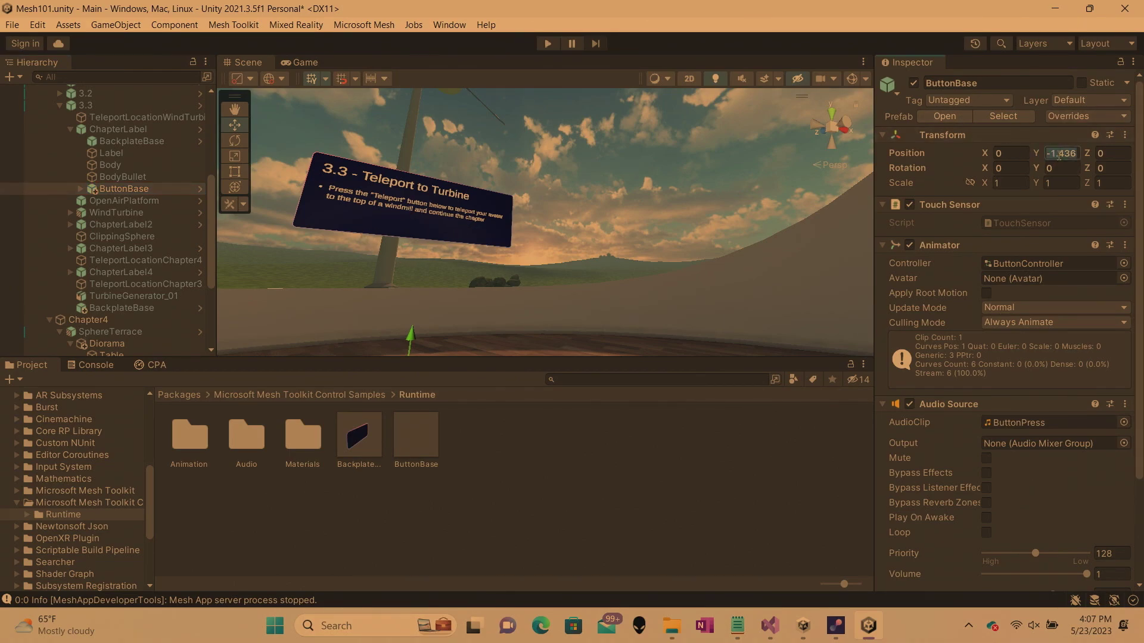
key("BackSpace")
type("-")
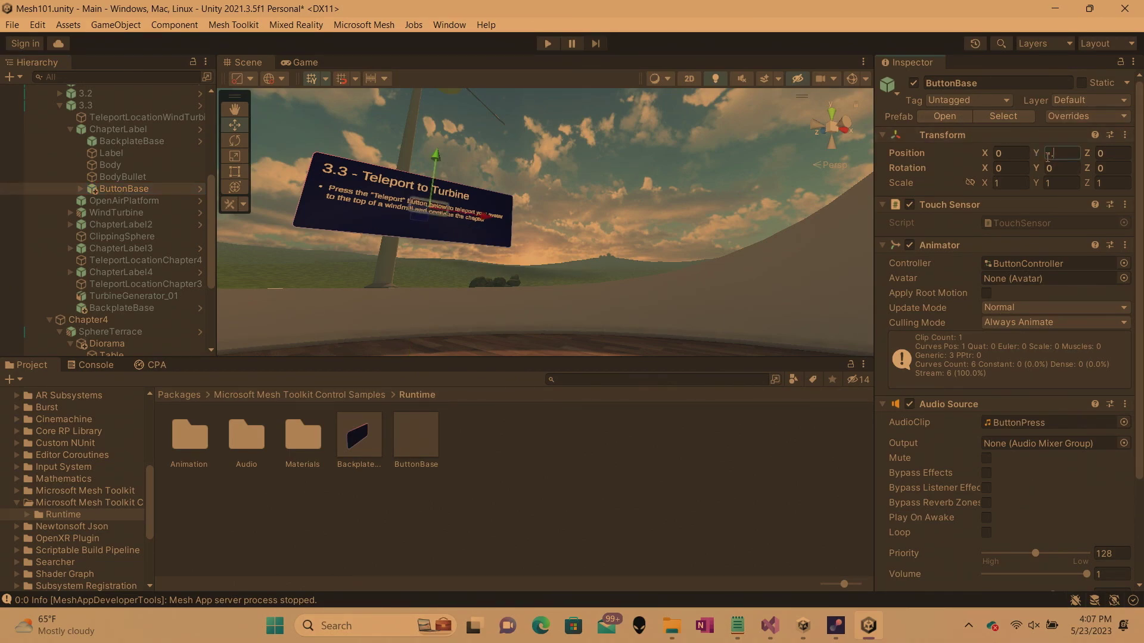
type(".16")
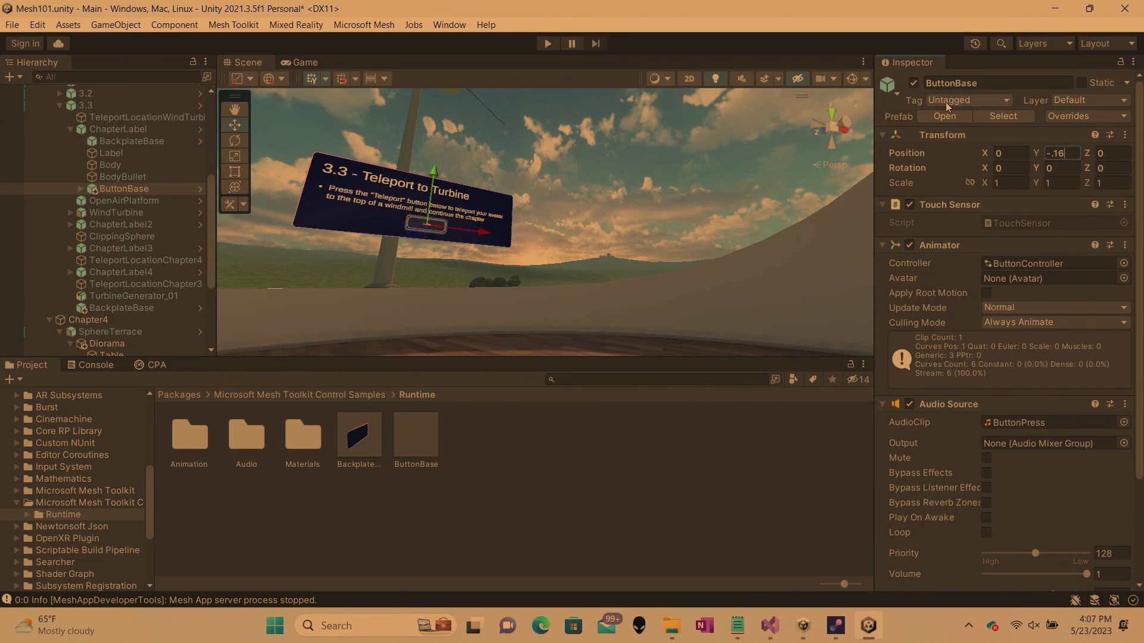
Change the text of ButtonBase's child Label to "Teleport"
left_click(81, 189)
left_click(109, 202)
scroll(953, 357, "down", 5)
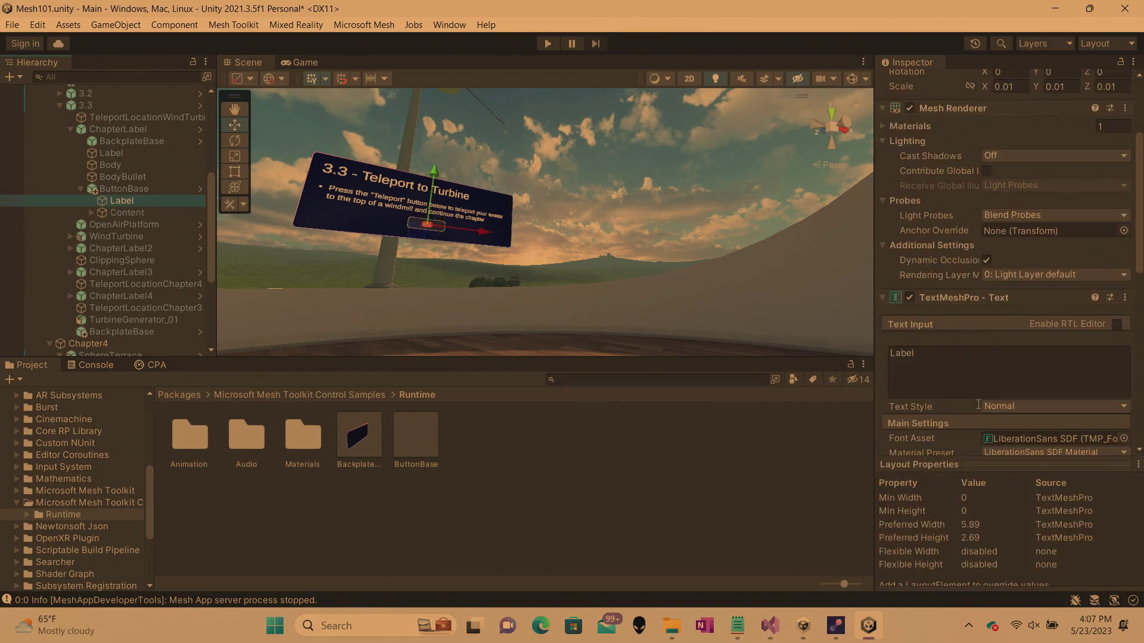
left_click(944, 374)
type("Teleport")
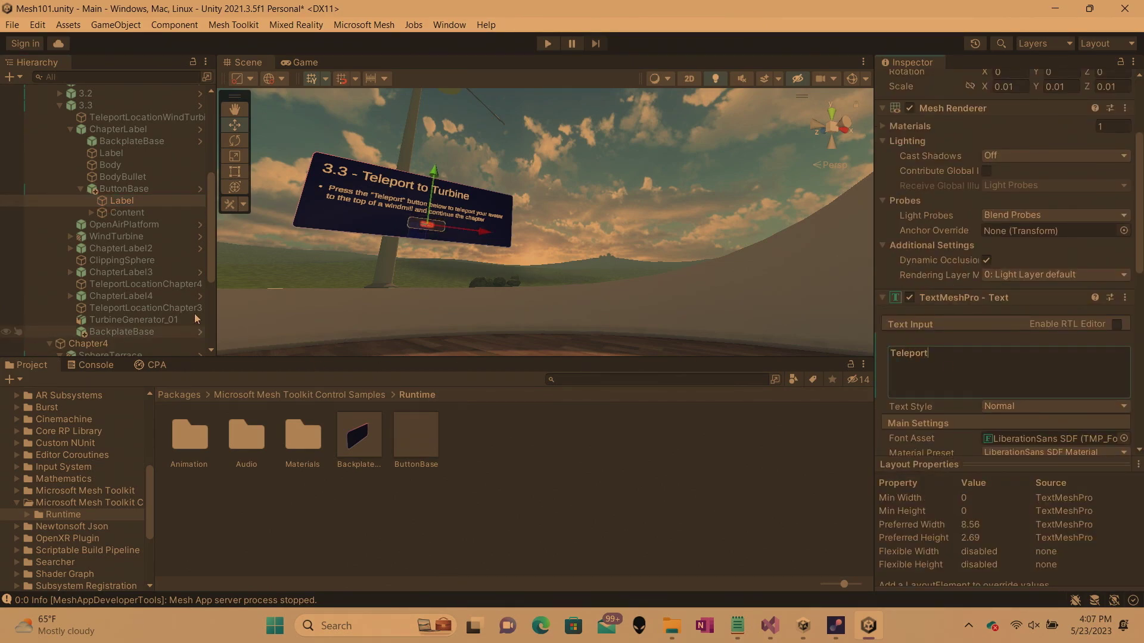
Rename ButtonBase to TeleportToWindTurbineButton, copying the name from the "Mesh demo copy pastes" notes in Notepad
left_click(143, 191)
scroll(999, 175, "up", 5)
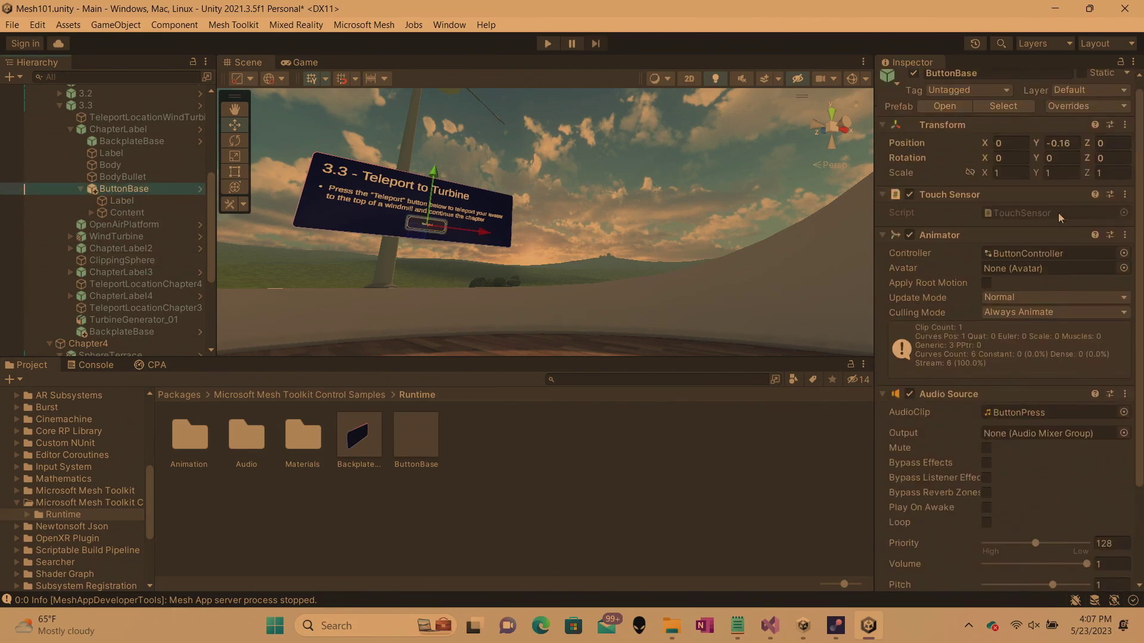
left_click(984, 85)
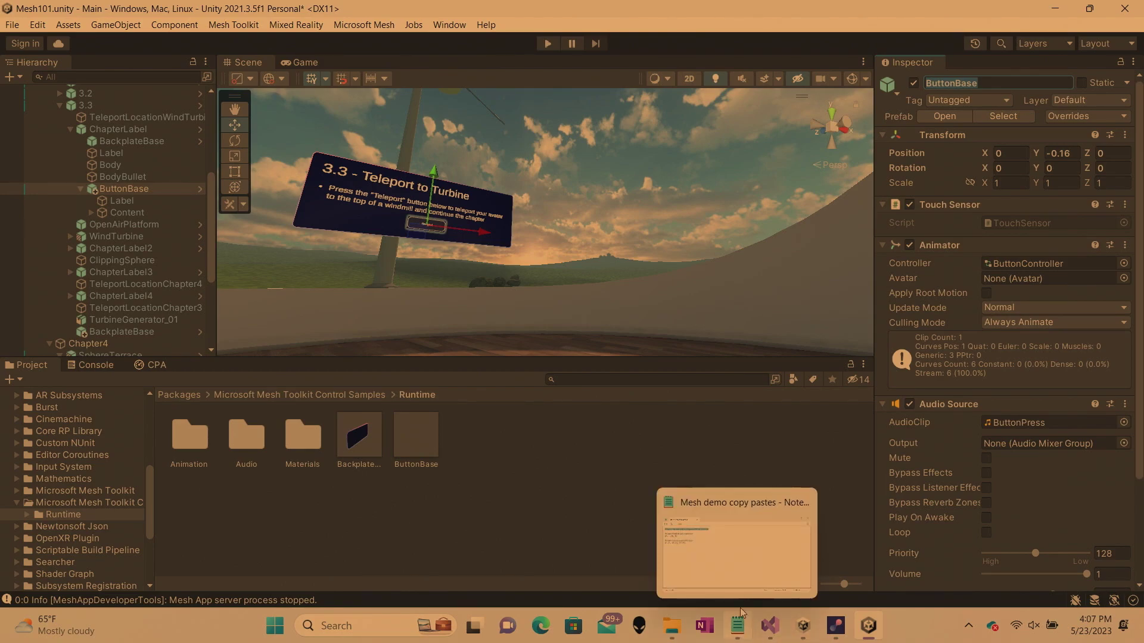
left_click(738, 626)
left_click(247, 261)
left_click(334, 274)
double_click(216, 264)
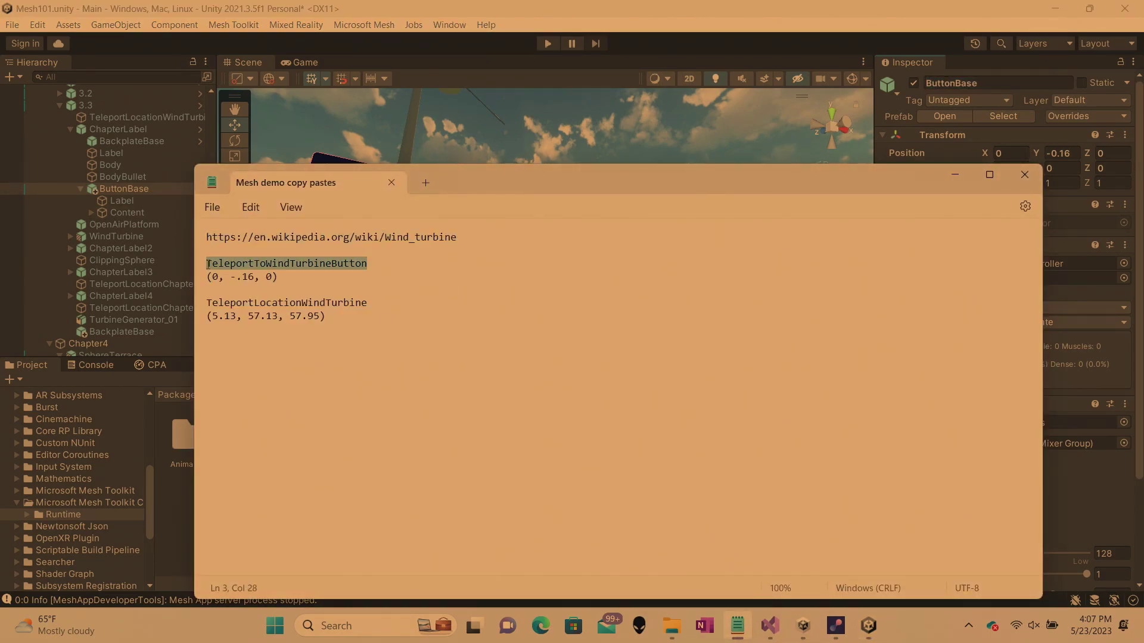
key("ctrl+c")
left_click(992, 83)
key("ctrl+v")
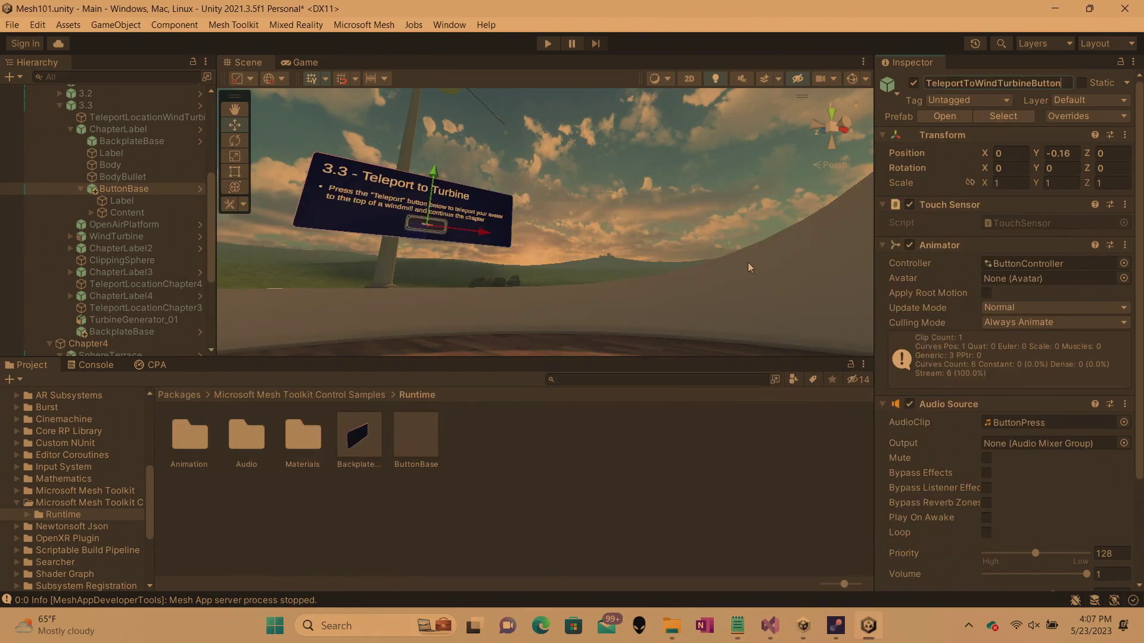
left_click(728, 273)
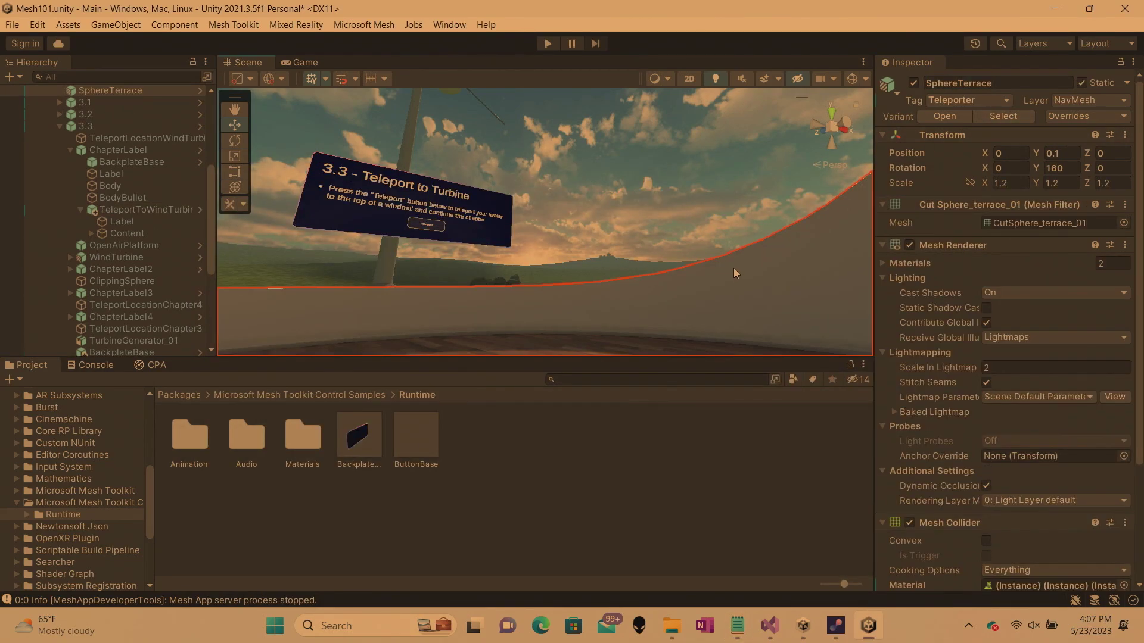
Create an empty child object under 3.3 and name it TeleportLocationWindTurbine
left_click(146, 210)
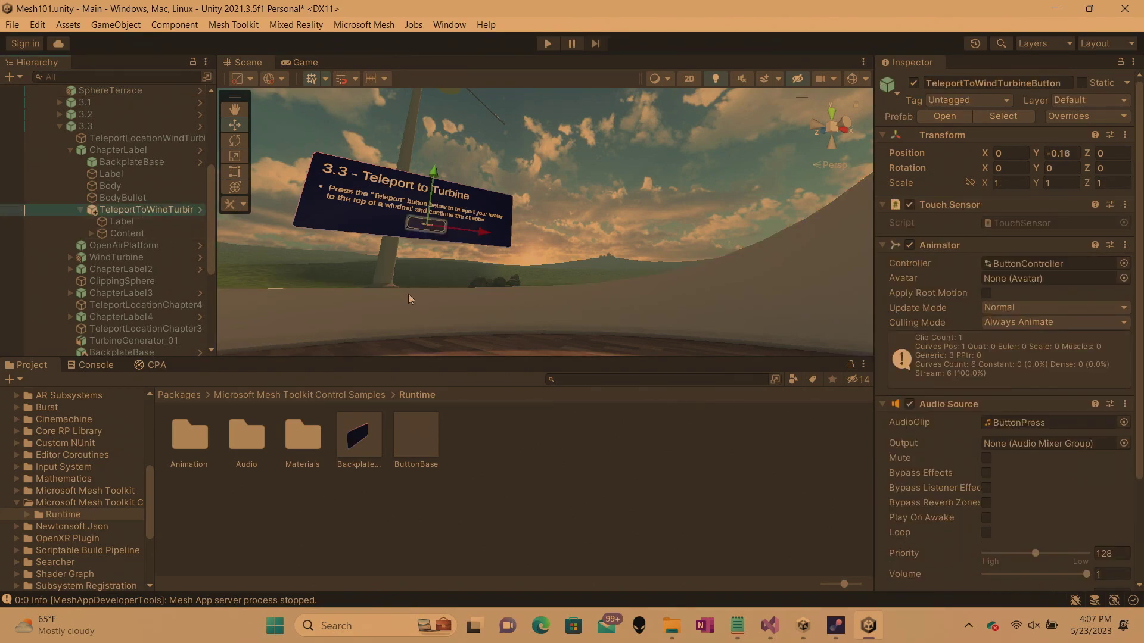
right_click_drag(363, 326, 391, 266)
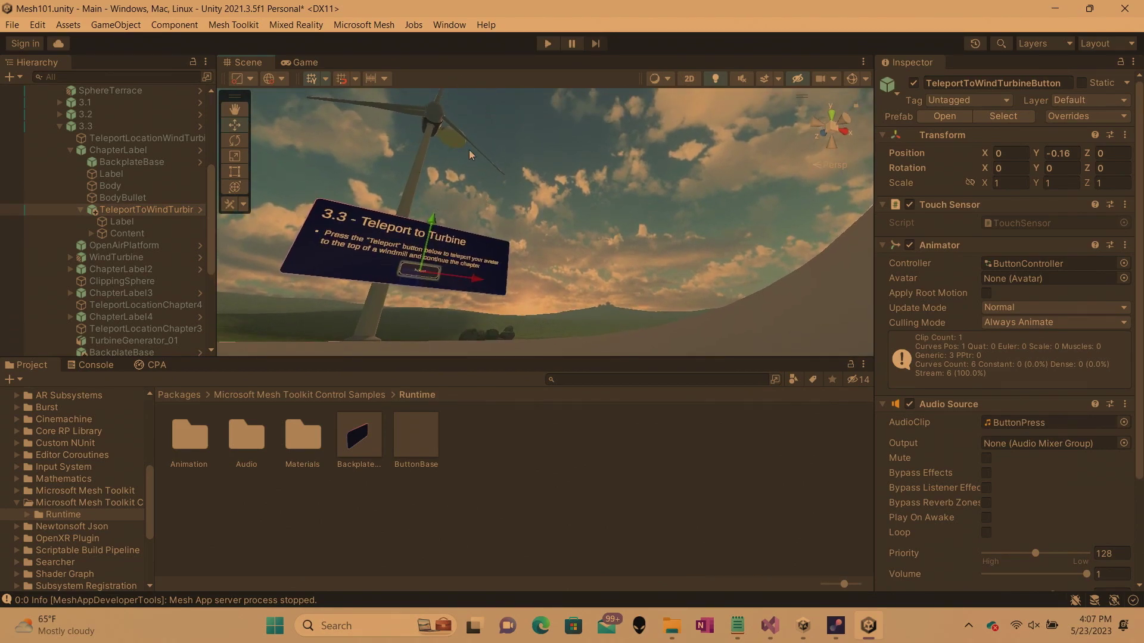
left_click(109, 127)
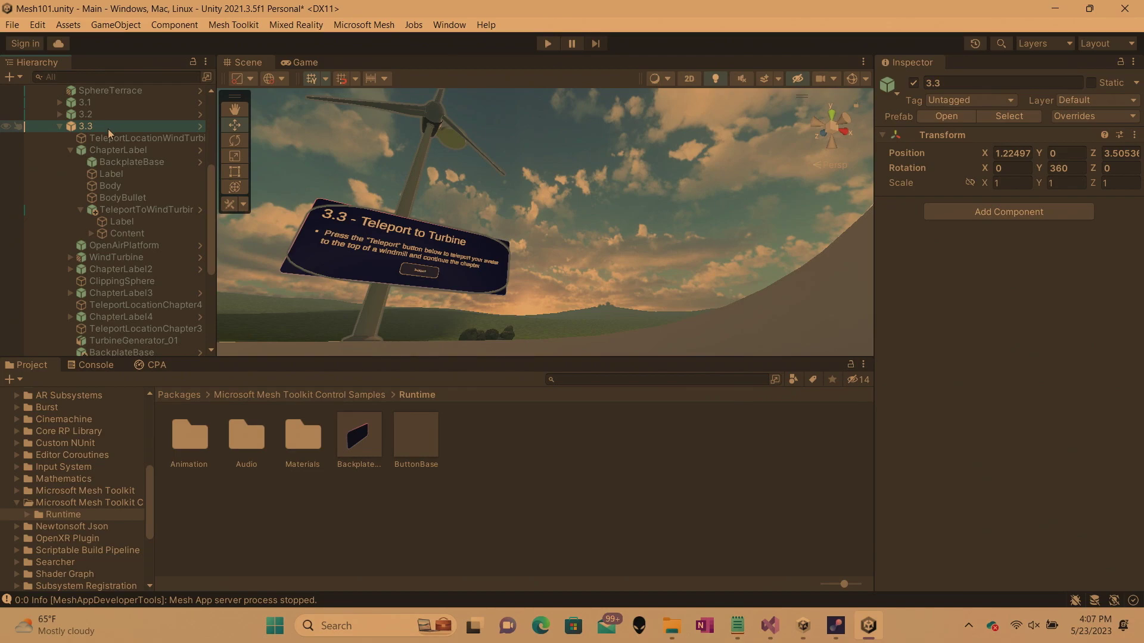
right_click(104, 126)
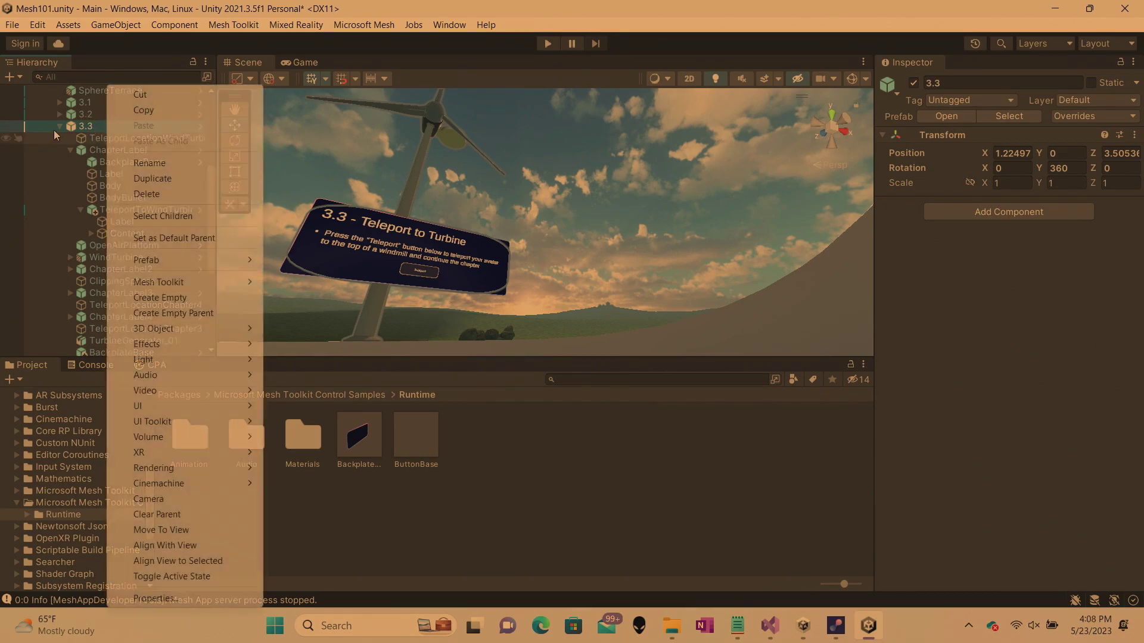
left_click(174, 298)
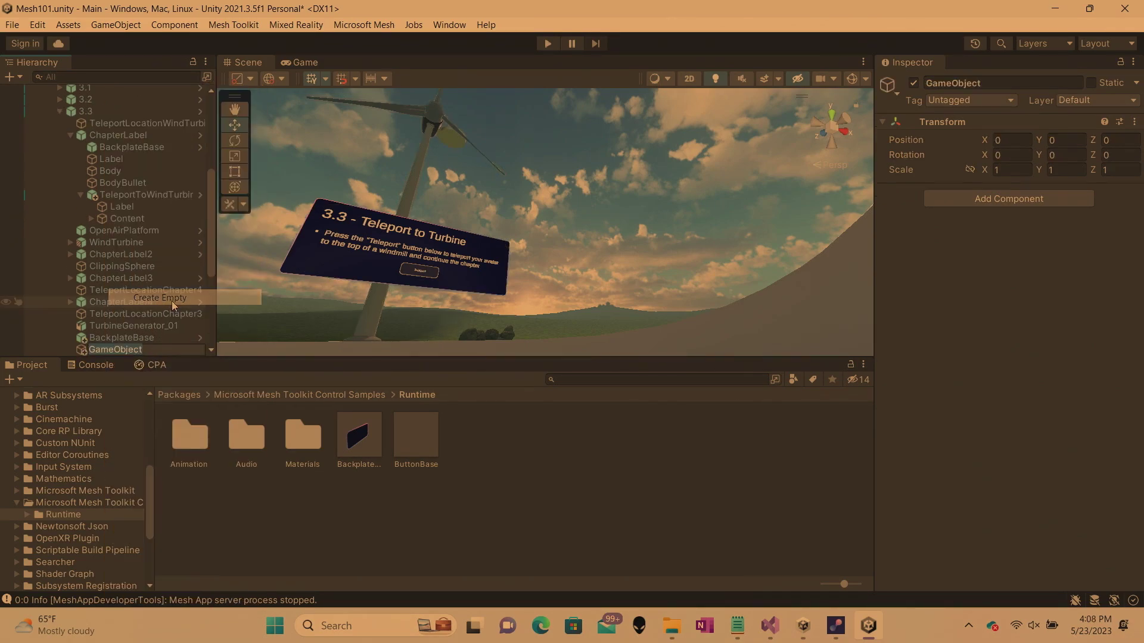
left_click(1013, 83)
type("Teleport")
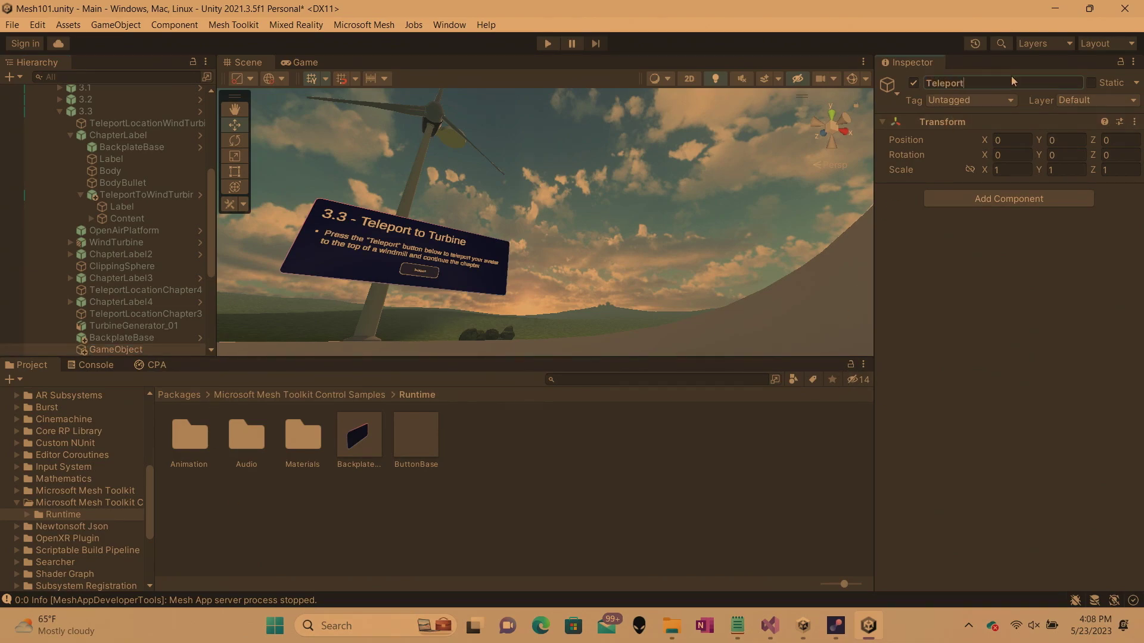
type("LocationWindTurbine")
Set the new TeleportLocationWindTurbine object's position to X 5.13, Y 57.13, Z 57.95
left_click(1012, 139)
type("5")
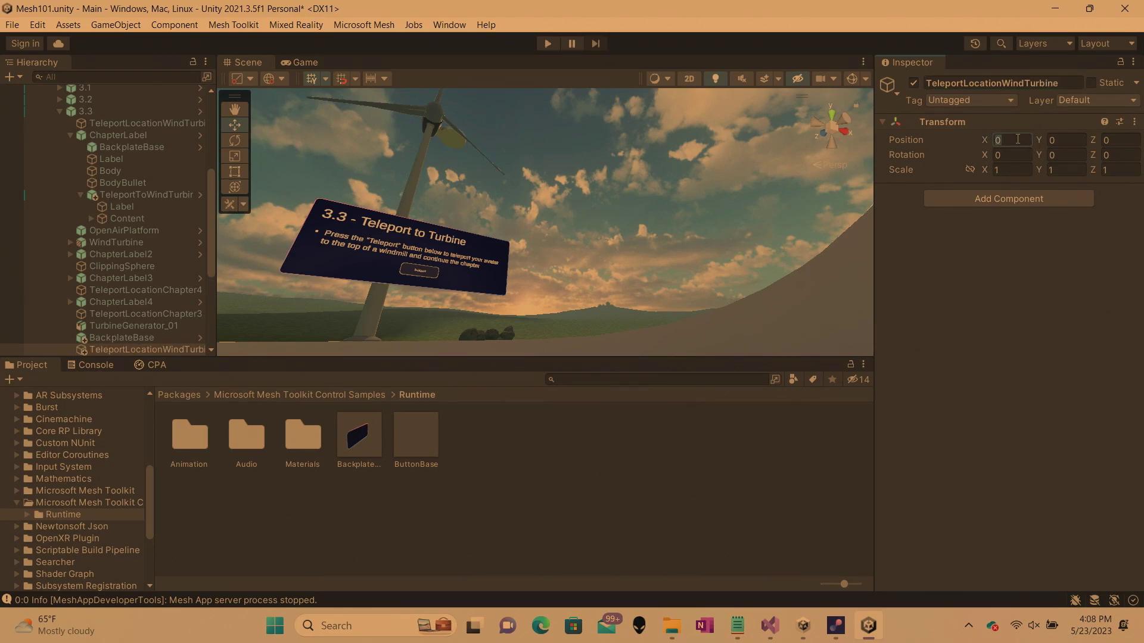
type(".13")
left_click(1065, 140)
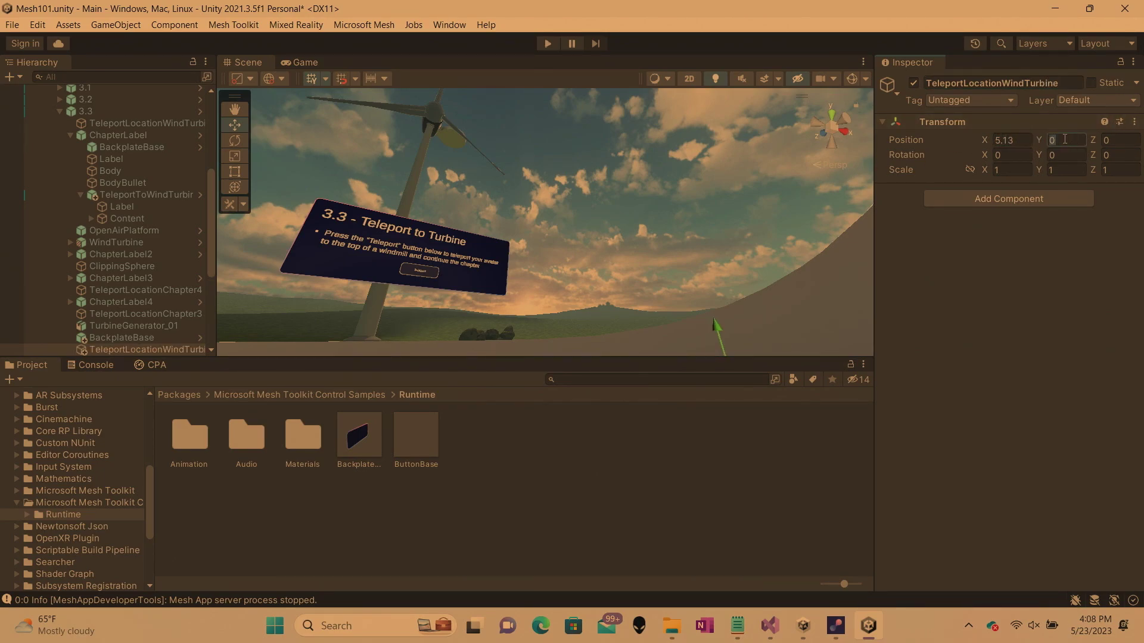
type("57.13")
key("Tab")
type("57.9")
key("Return")
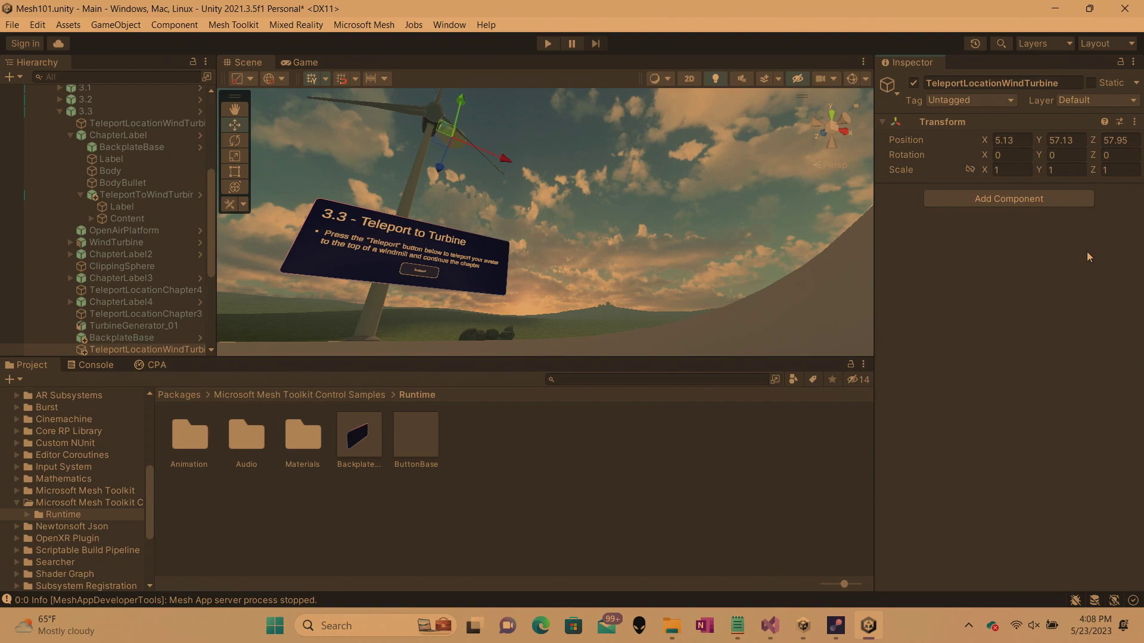
Rotate the new TeleportLocationWindTurbine about the Y axis to about -83° on the turbine platform, and start play mode
scroll(130, 308, "down", 2)
double_click(131, 307)
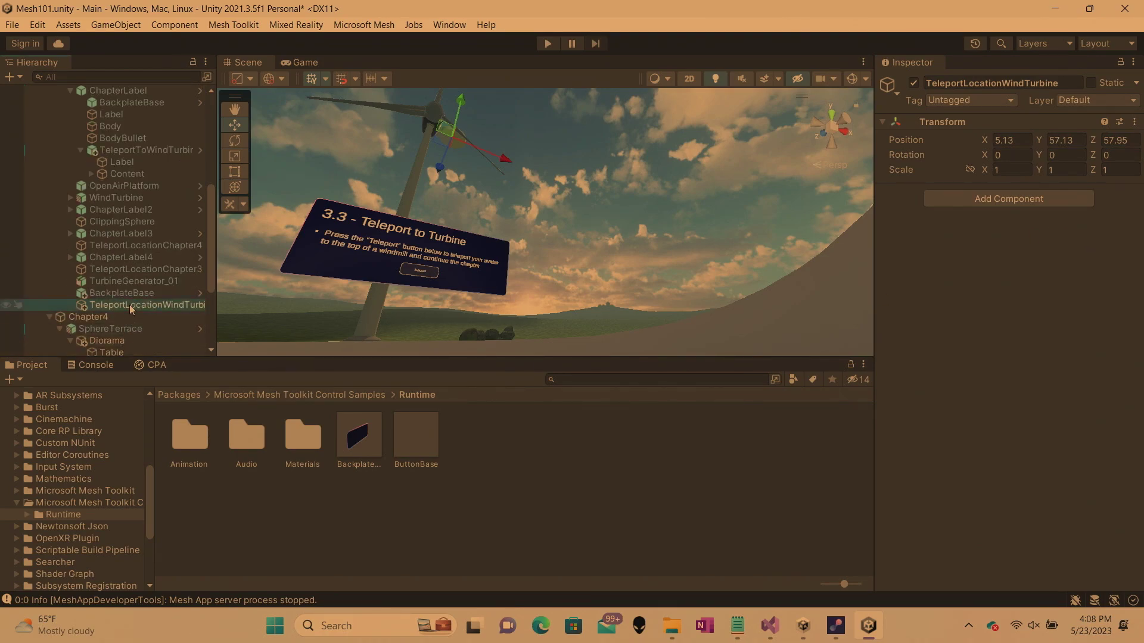
right_click_drag(481, 301, 600, 423)
scroll(478, 277, "up", 5)
scroll(506, 295, "up", 3)
right_click_drag(556, 321, 262, 280)
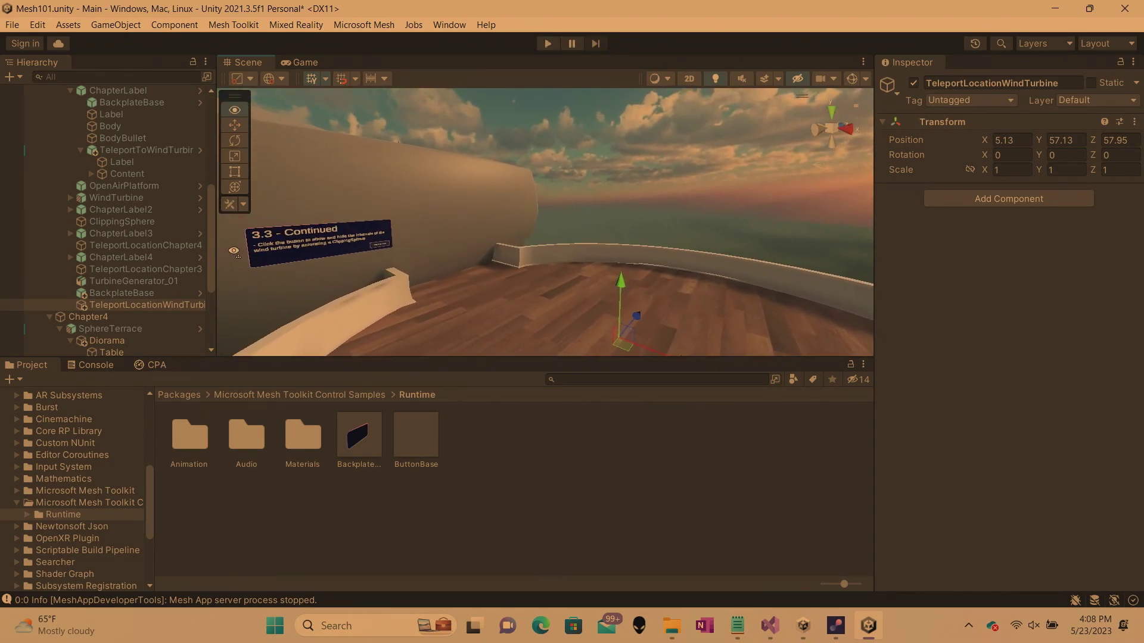
right_click_drag(482, 284, 398, 288)
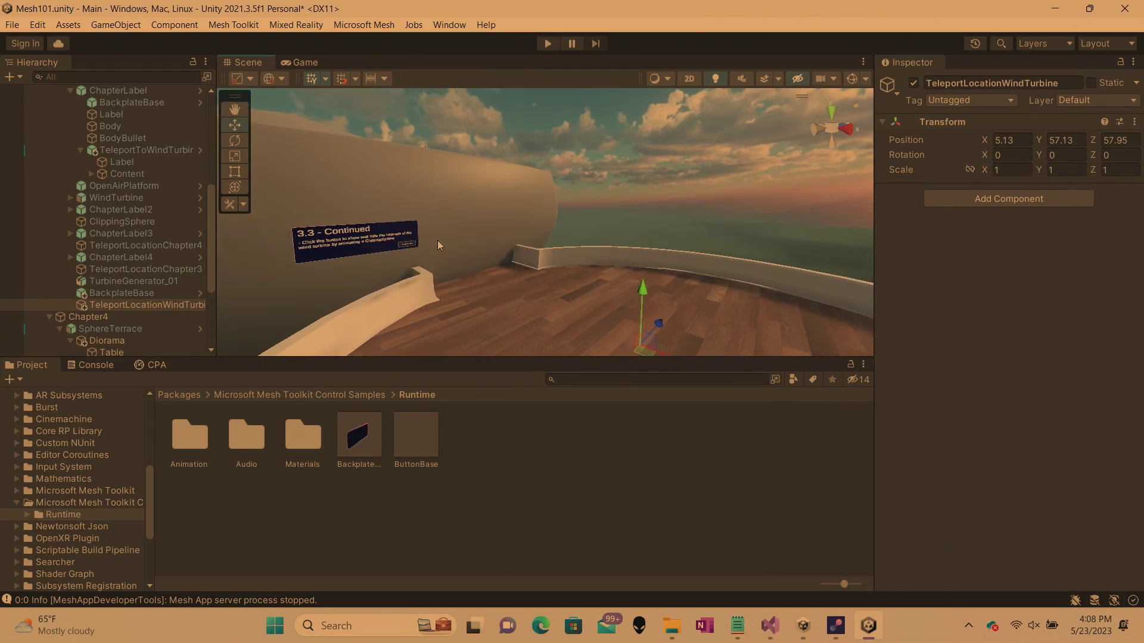
right_click_drag(501, 241, 519, 313)
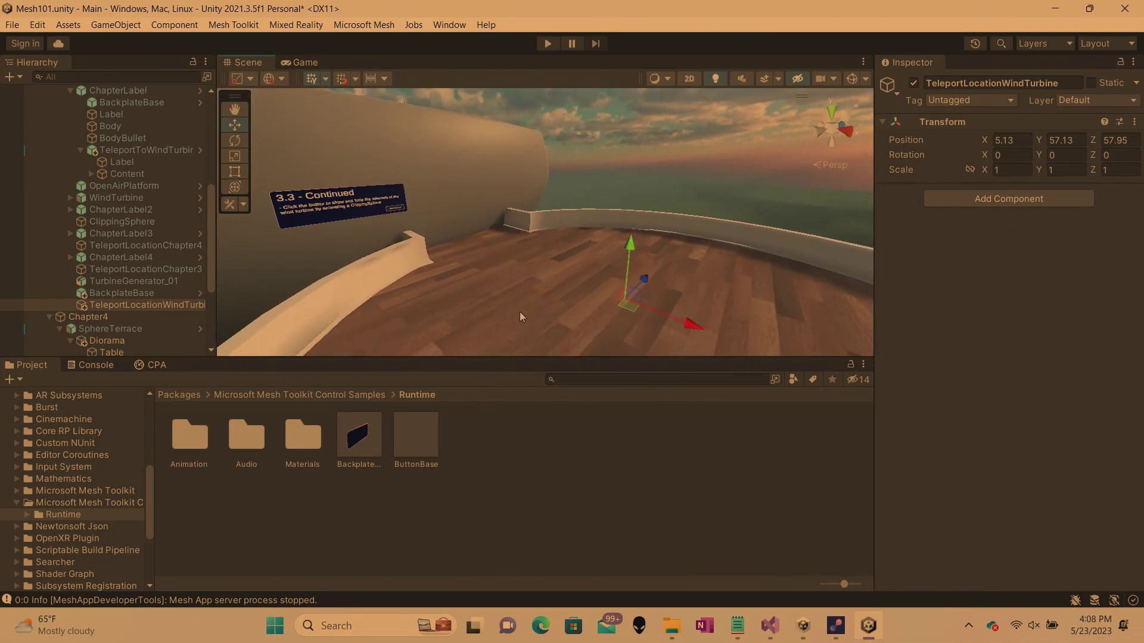
left_click(235, 186)
left_click_drag(569, 325, 939, 204)
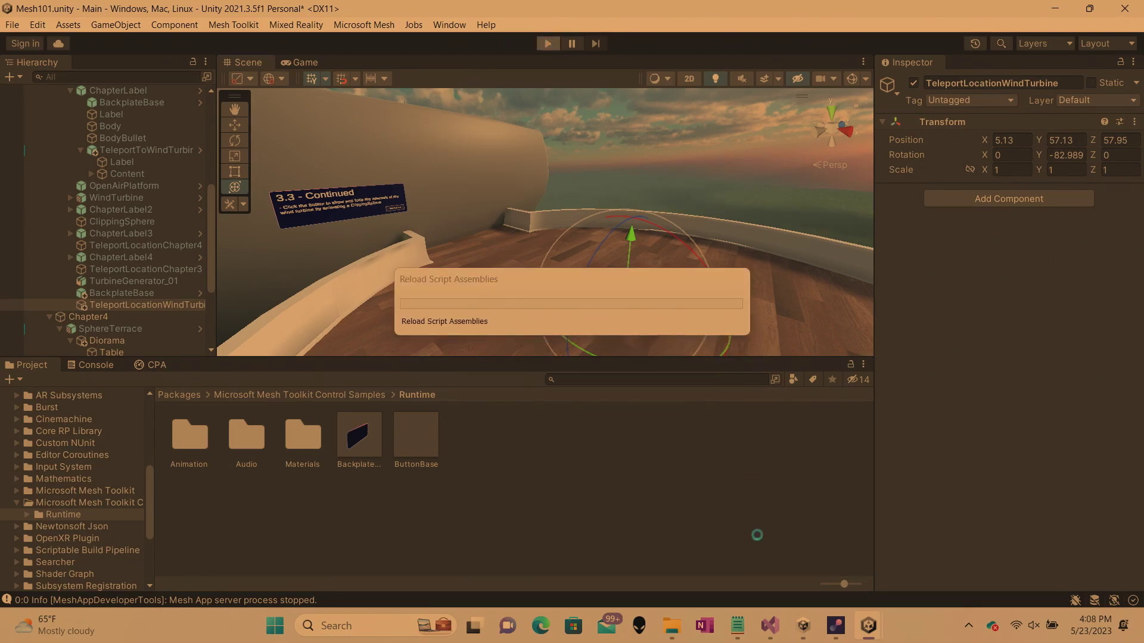
Switch to Visual Studio and examine the Chapter 3.3 code in Mesh101.cs that links TeleportToWindTurbineButton to TeleportLocationWindTurbine
mouse_move(803, 629)
left_click(769, 625)
scroll(496, 352, "down", 1)
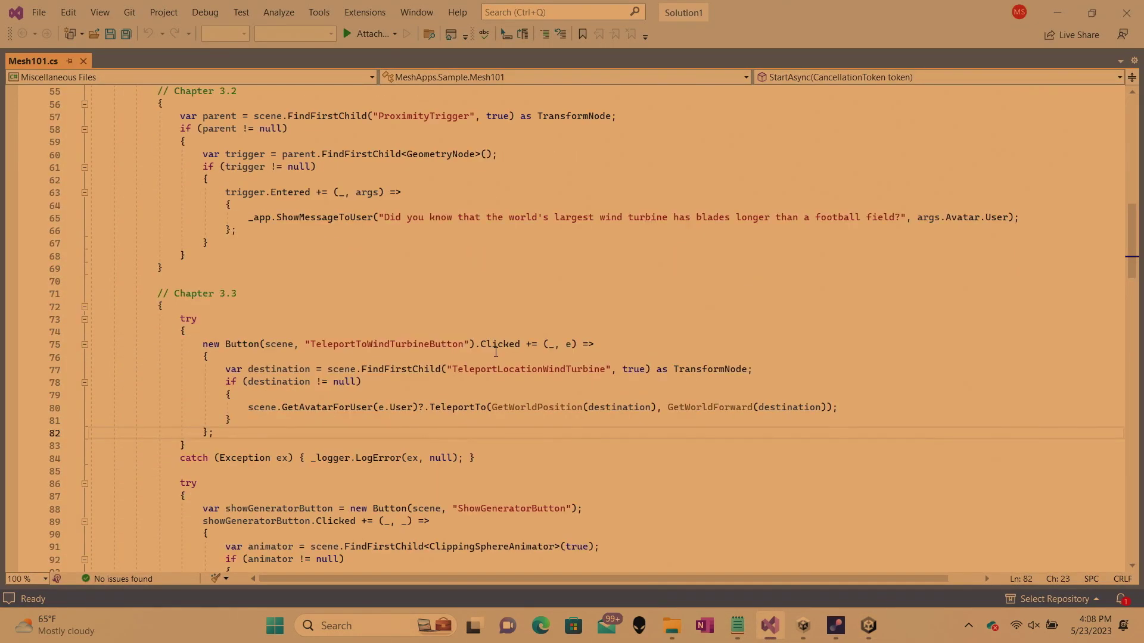
scroll(492, 356, "up", 18)
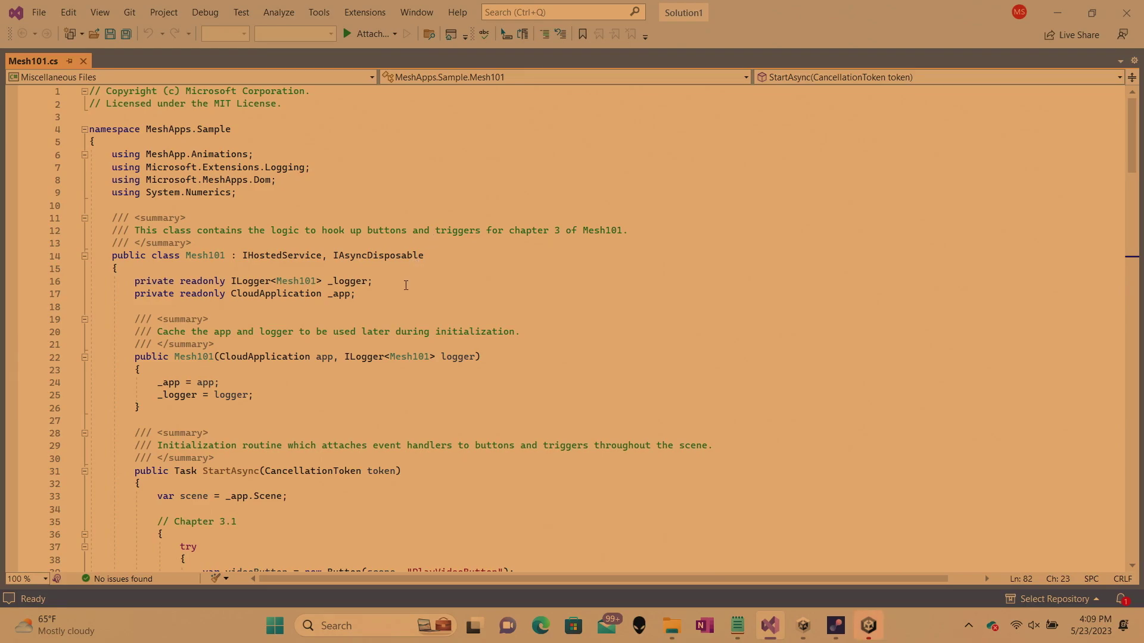
scroll(406, 285, "down", 17)
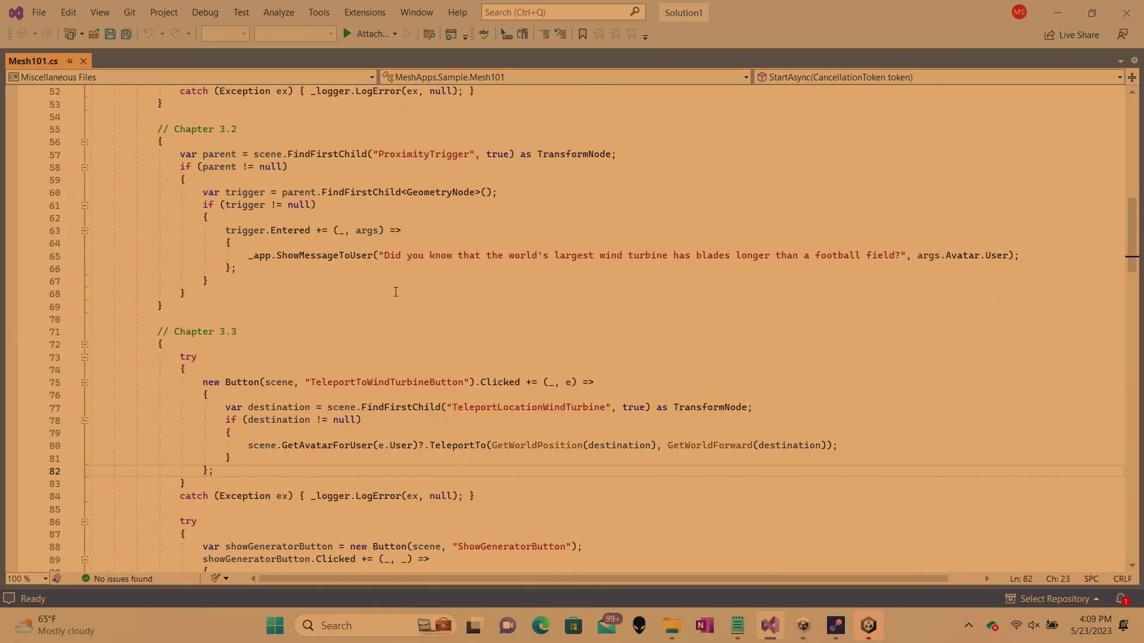
scroll(396, 292, "down", 5)
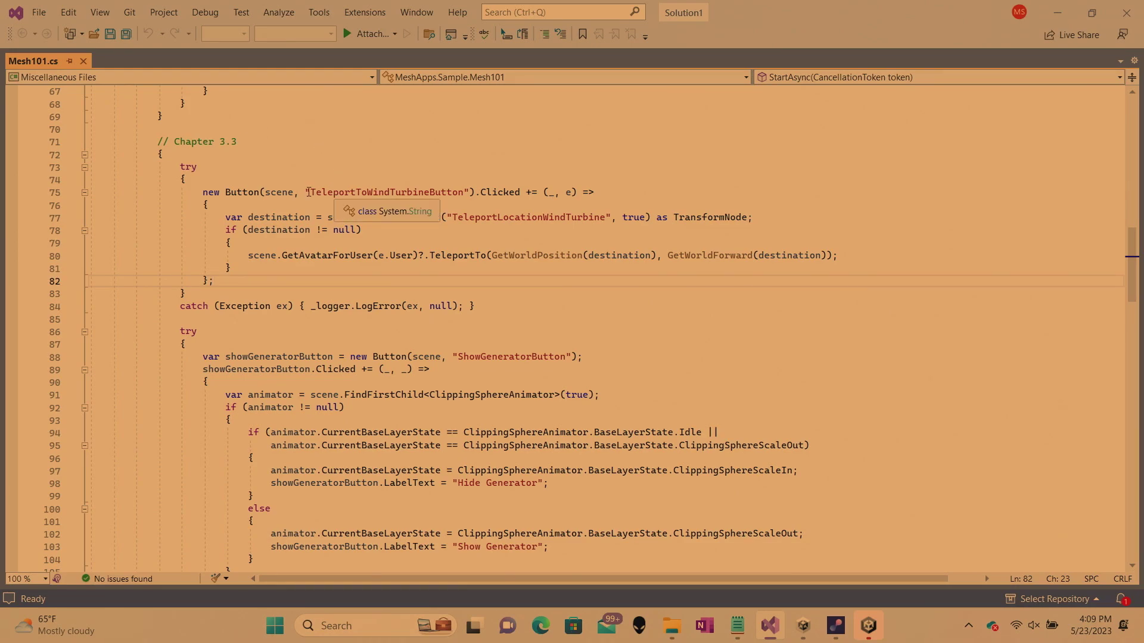
left_click_drag(303, 188, 475, 196)
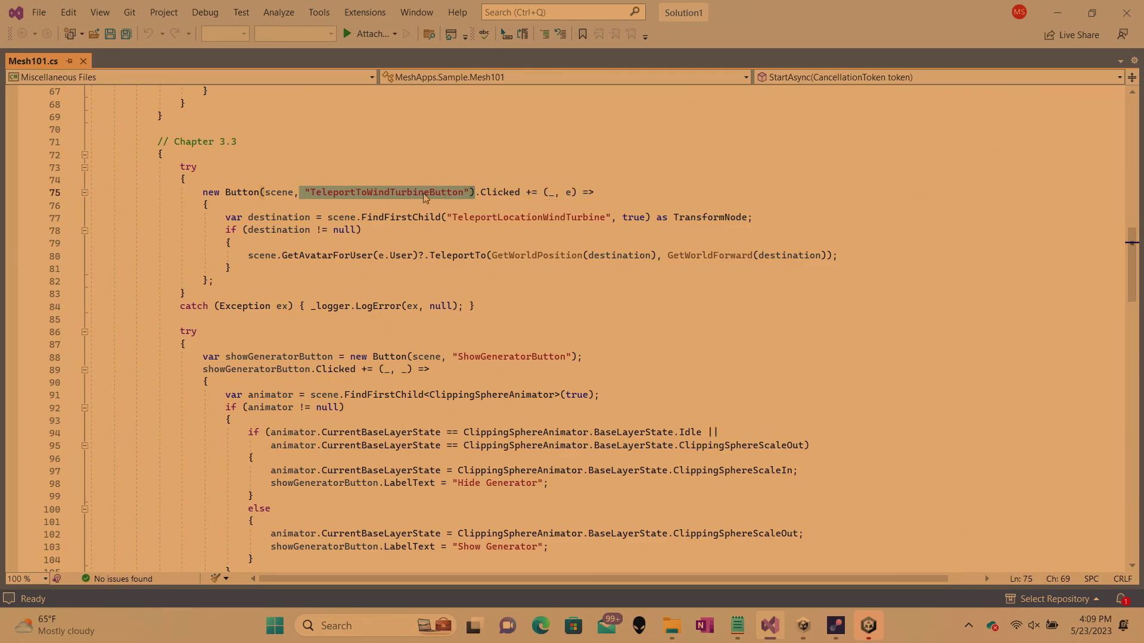
left_click_drag(447, 218, 611, 229)
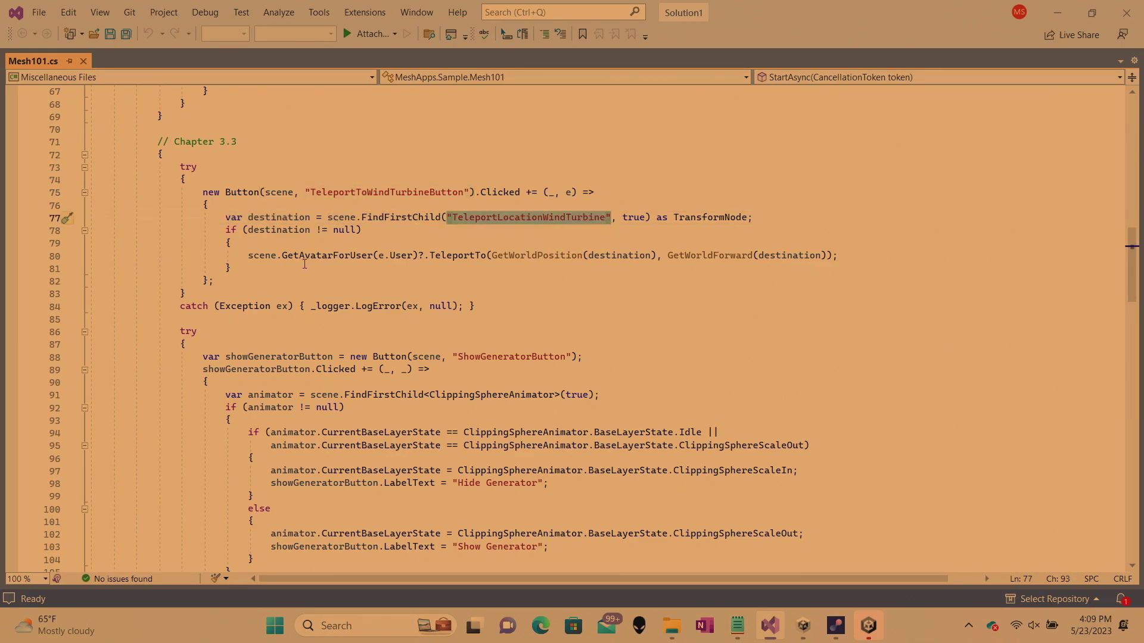
Return to Unity's play mode, walk to the 3.3 - Teleport to Turbine sign and trigger its Teleport button
left_click_drag(283, 256, 414, 258)
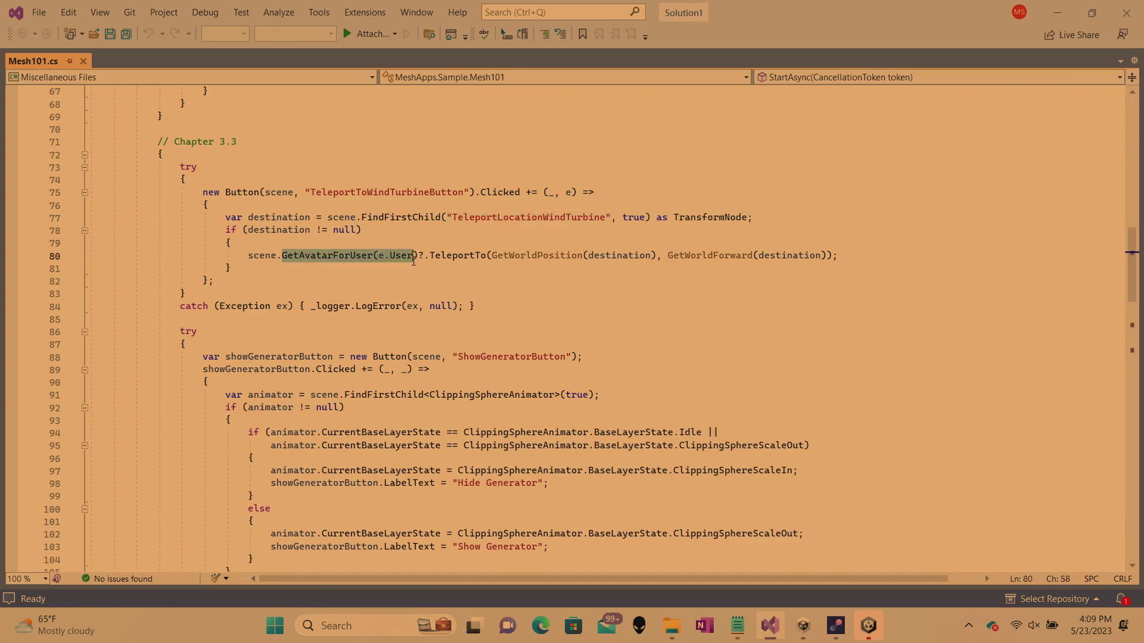
left_click(1059, 20)
right_click_drag(663, 232, 540, 220)
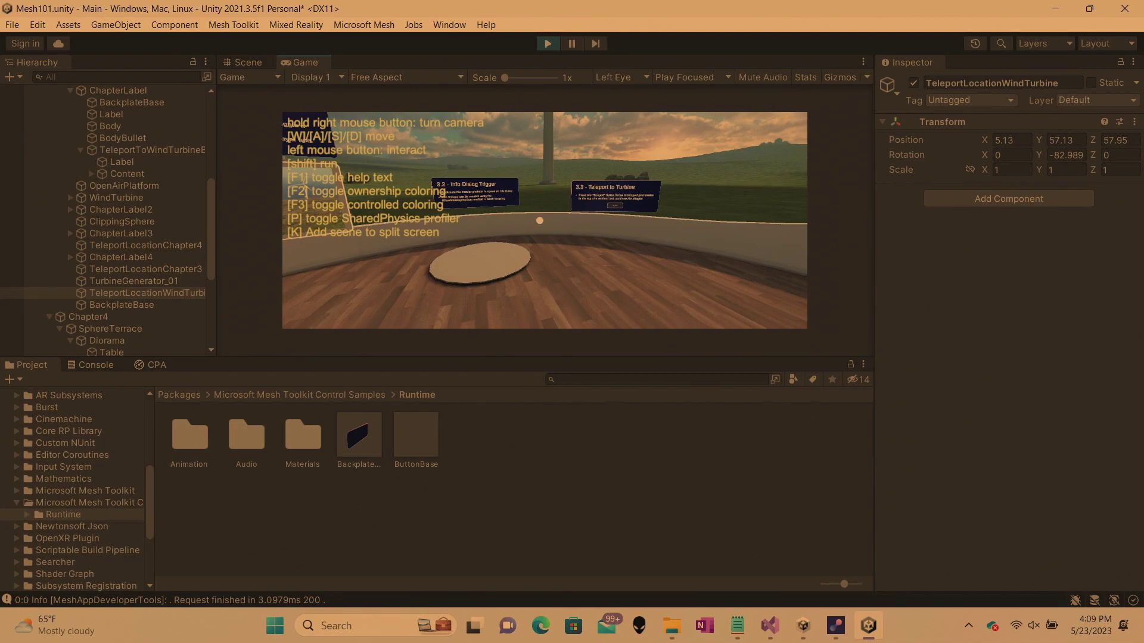
key("w")
key("d")
key("w")
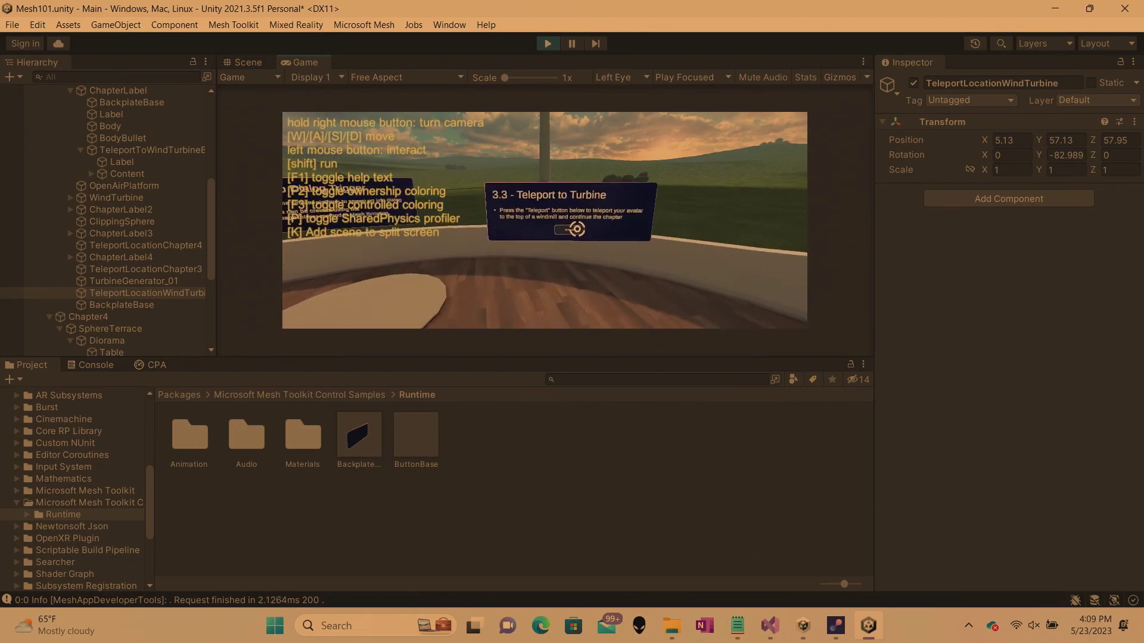
left_click(521, 238)
Approach the 3.3 - Continued sign on the turbine and reveal the generator inside the housing
right_click_drag(571, 245, 545, 220)
key("w")
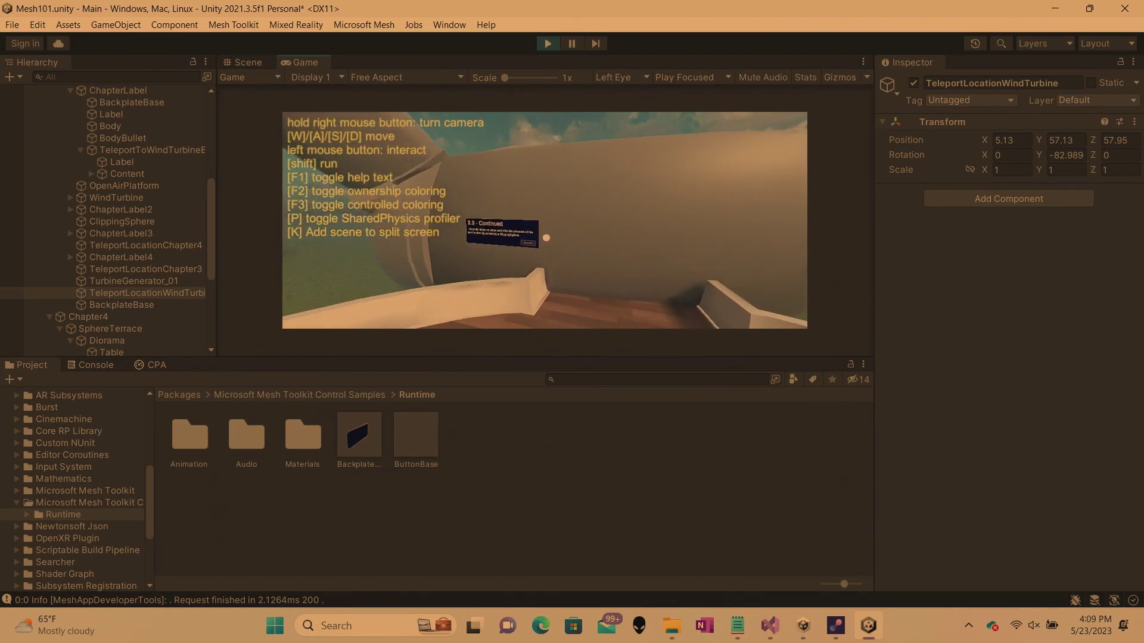
left_click(529, 260)
key("w")
key("d")
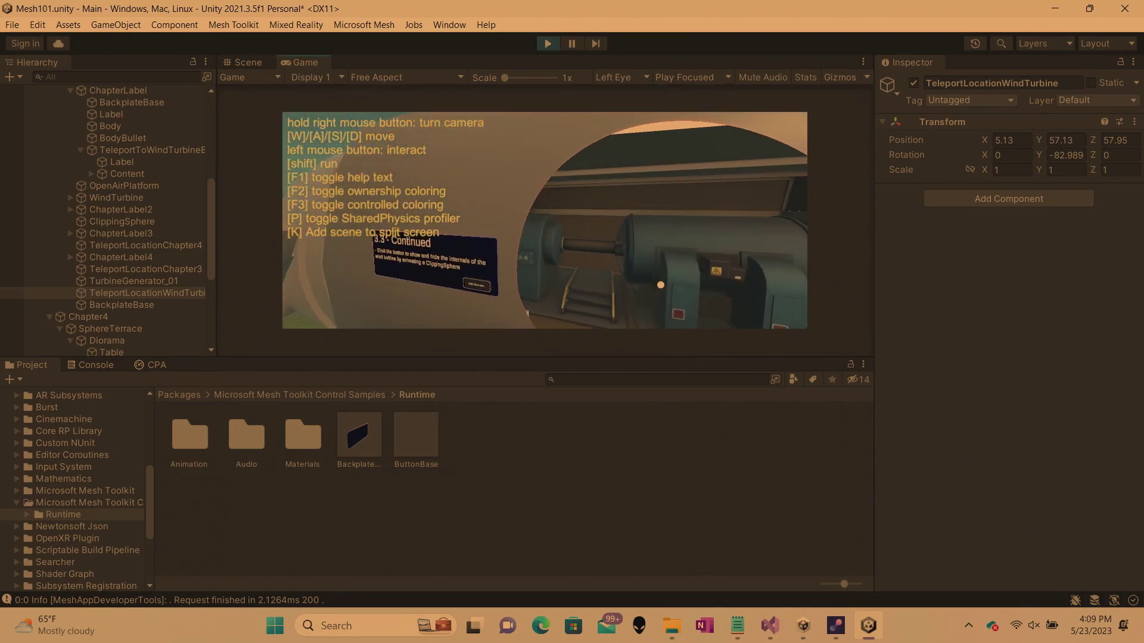
key("w")
right_click_drag(661, 285, 544, 219)
Walk to the 3.3 - Continued sign at the platform's railing, teleport to chapter 4 and approach the wind farm diorama
key("s")
key("s")
right_click_drag(349, 257, 544, 219)
key("w")
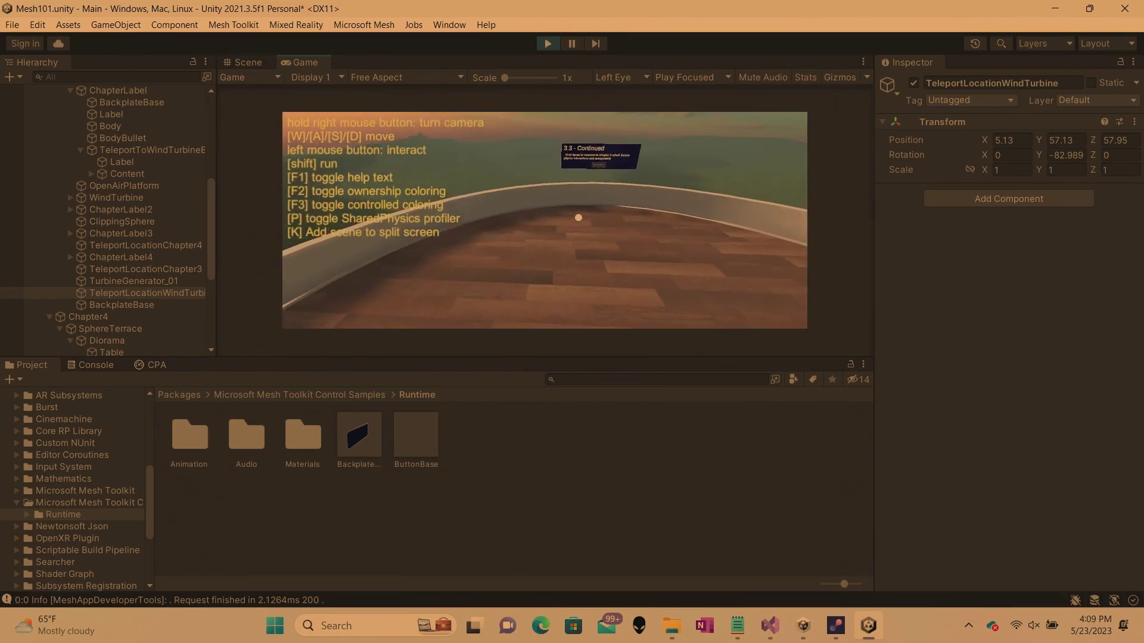
key("d")
key("w")
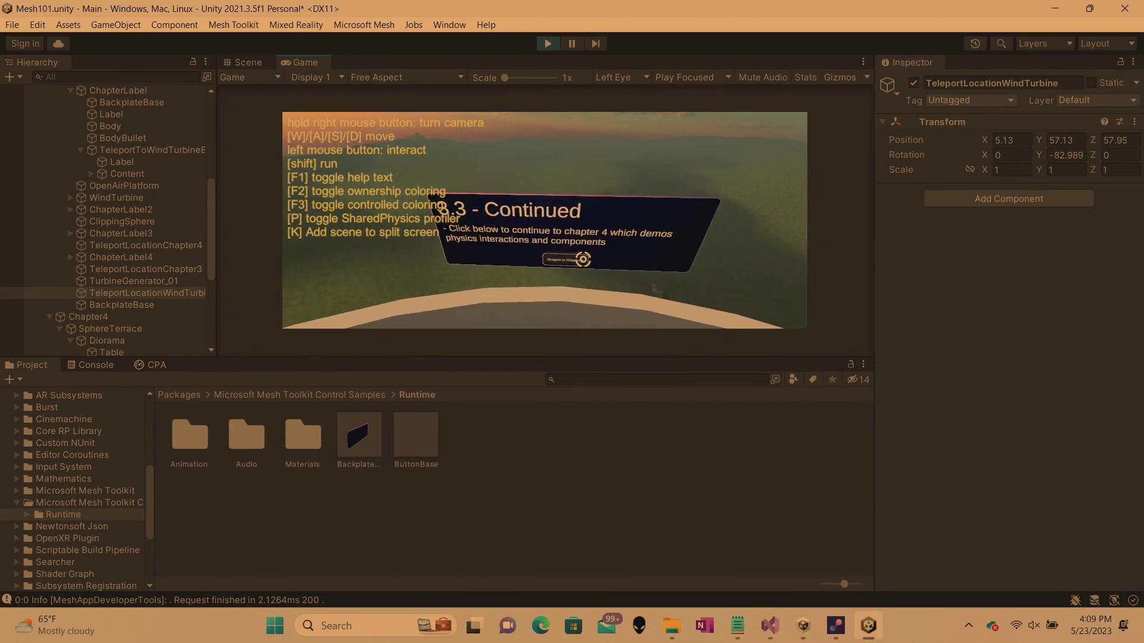
left_click(570, 274)
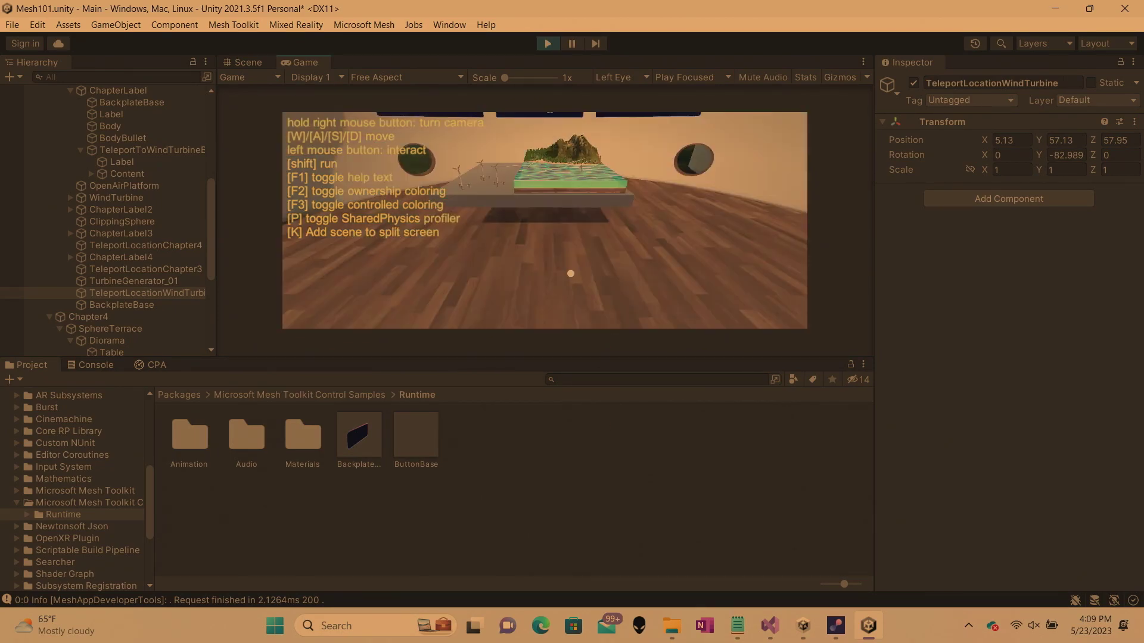
right_click_drag(596, 260, 631, 231)
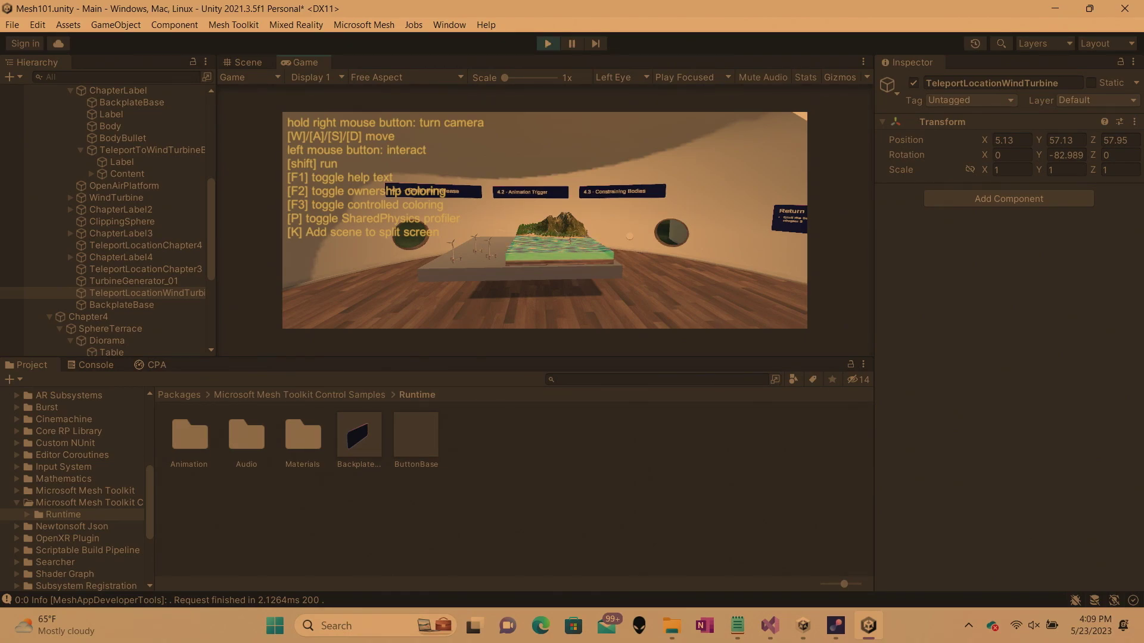
right_click_drag(594, 220, 626, 230)
right_click_drag(544, 220, 522, 255)
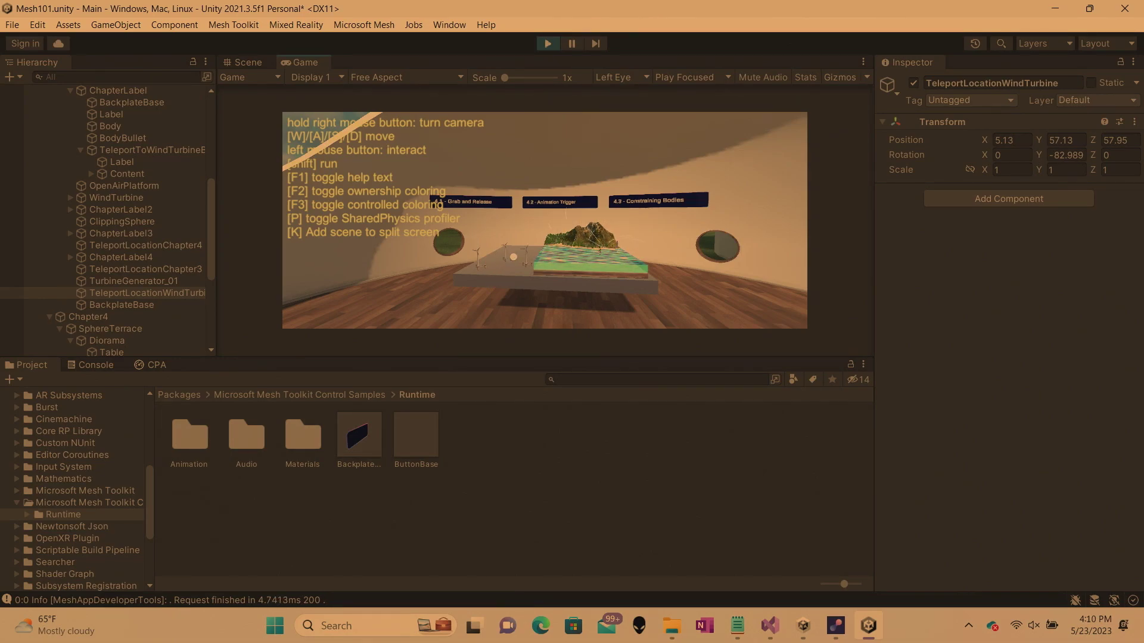
key("w")
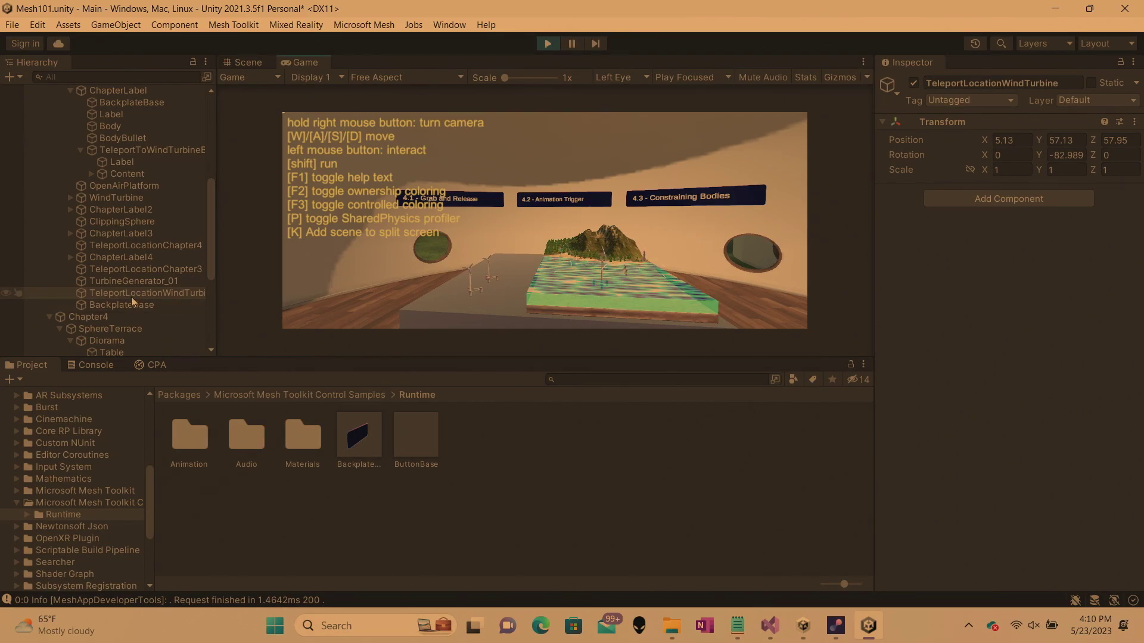
Select WindTurbine1 under station 4.1 and remove its Force Tool Config component
scroll(126, 310, "down", 4)
left_click(113, 302)
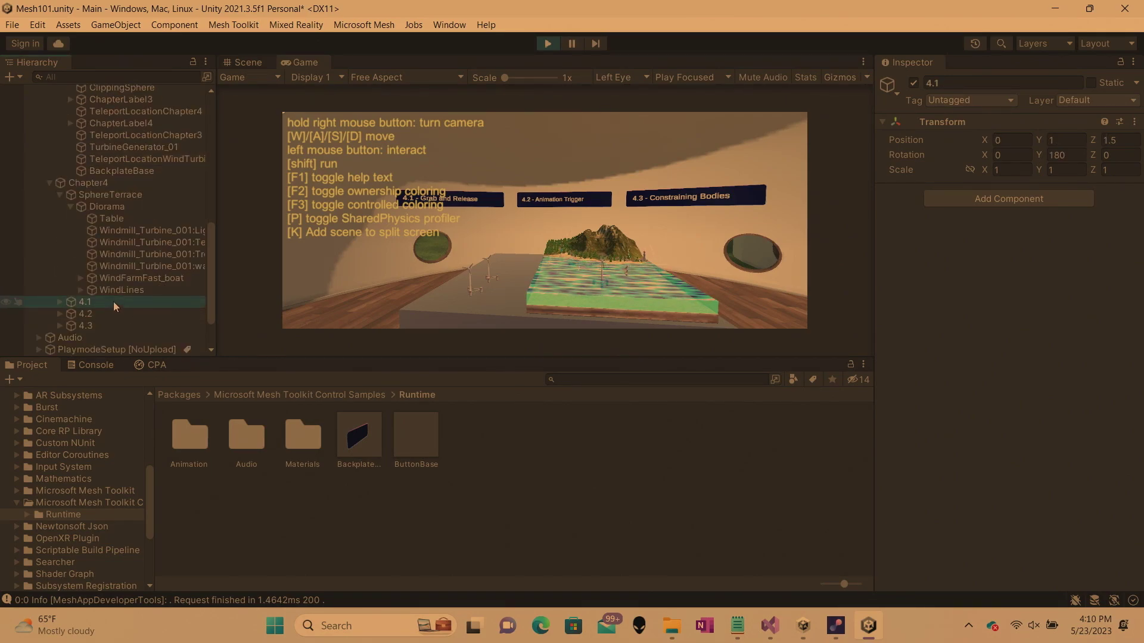
left_click(60, 302)
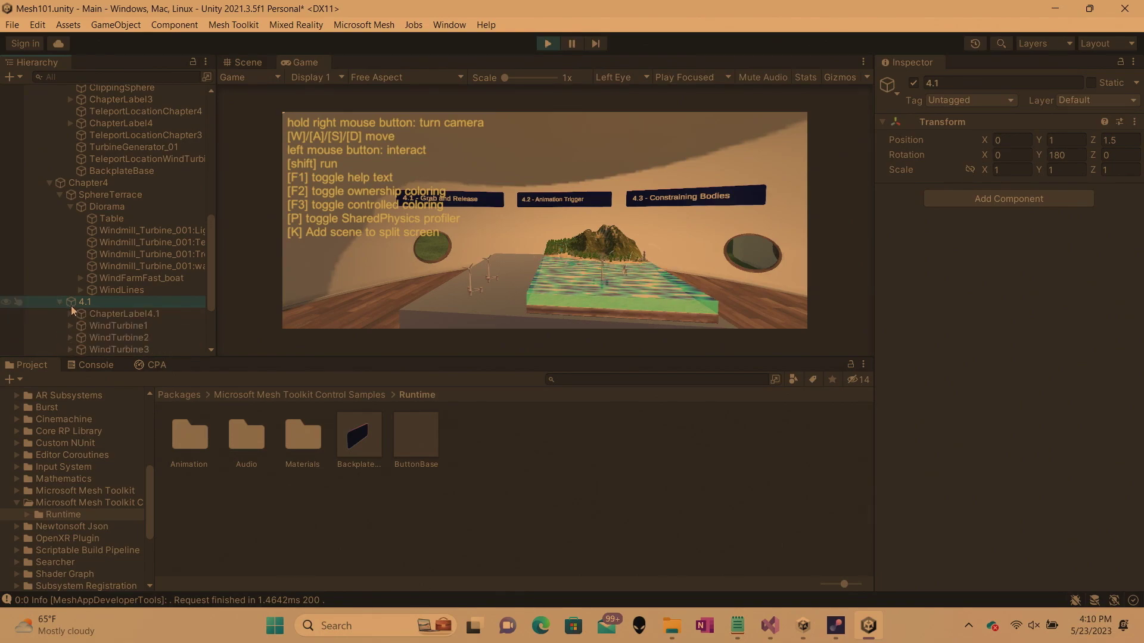
scroll(71, 298, "down", 1)
left_click(98, 283)
left_click(517, 296)
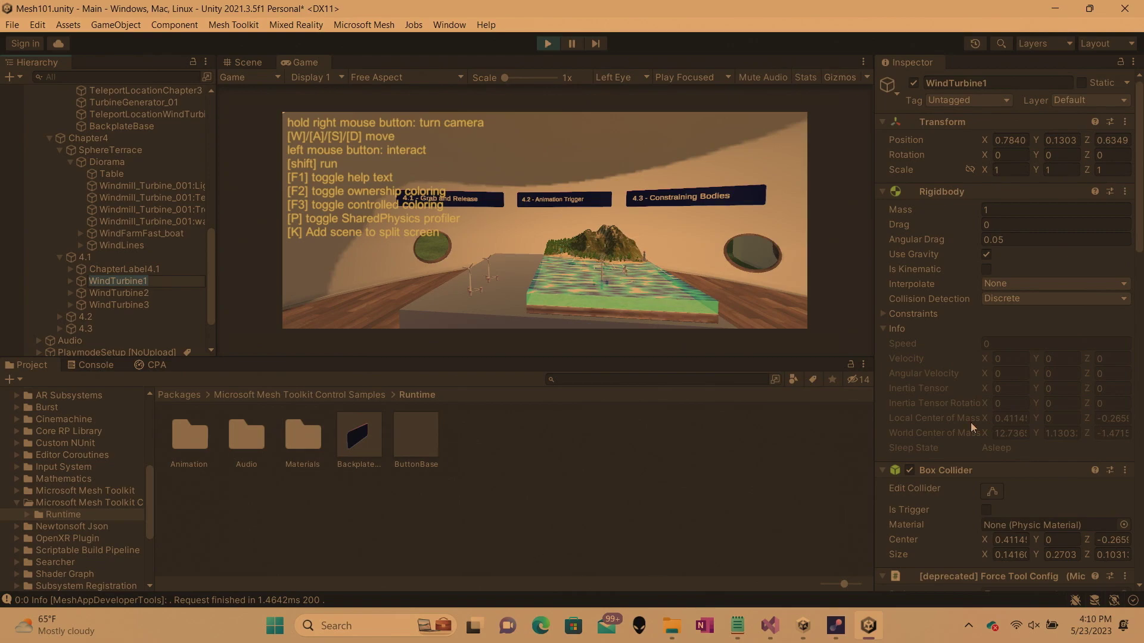
scroll(972, 428, "down", 10)
right_click(977, 219)
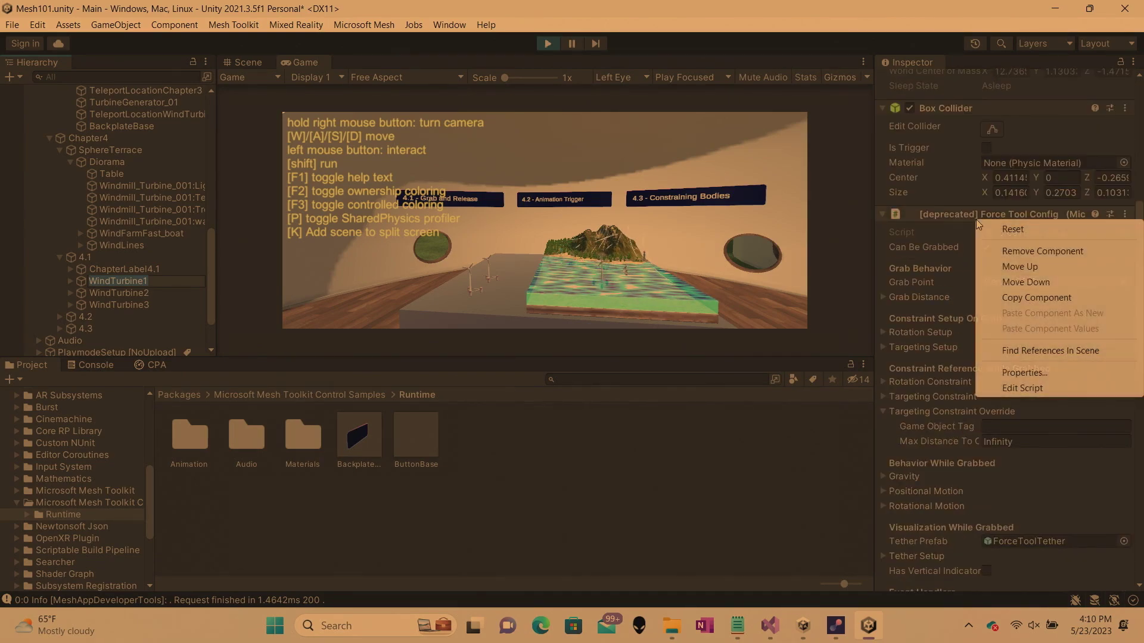
left_click(1039, 254)
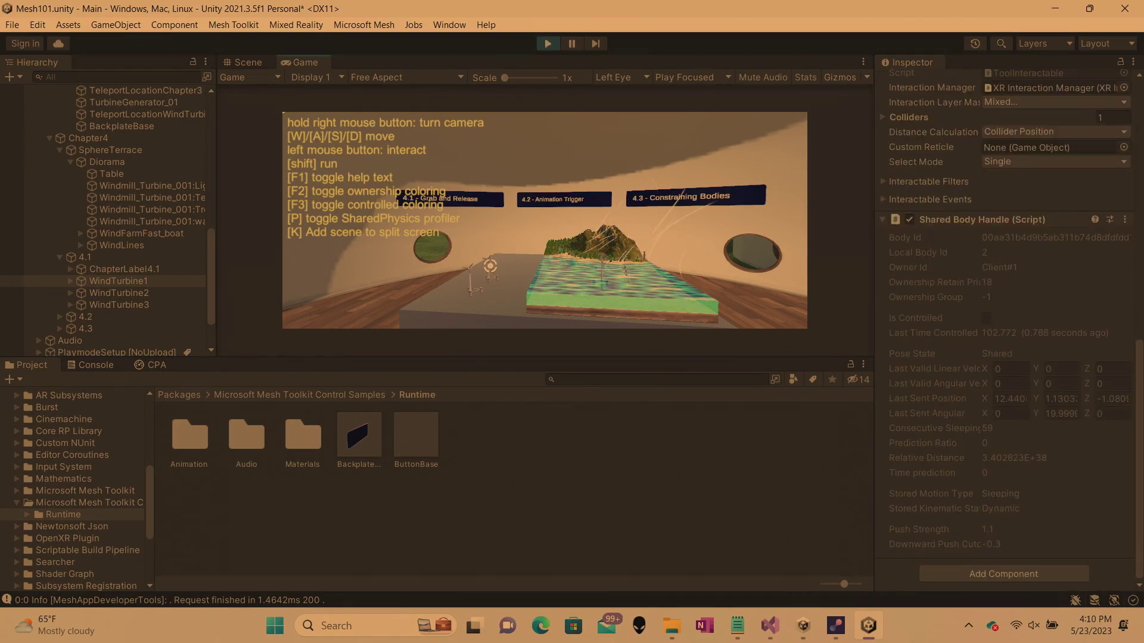
Add the Force Tool Config component to WindTurbine1 and try grabbing and releasing the turbine in the running scene
left_click(1004, 574)
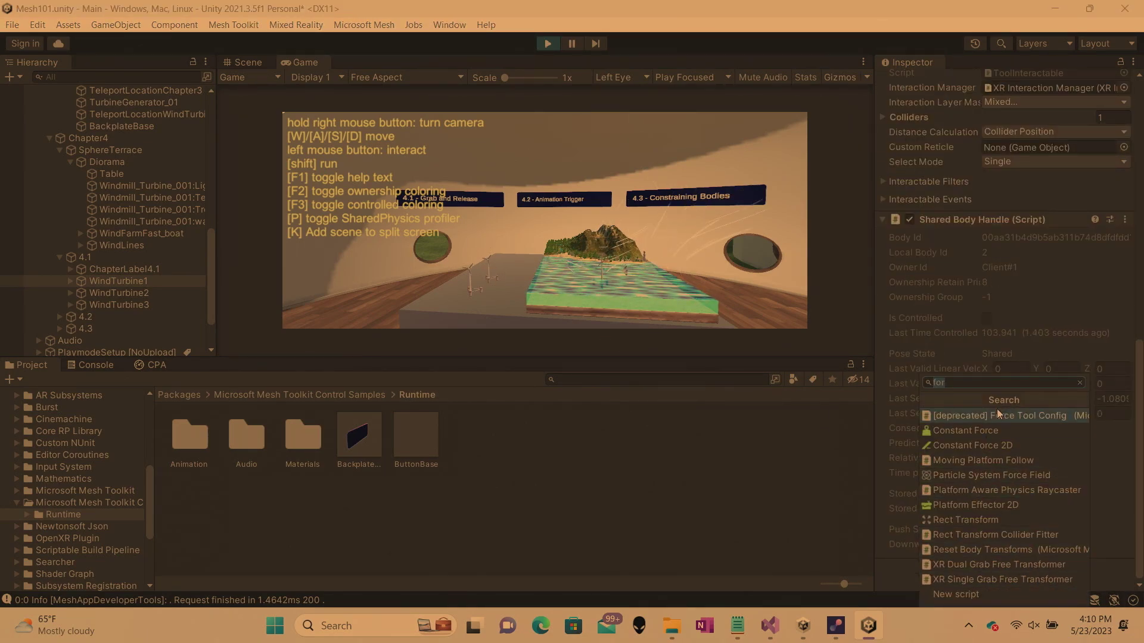
left_click(1018, 416)
scroll(1017, 429, "down", 10)
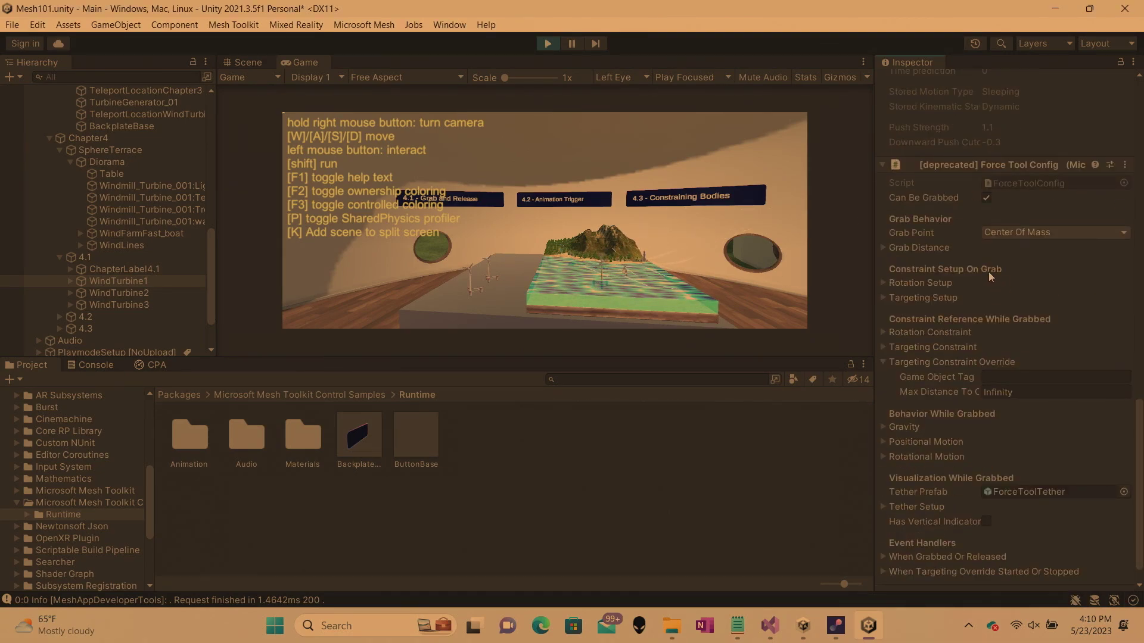
scroll(983, 285, "down", 1)
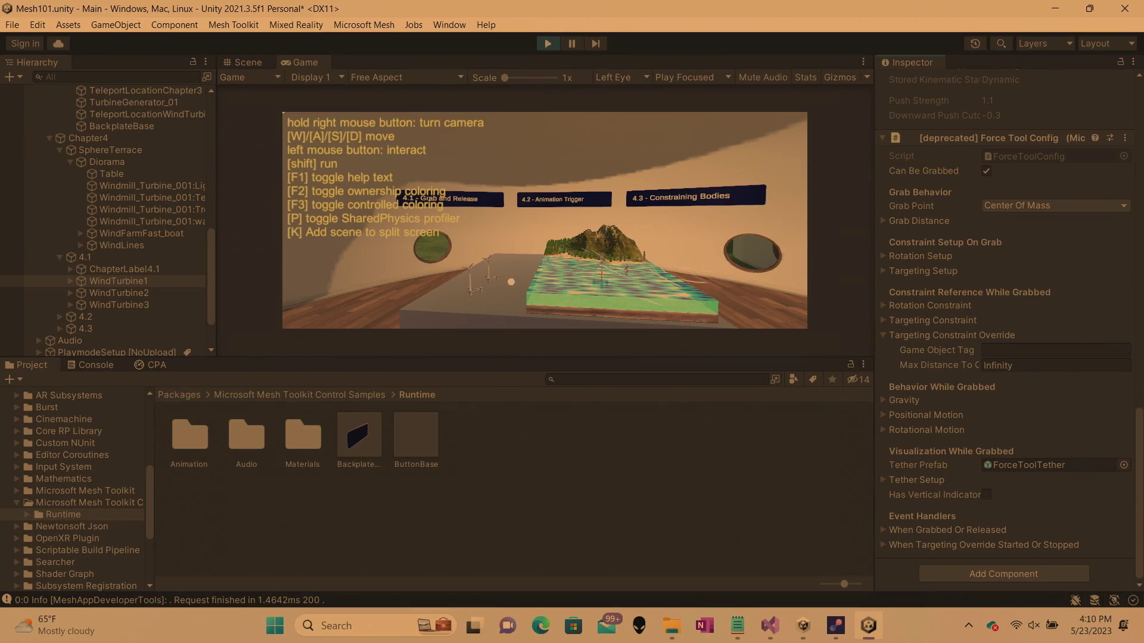
left_click_drag(487, 271, 488, 266)
right_click_drag(489, 265, 544, 218)
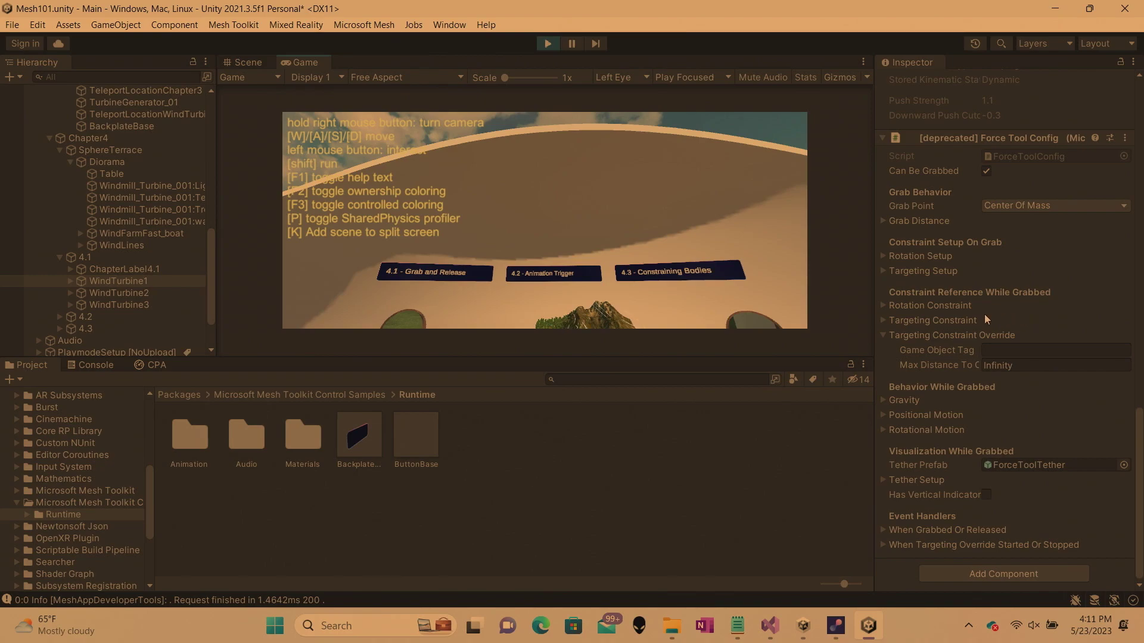
right_click_drag(606, 211, 623, 175)
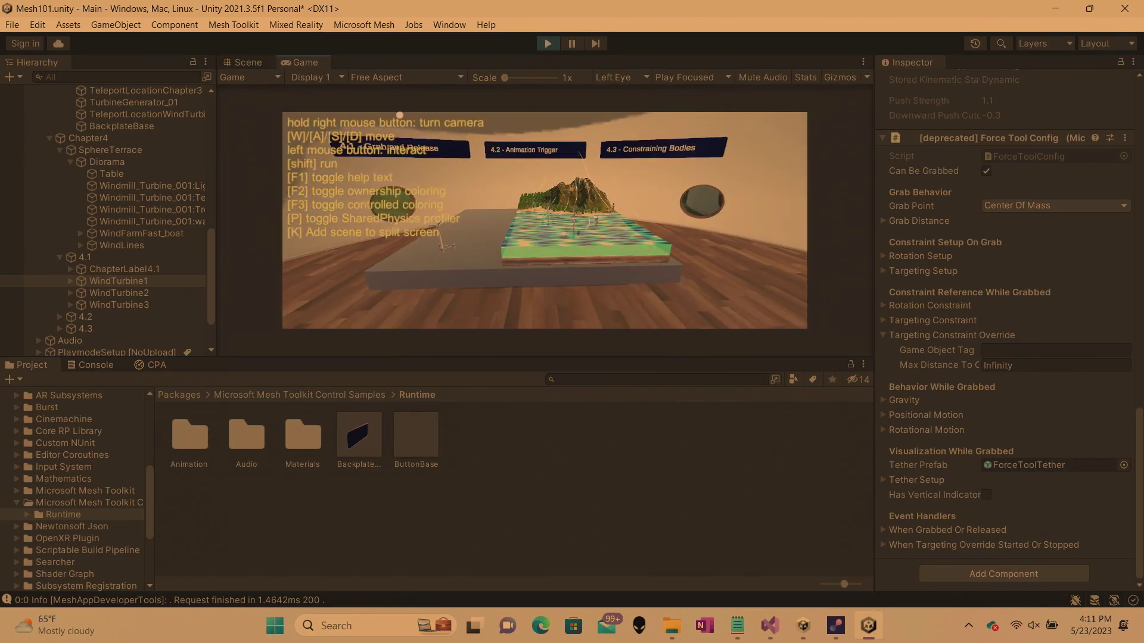
Open the Mesh Templates window from the Mesh Toolkit and sign in with the existing account
left_click(244, 27)
left_click(249, 41)
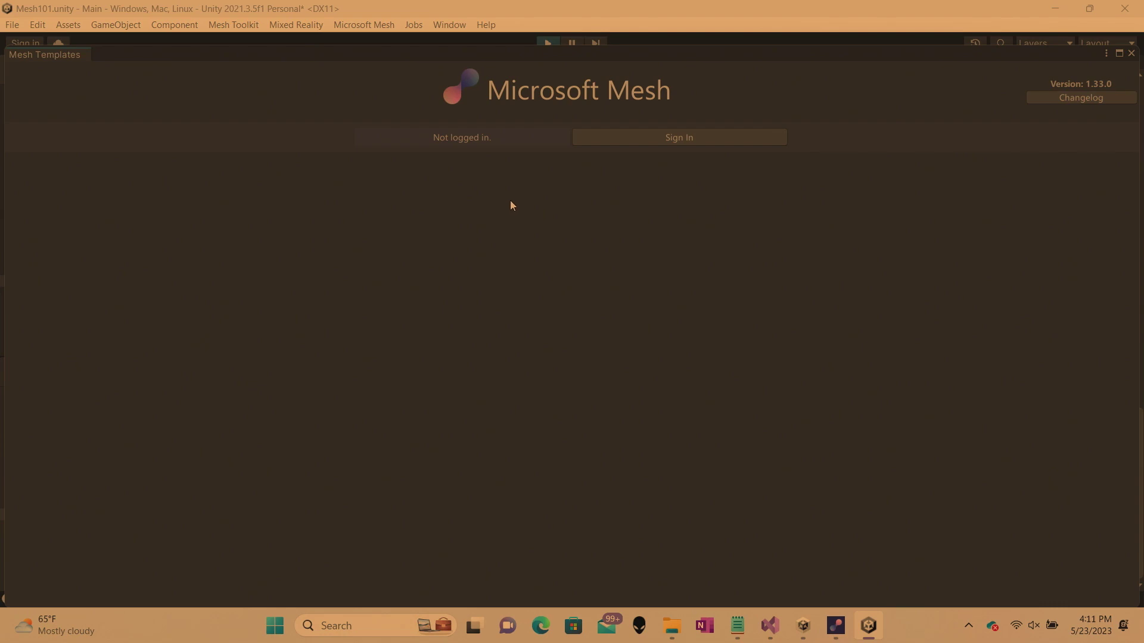
left_click(643, 143)
left_click(677, 478)
left_click_drag(568, 53, 566, 17)
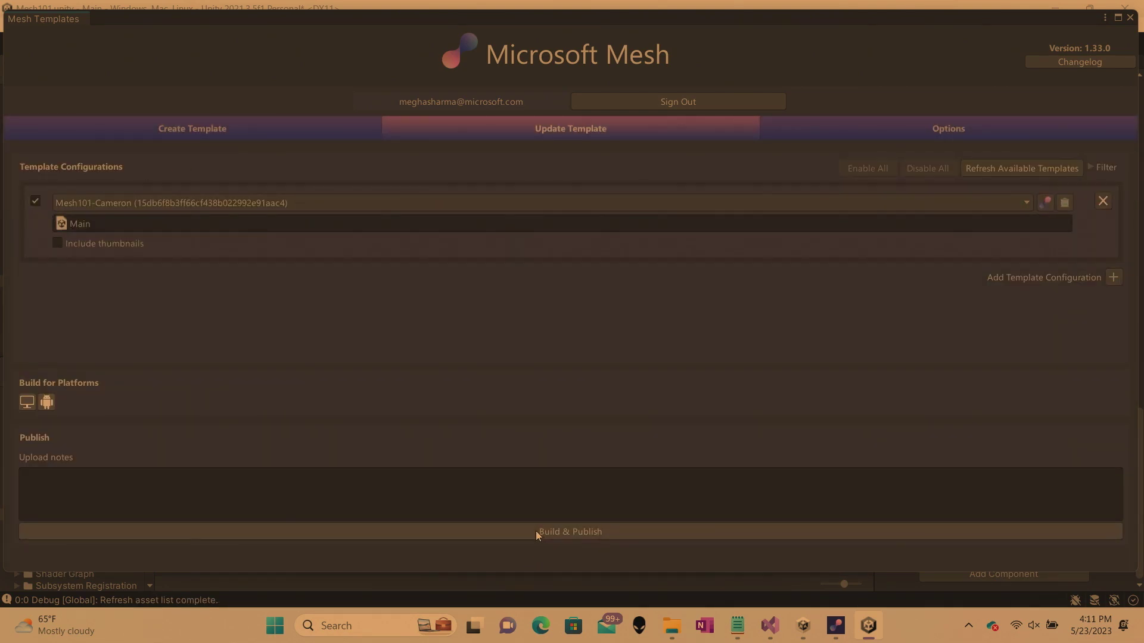
Switch to the Microsoft Mesh app, join the Mesh 101 - Build event and mute the microphone
mouse_move(836, 629)
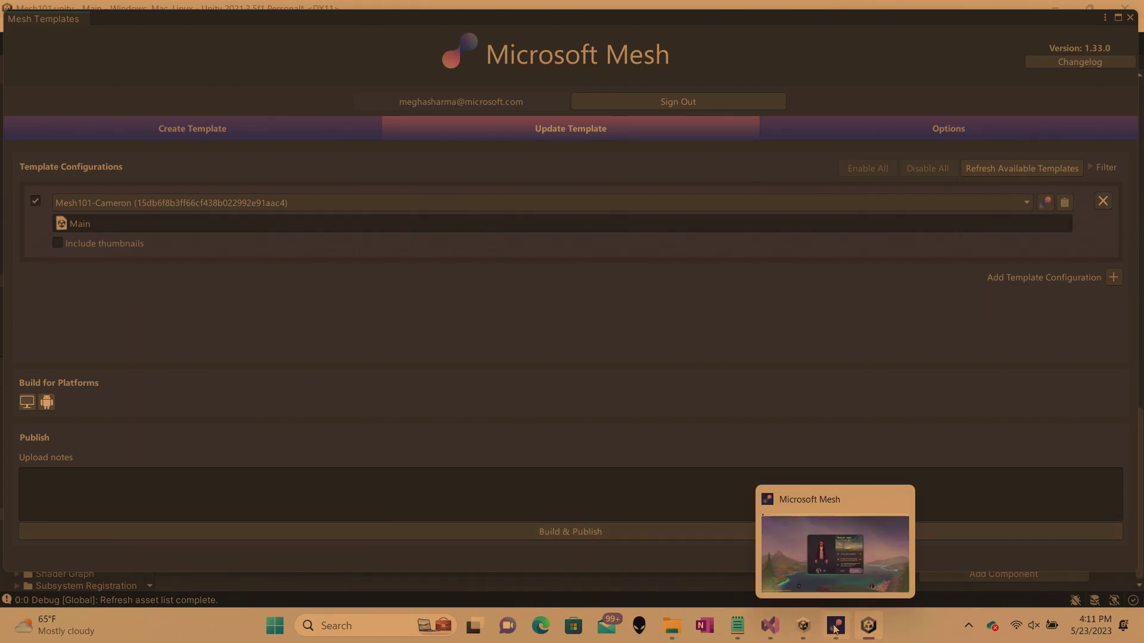
left_click(836, 572)
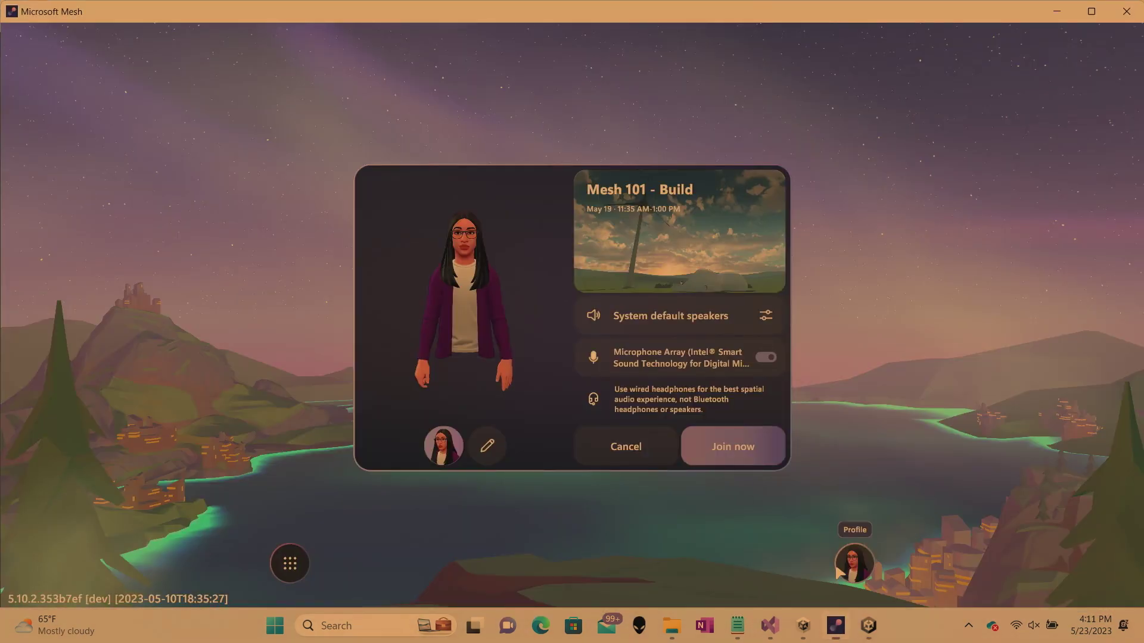
left_click(727, 456)
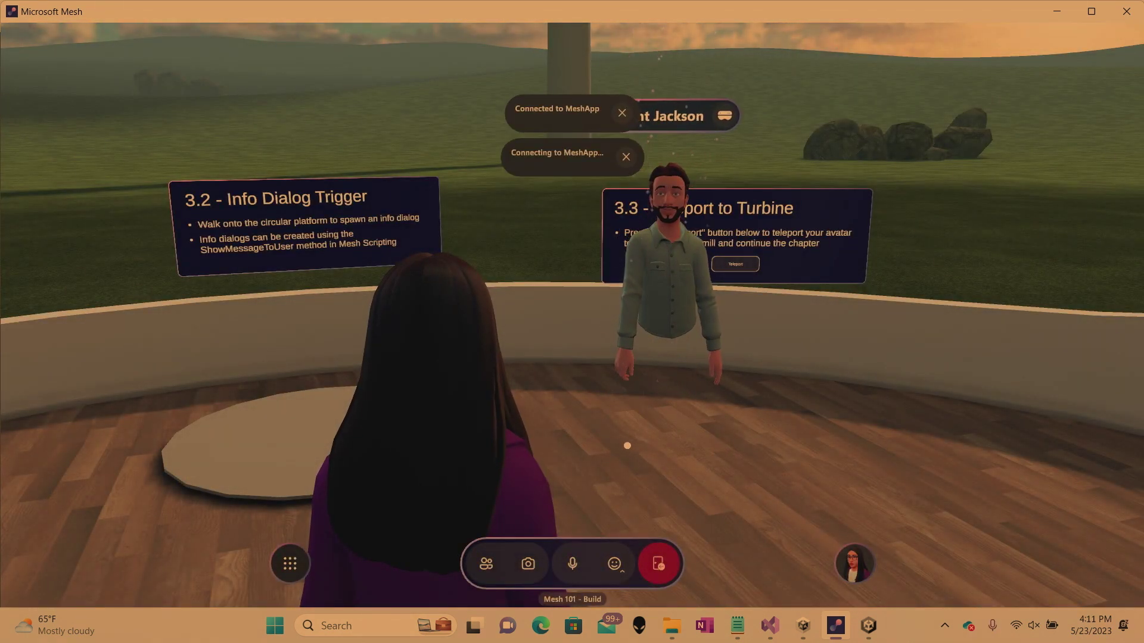
left_click_drag(625, 444, 693, 331)
key("Left")
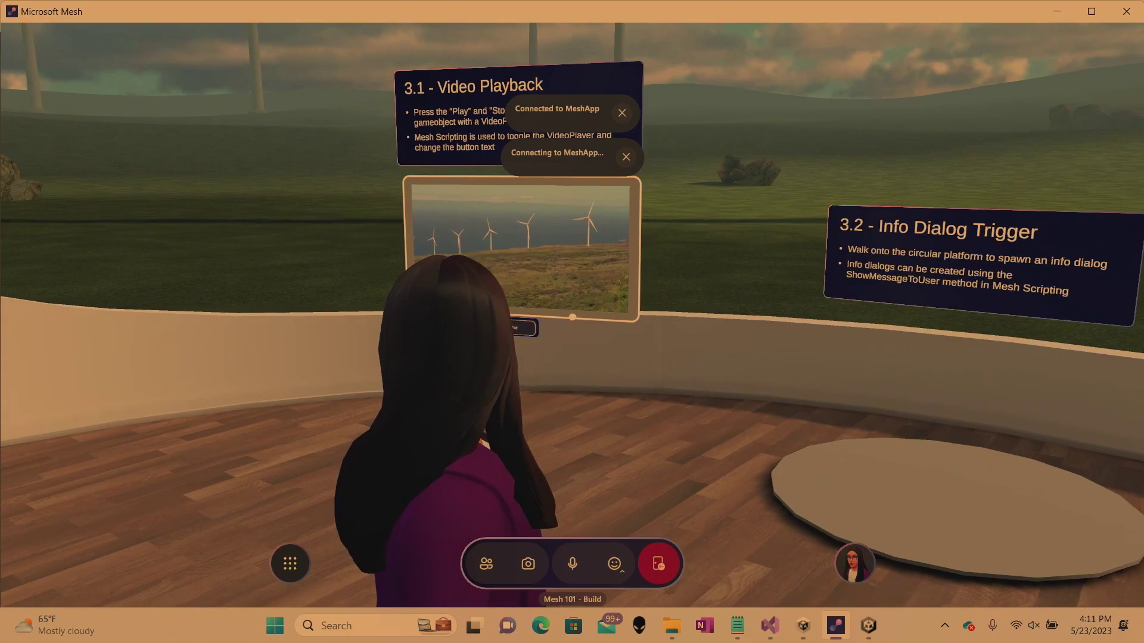
left_click(572, 564)
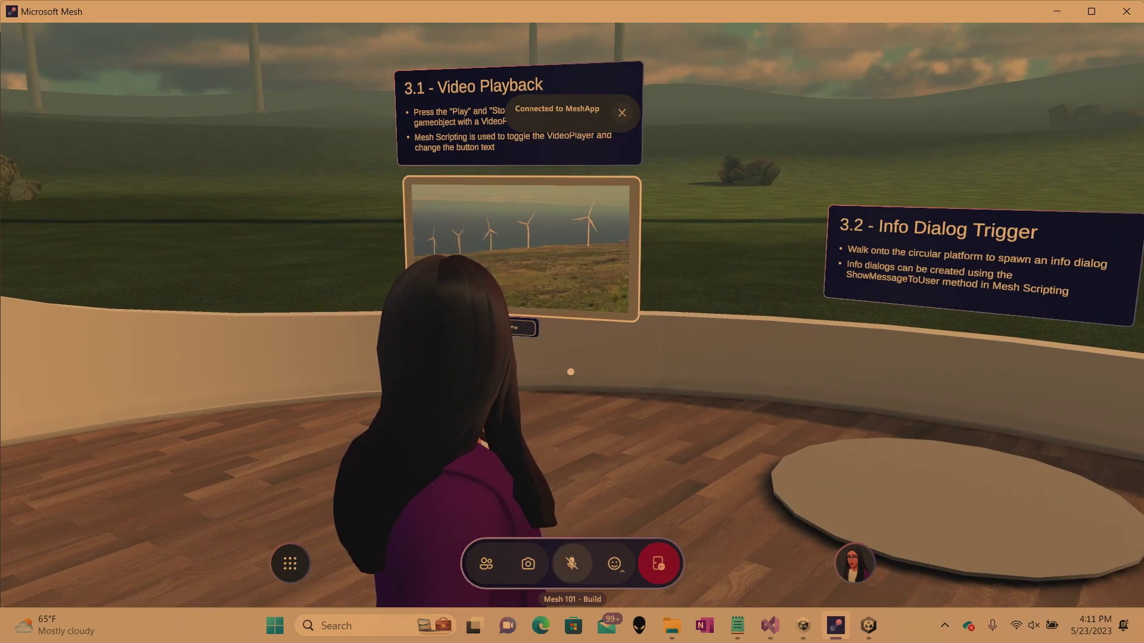
Play the video at station 3.1 - Video Playback and send the clapping reaction
key("Left")
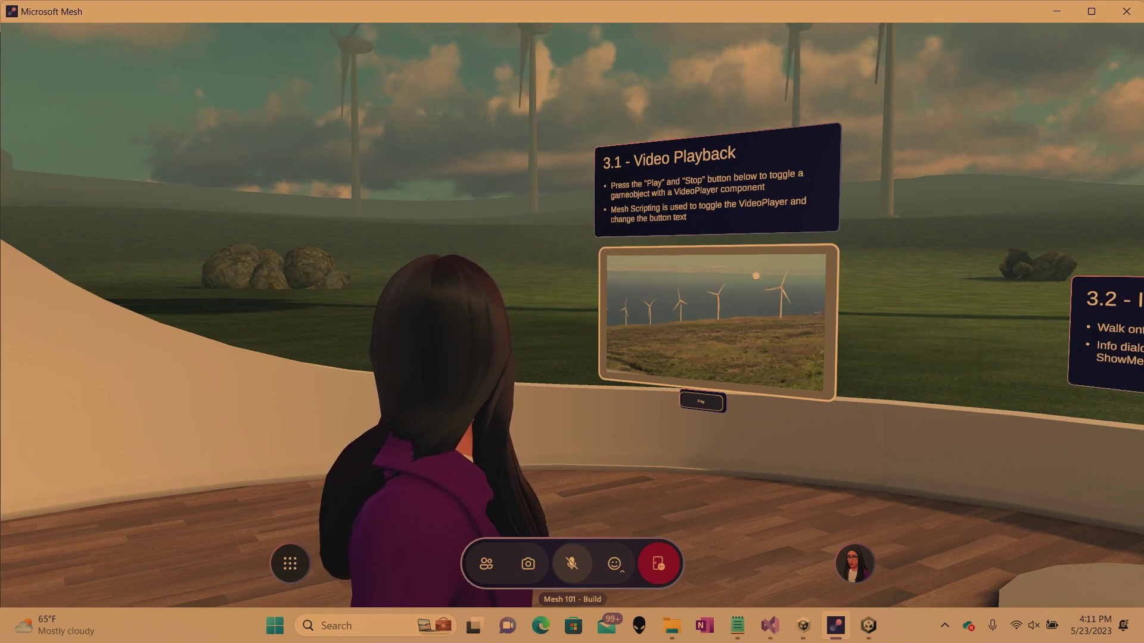
key("Right")
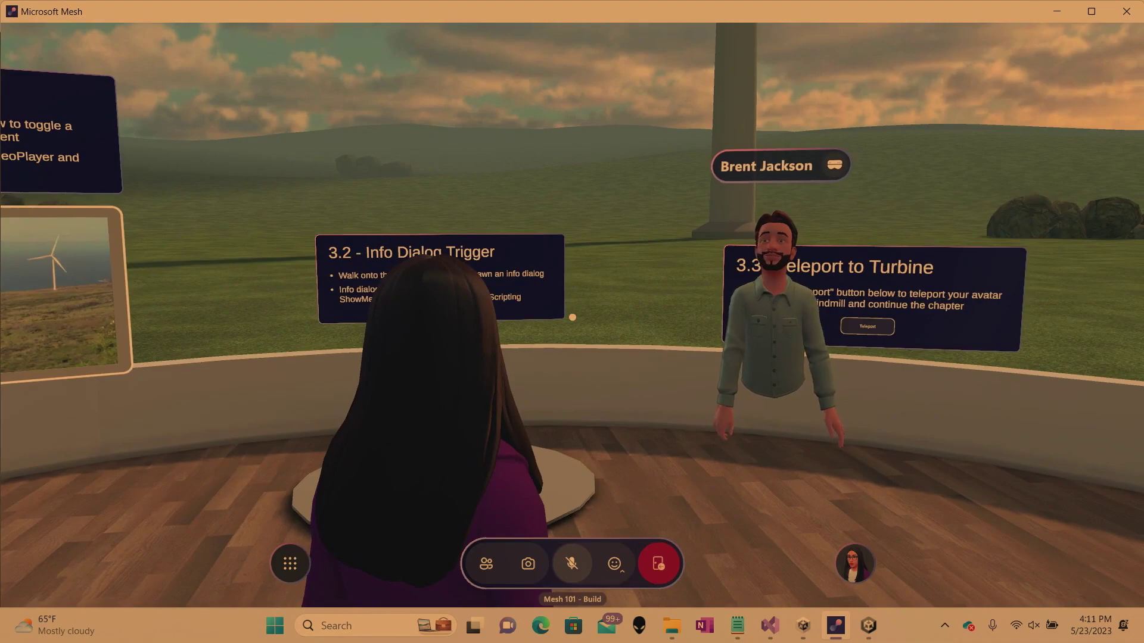
key("Left")
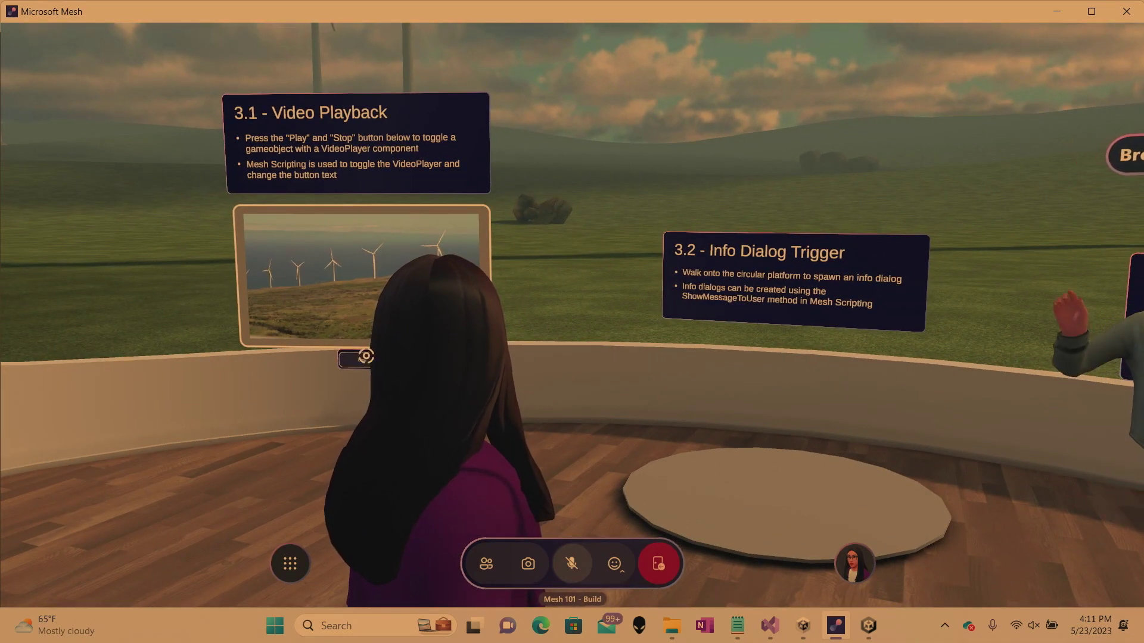
left_click(357, 359)
key("Right")
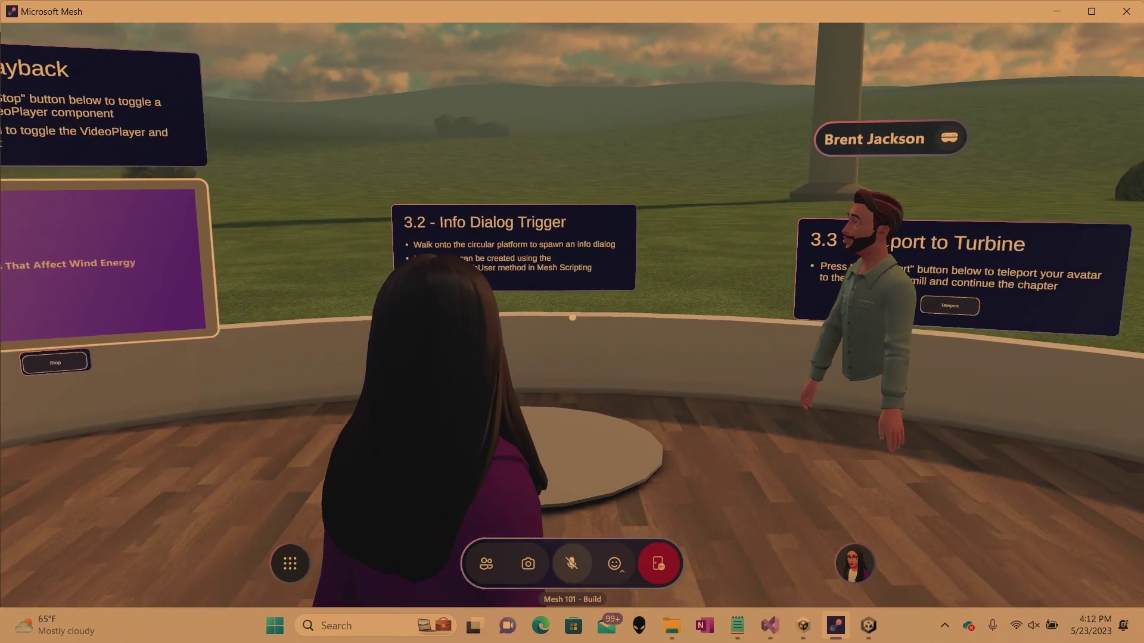
left_click(614, 564)
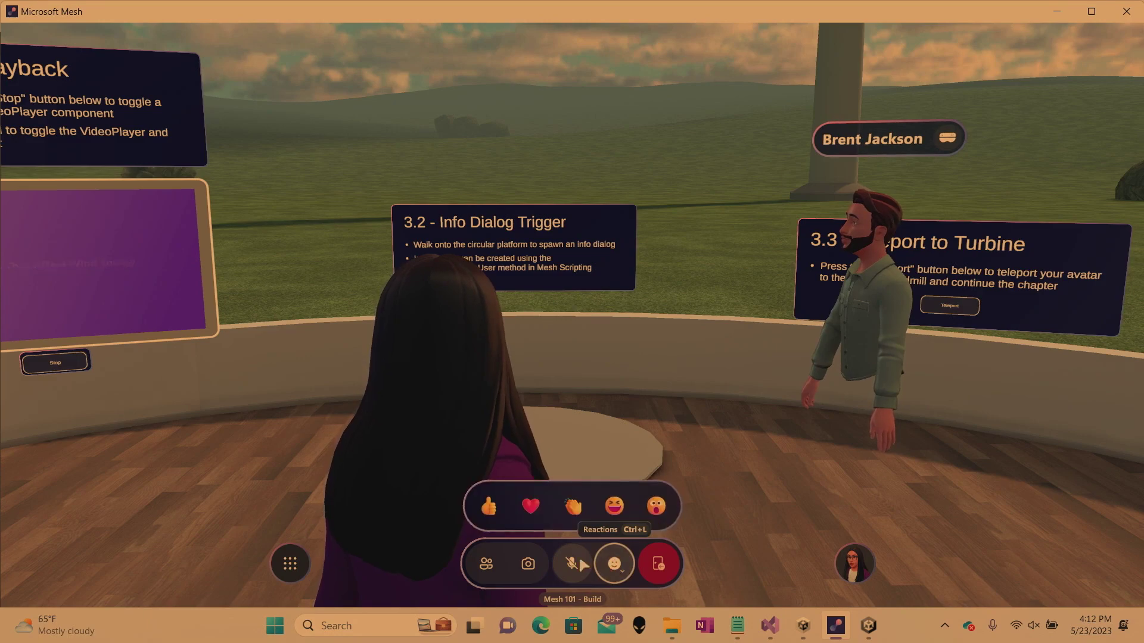
left_click(573, 505)
Walk the avatar onto the circular platform at station 3.2 - Info Dialog Trigger and dismiss the info dialog it spawns
left_click_drag(408, 322, 572, 316)
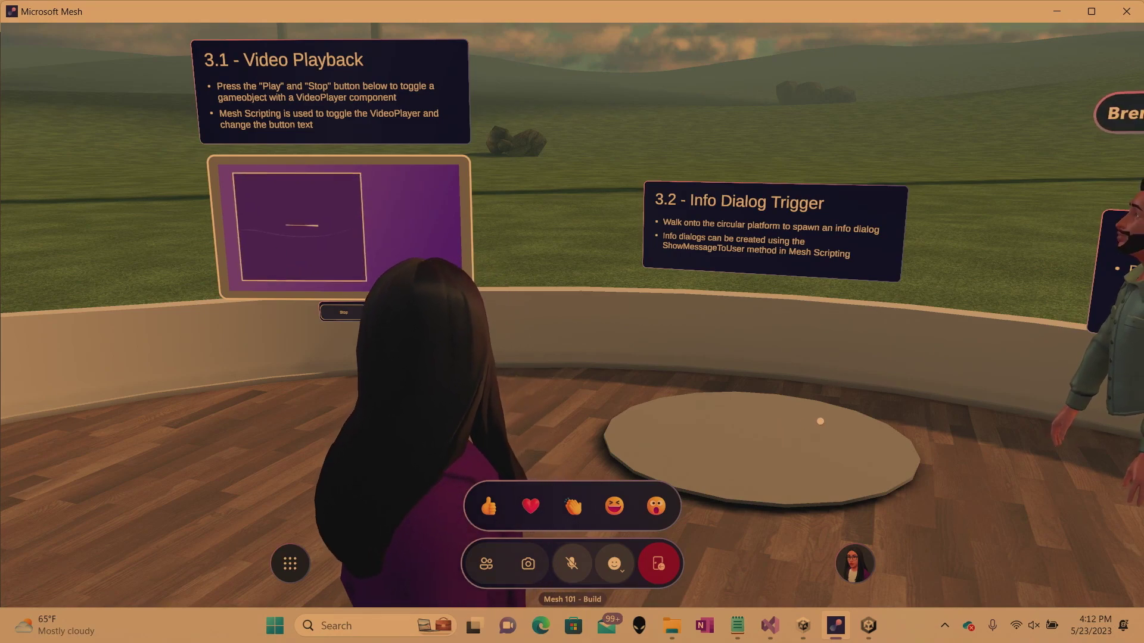
key("Up")
key("Up")
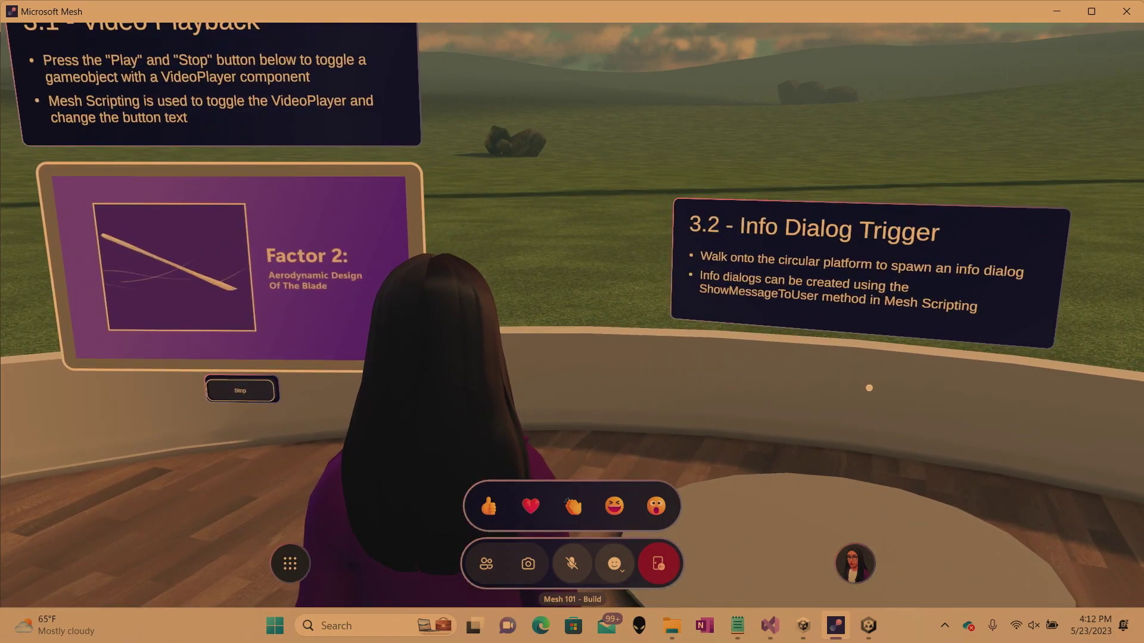
key("Right")
key("Up")
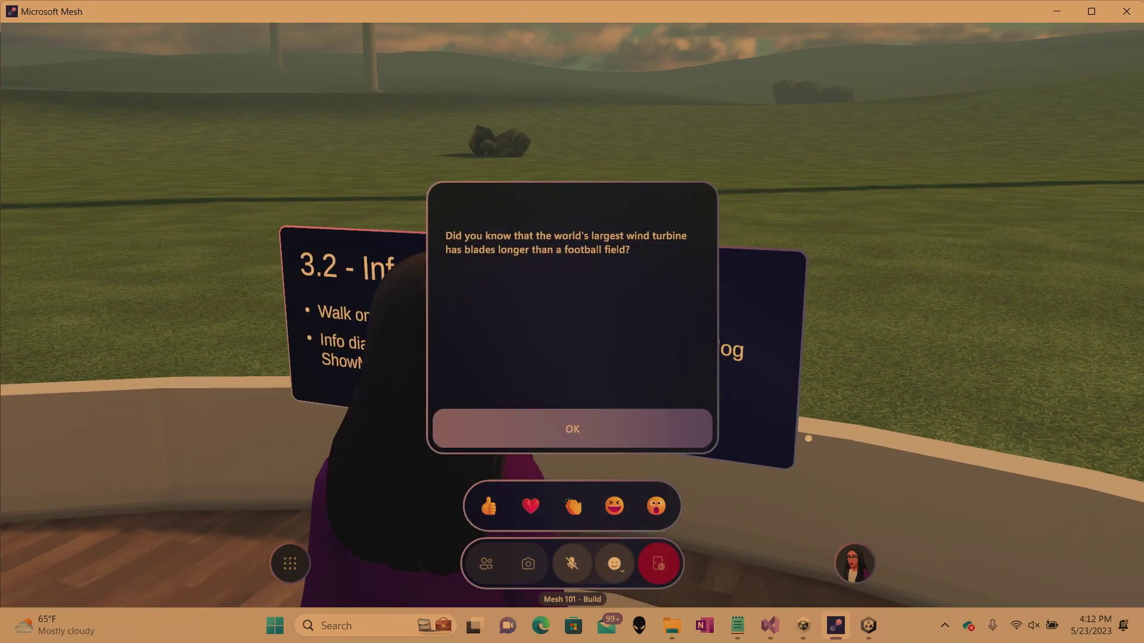
left_click(643, 426)
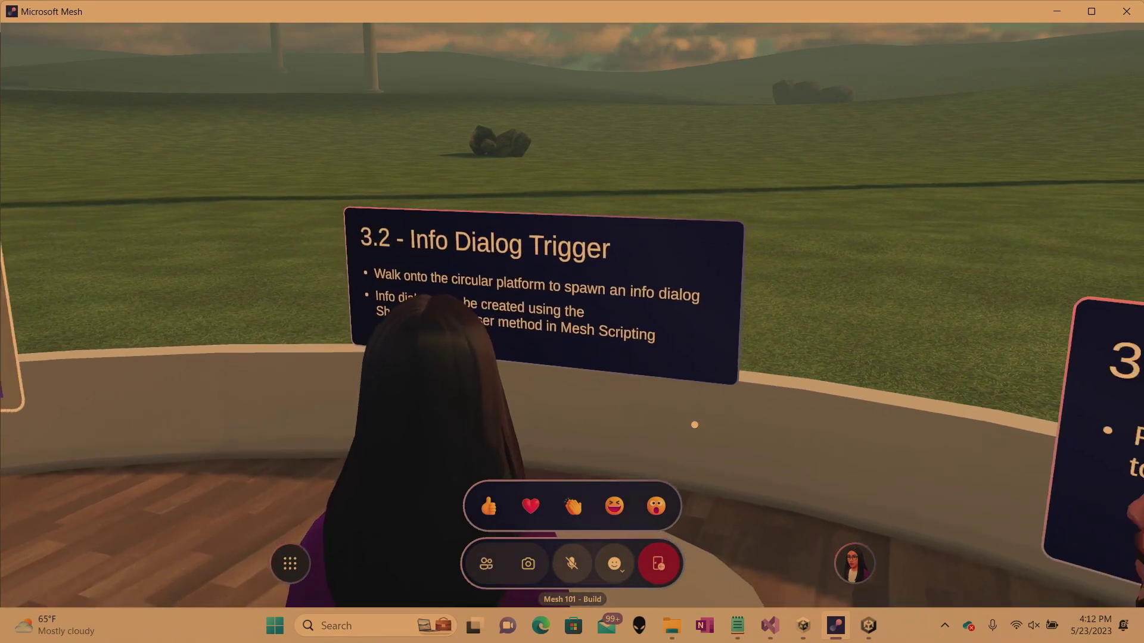
Move the avatar to station 3.3 - Teleport to Turbine and teleport to the top of the windmill
key("Down")
key("Right")
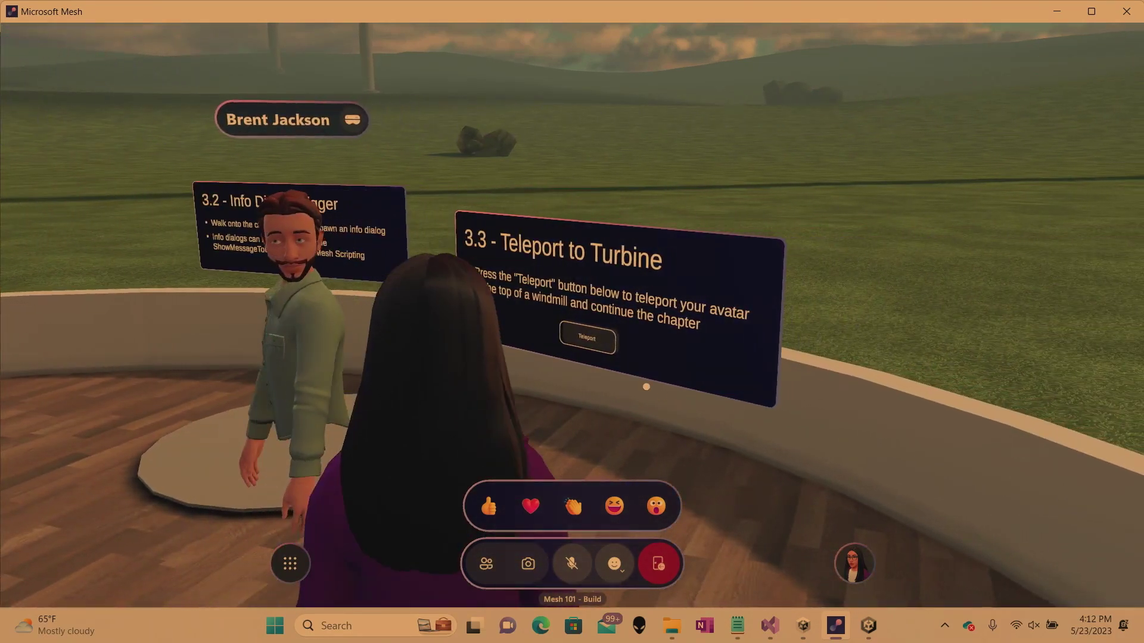
key("Right")
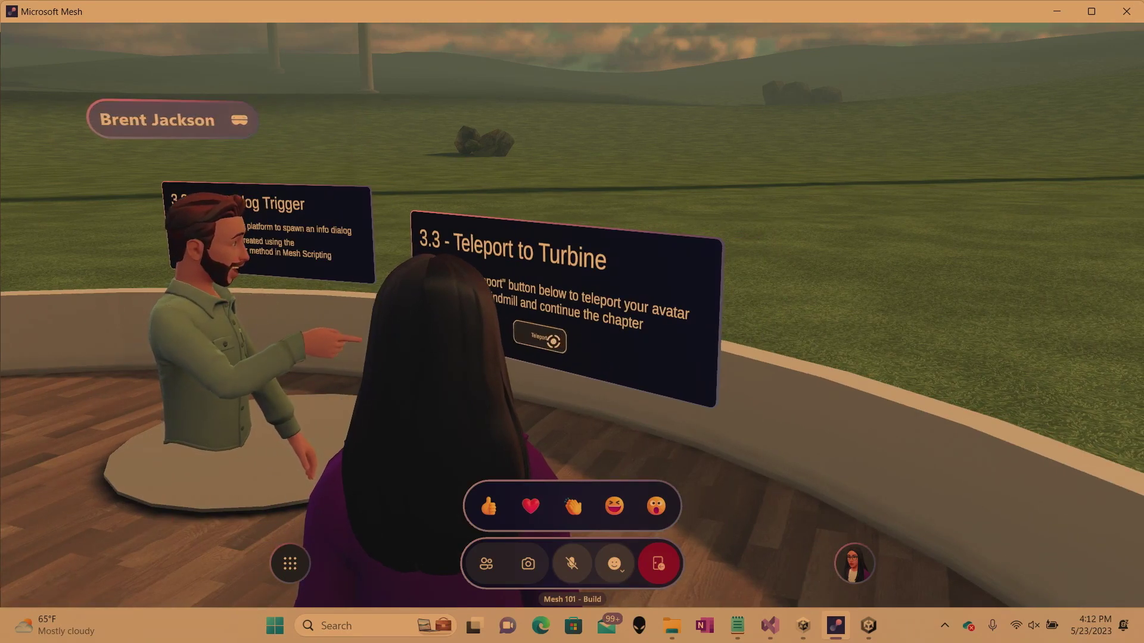
left_click(552, 340)
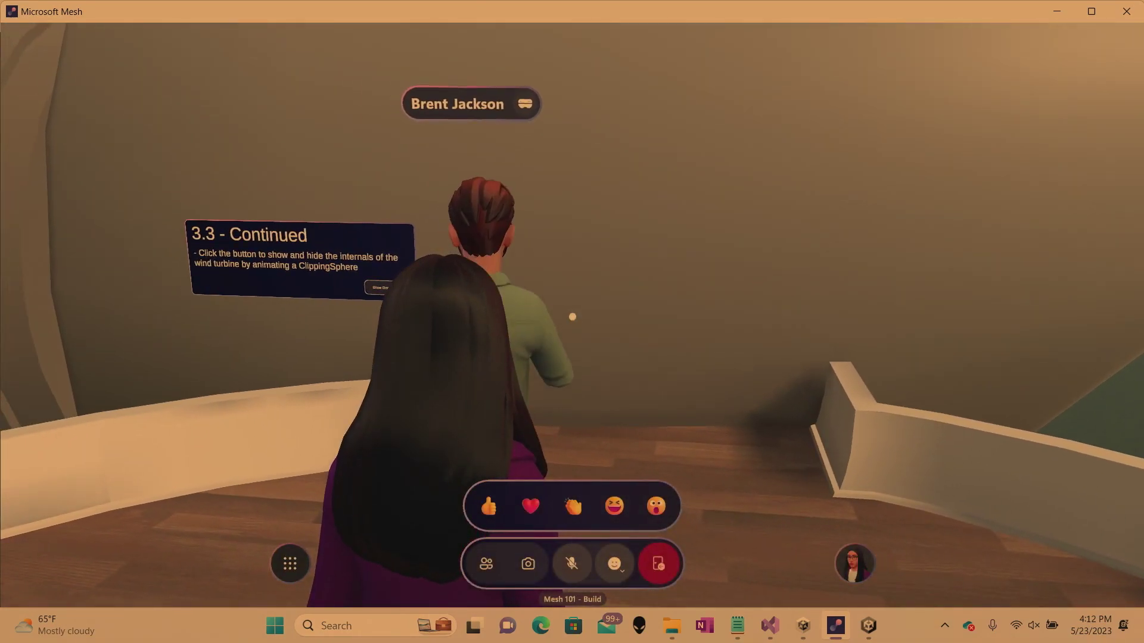
Approach the 3.3 - Continued sign and examine the generator inside the wind turbine
key("Up")
key("Left")
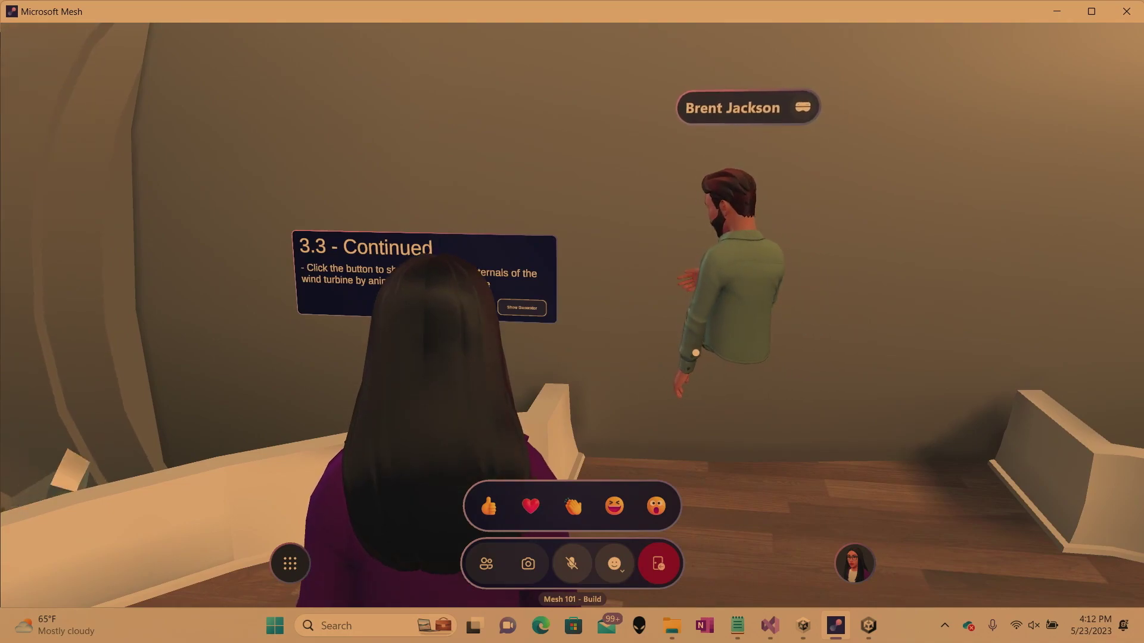
key("Right")
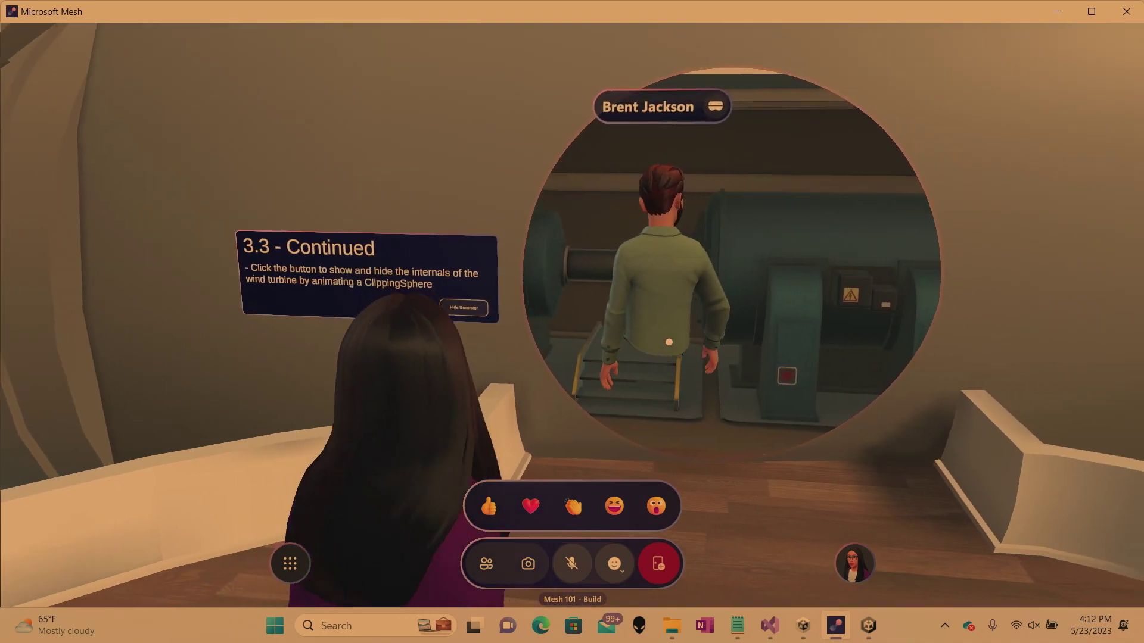
key("Right")
key("Up")
key("Right")
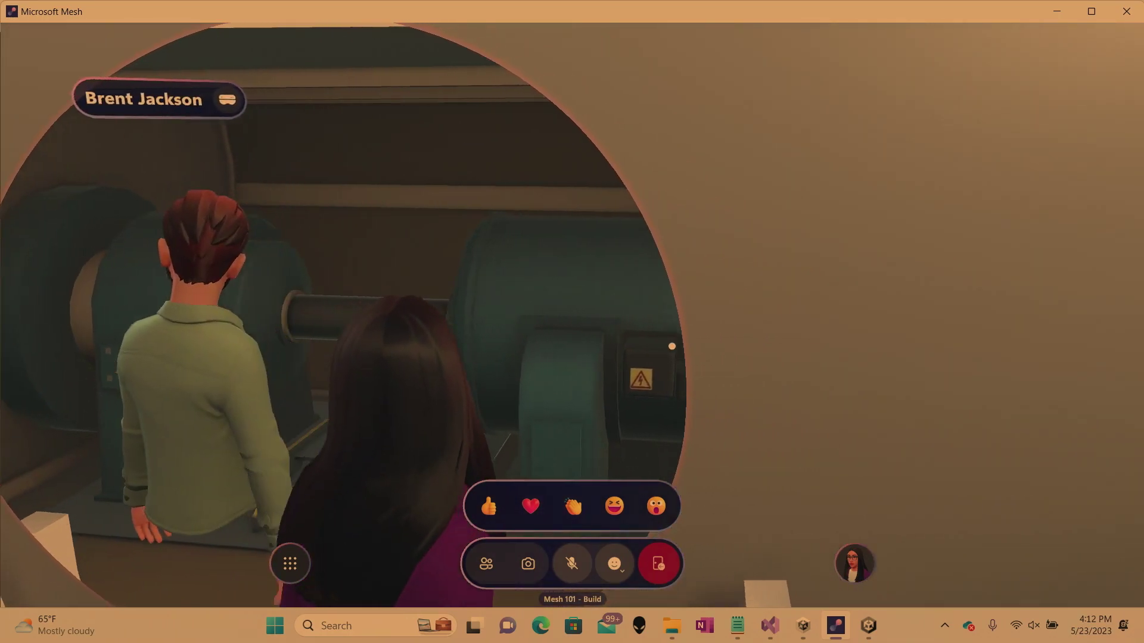
key("Right")
key("Left")
key("Up")
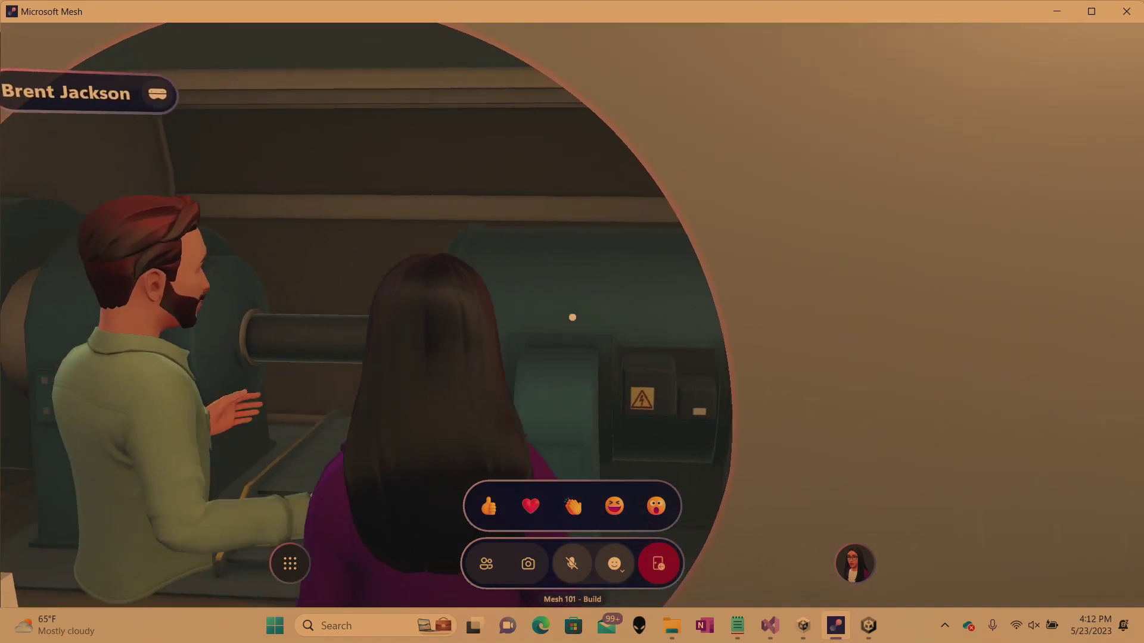
key("Left")
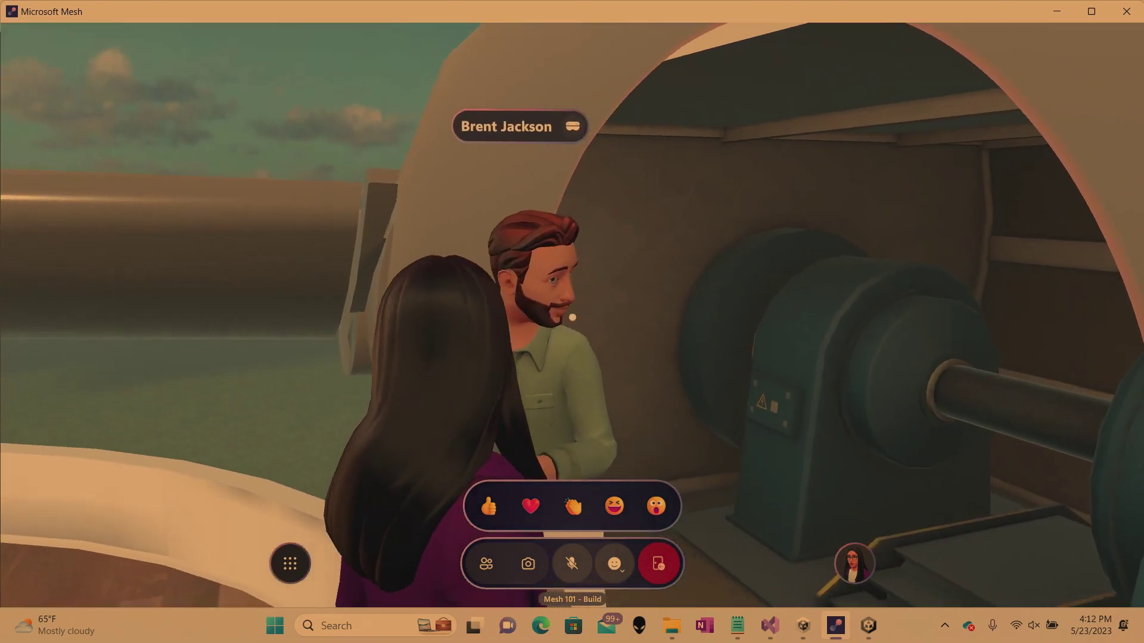
Walk to the other 3.3 - Continued sign across the platform and teleport to chapter 4
key("Left")
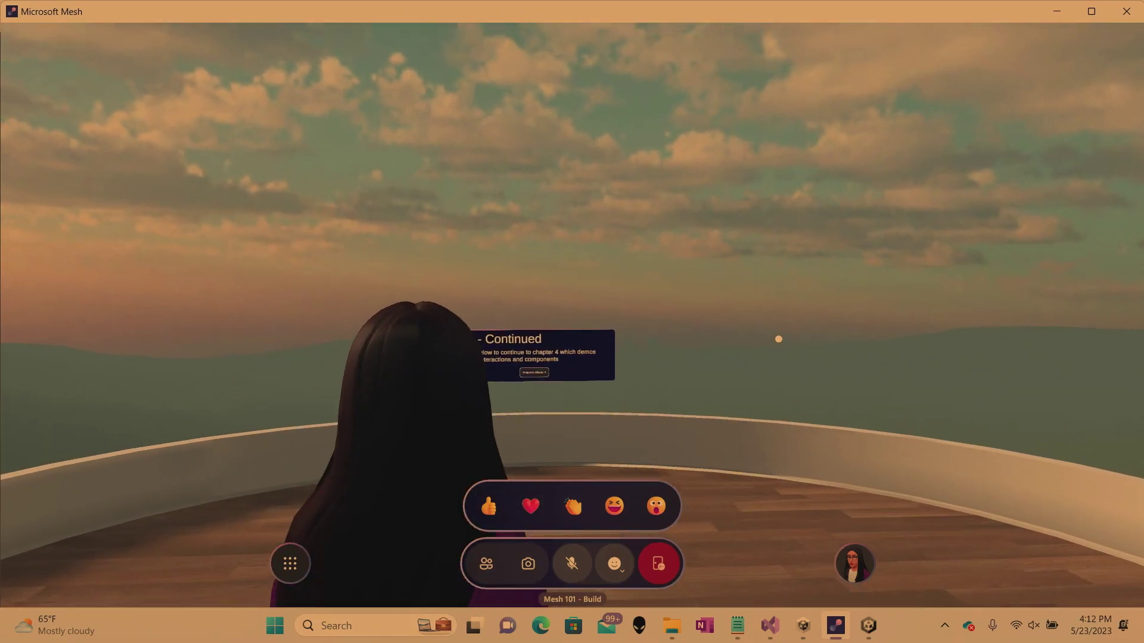
key("Left")
key("Up")
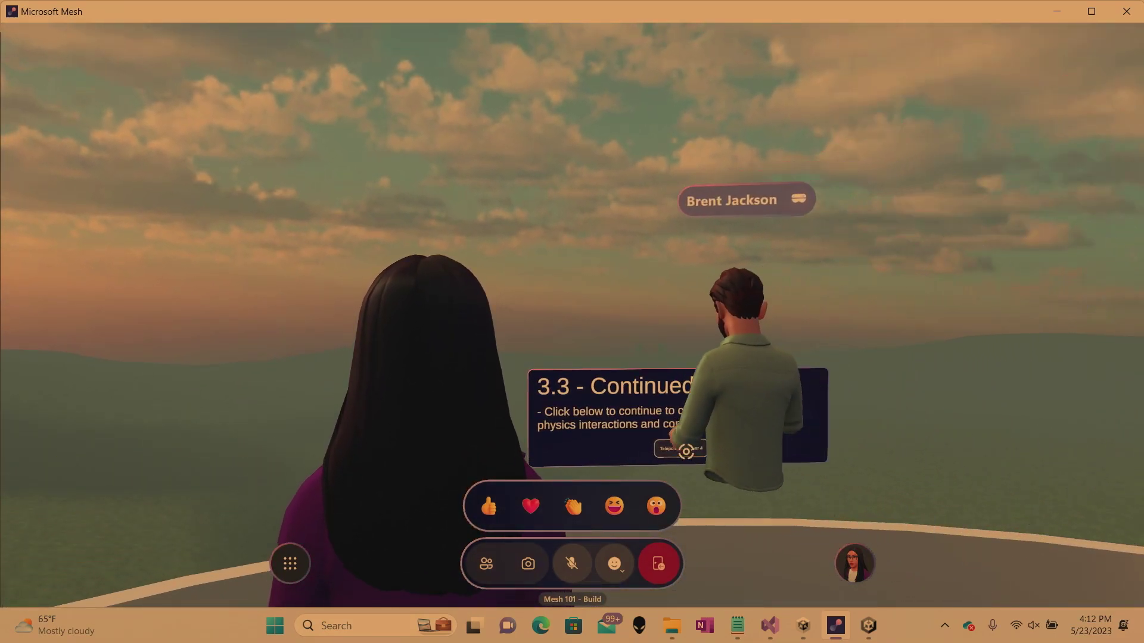
left_click(673, 437)
Position the avatar in front of the chapter 4 turbine table and send the heart reaction
key("Right")
key("a")
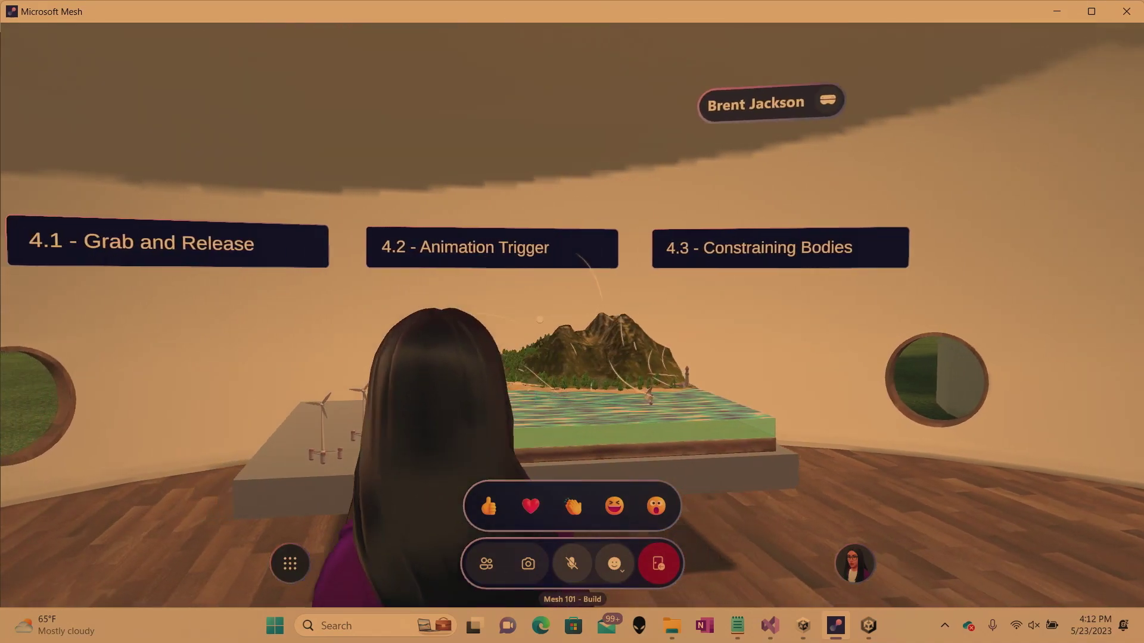
key("Right")
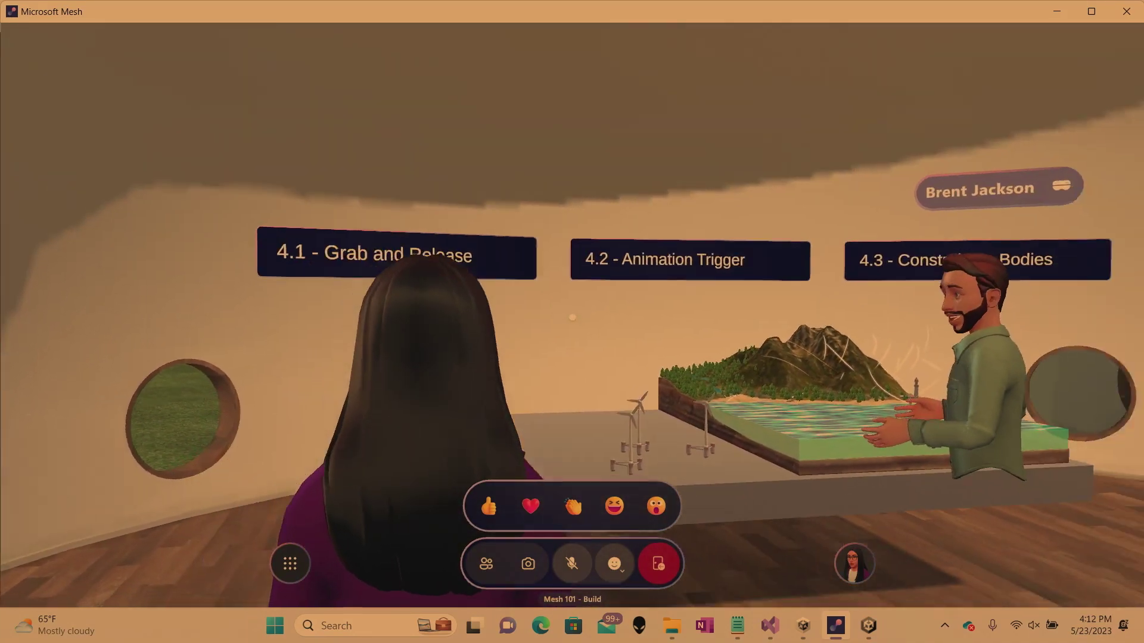
left_click(530, 506)
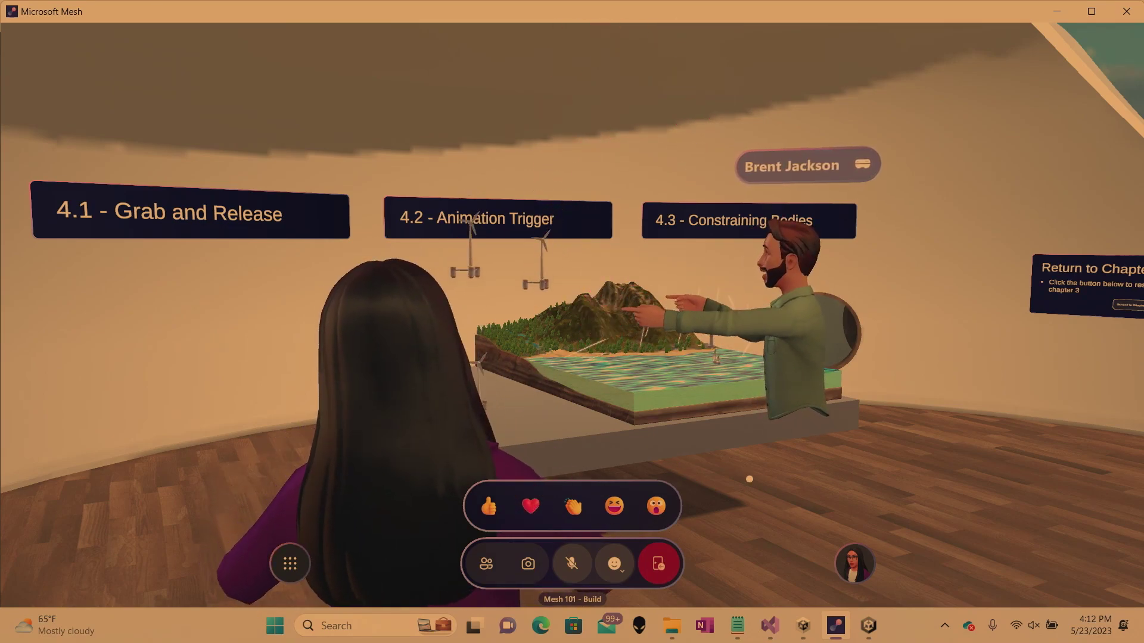
Look around the chapter 4 room, covering the terrain table, the station signs and the wind turbines outside
key("Left")
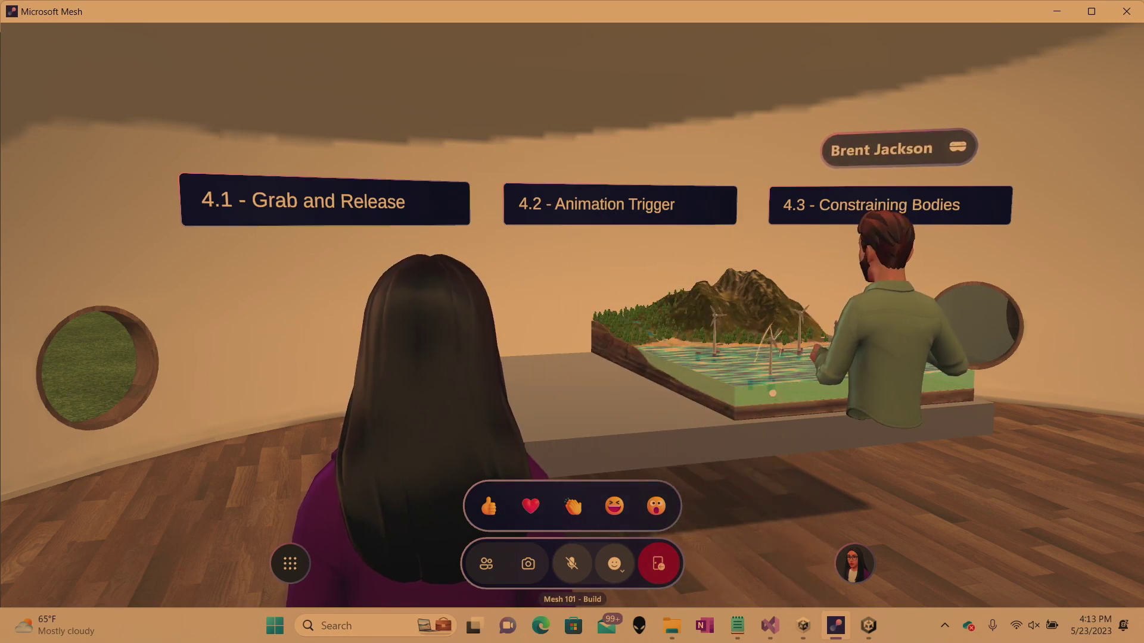
key("s")
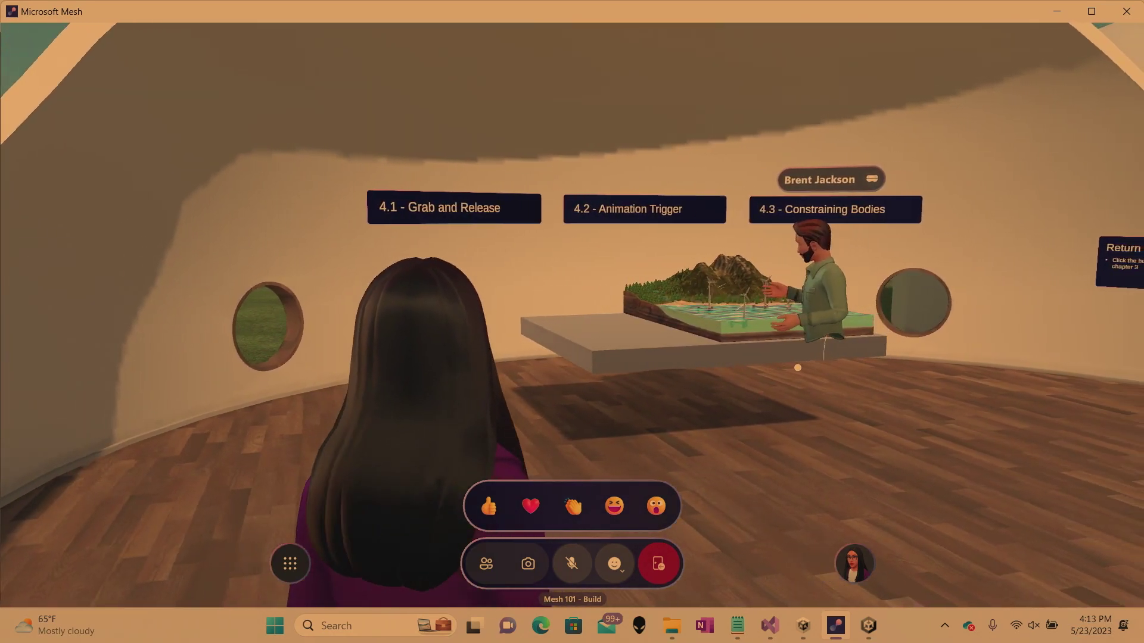
key("w")
left_click_drag(784, 338, 573, 317)
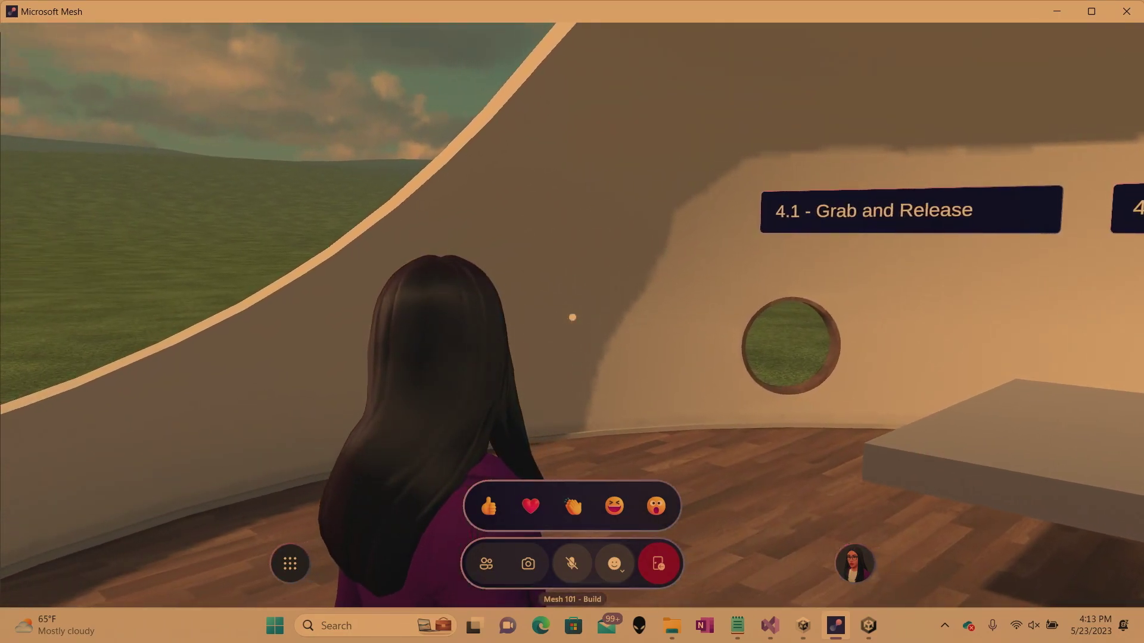
key("q")
left_click_drag(610, 301, 571, 317)
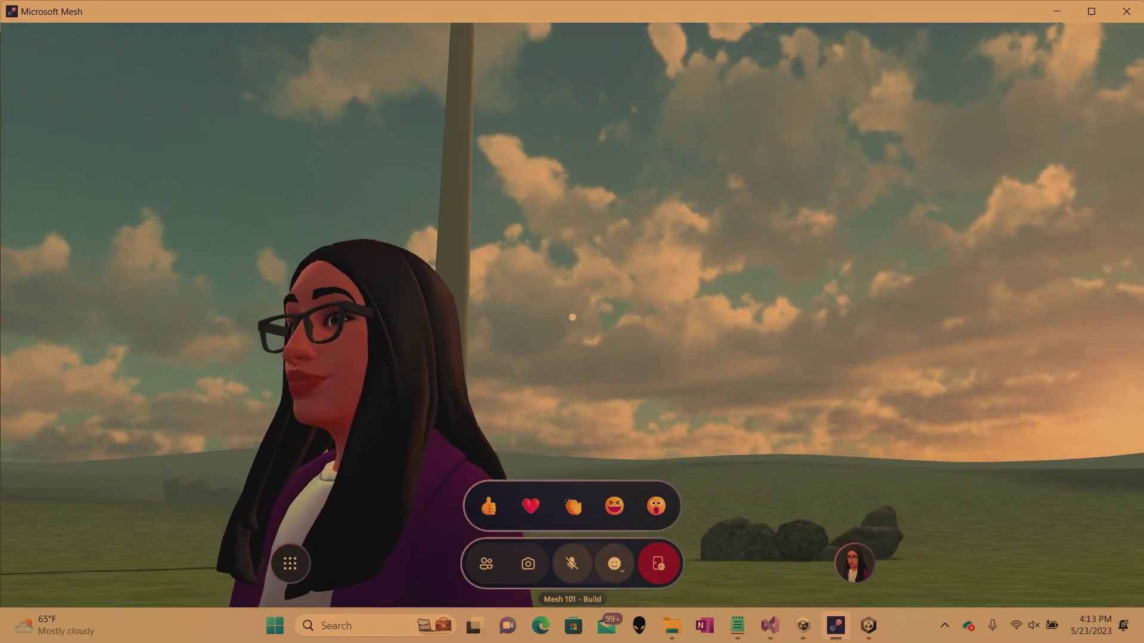
key("q")
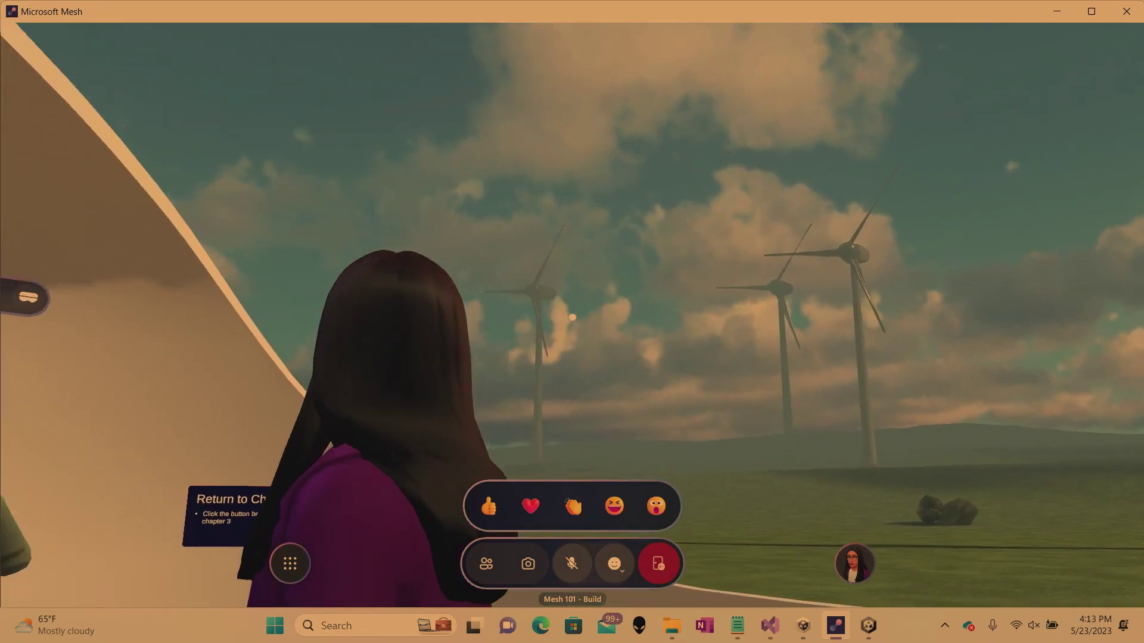
key("q")
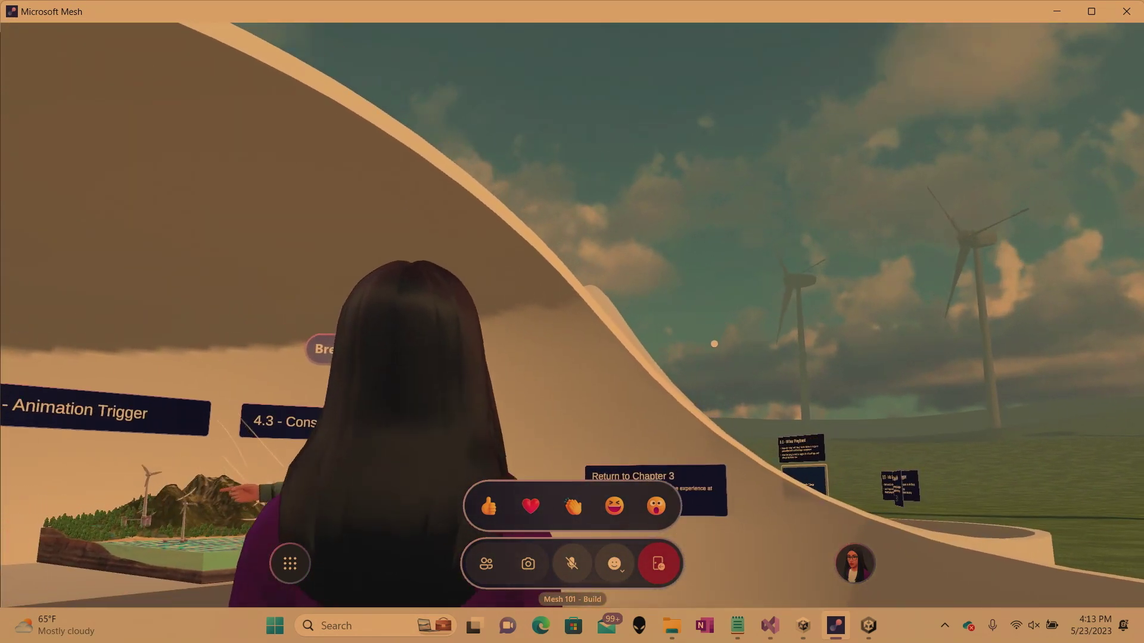
key("q")
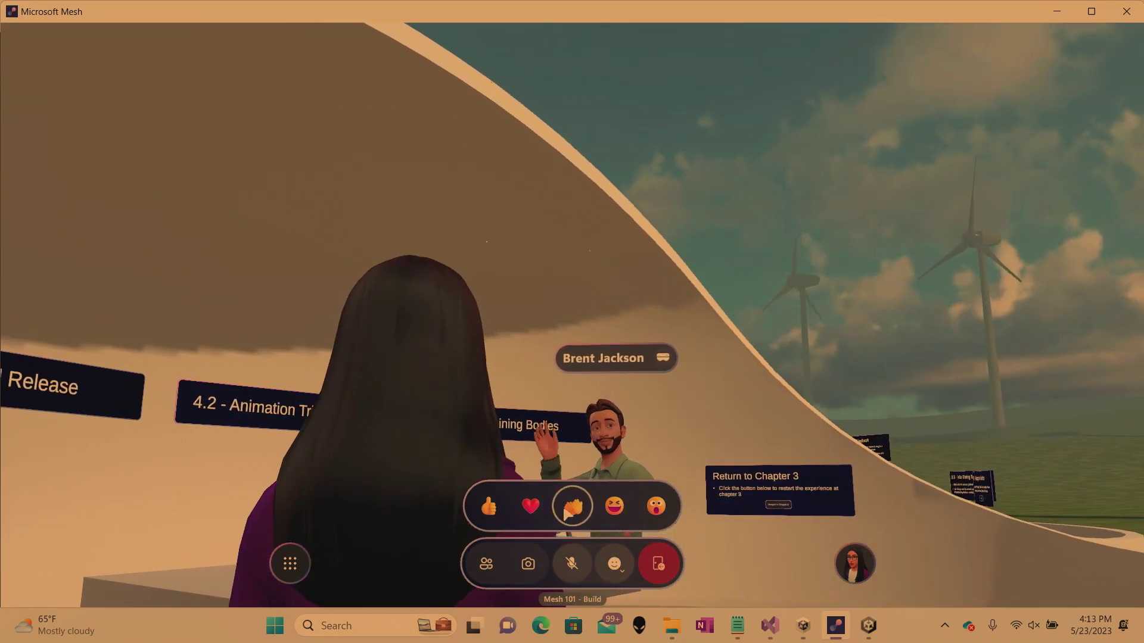
Hide the reaction choices and move the avatar closer to the terrain model on the table
left_click(614, 564)
right_click_drag(571, 317, 616, 381)
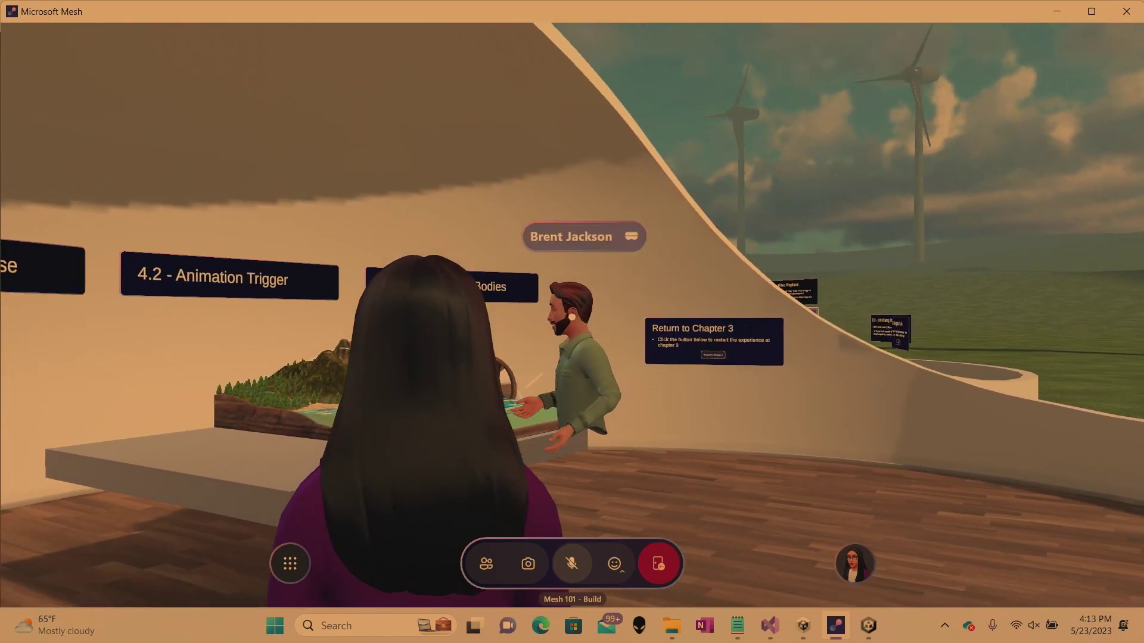
key("a")
key("w")
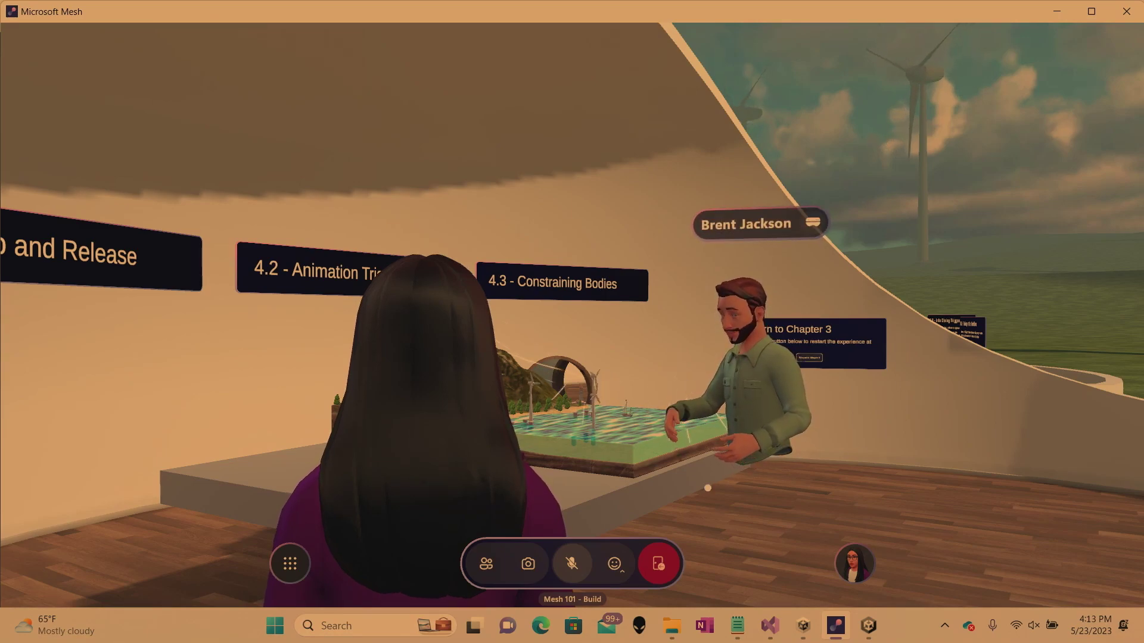
Show the reaction choices again, move up beside the terrain model to view its turbines, and send the heart reaction
left_click(613, 563)
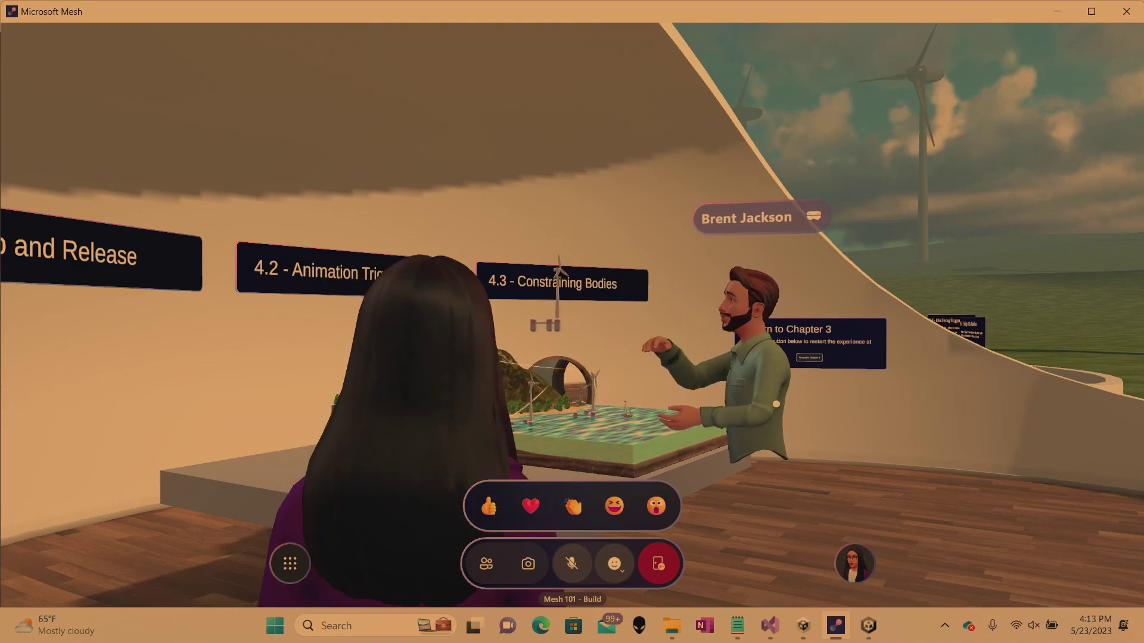
left_click_drag(776, 404, 572, 317)
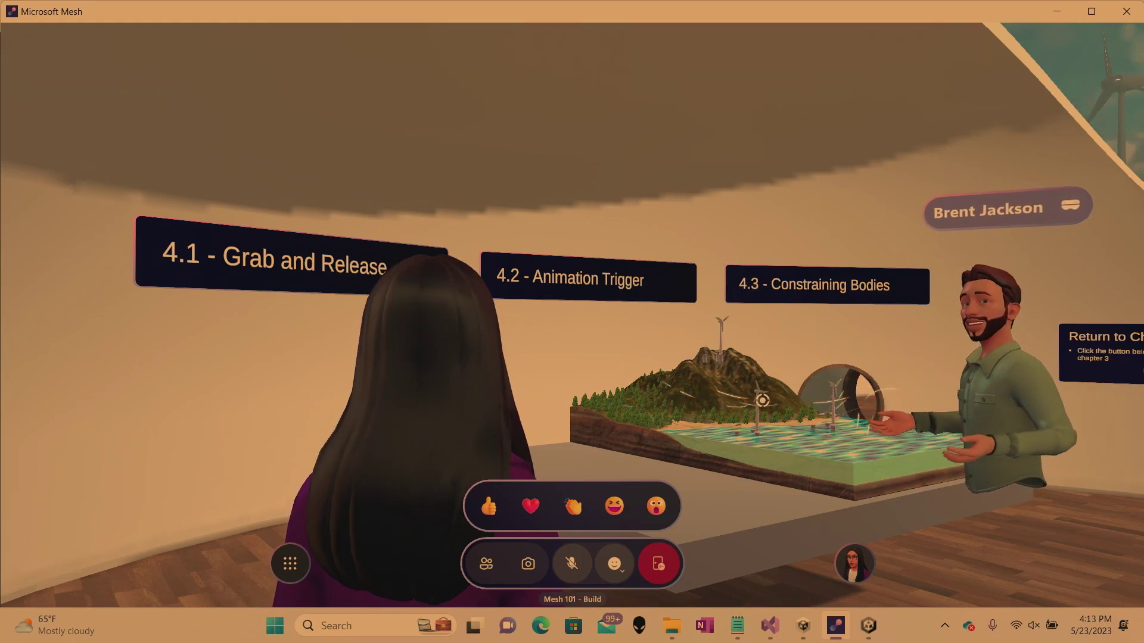
left_click_drag(758, 391, 573, 317)
key("Right")
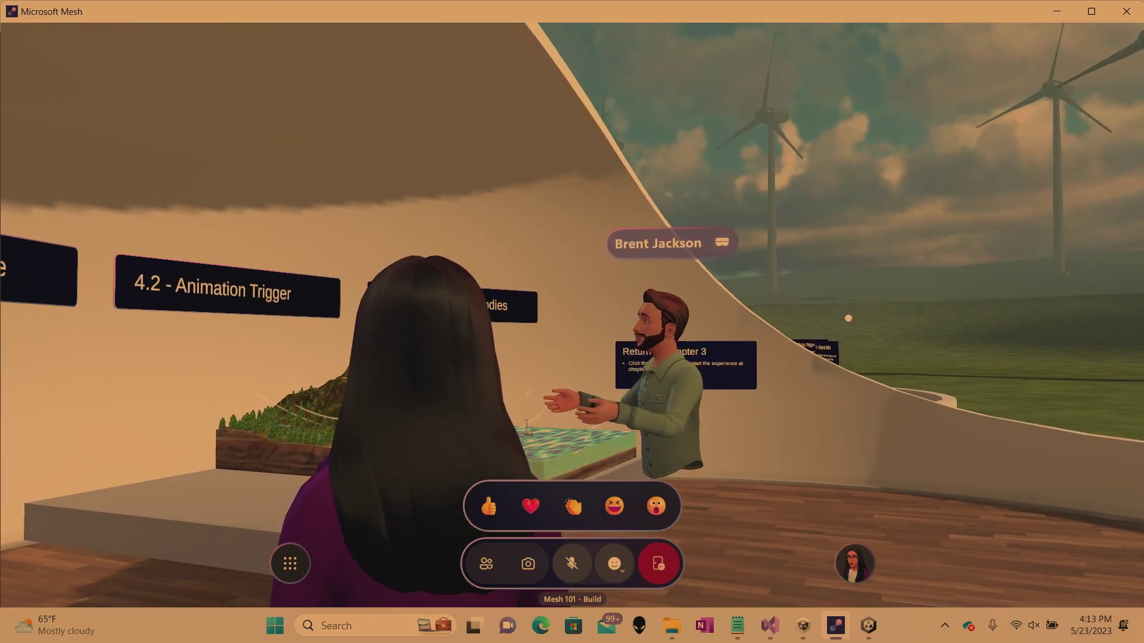
left_click_drag(843, 319, 572, 316)
key("a")
key("w")
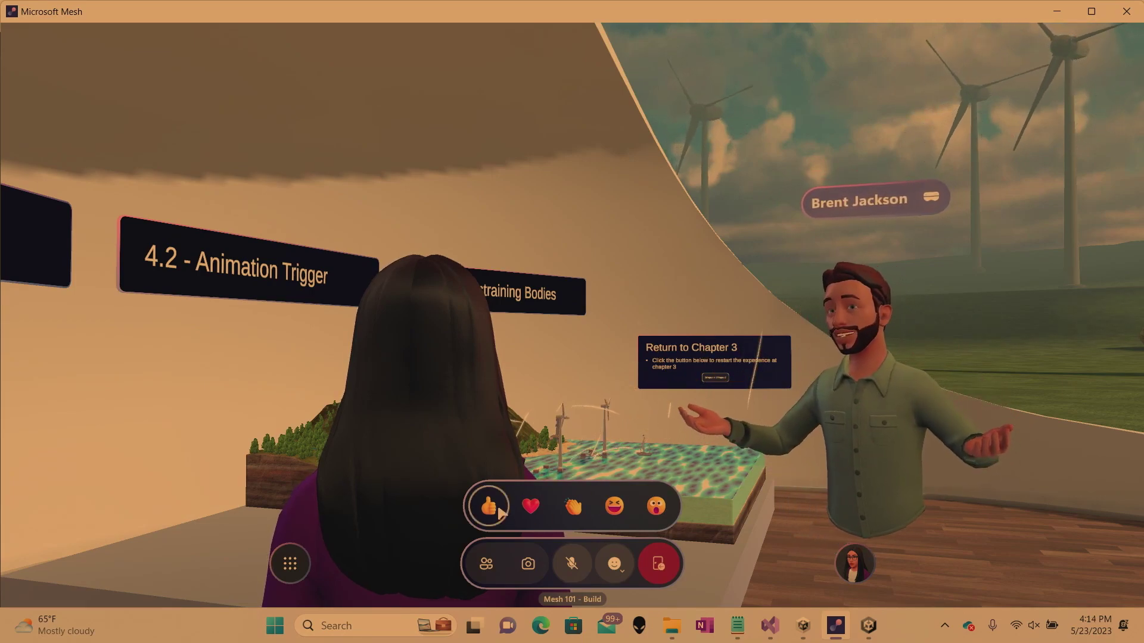
left_click(524, 511)
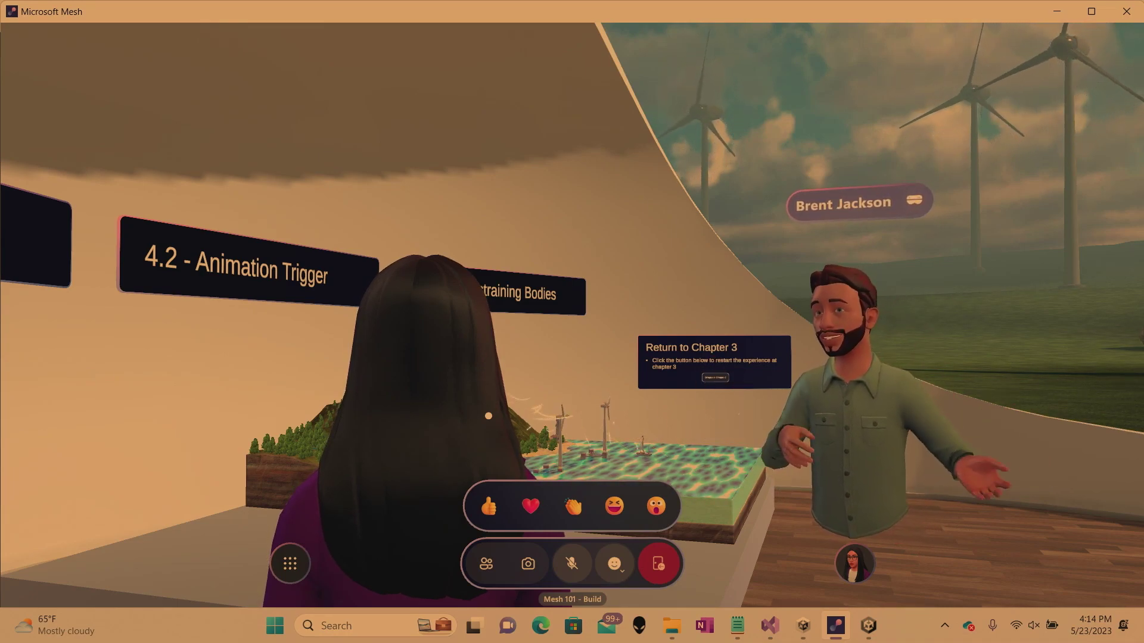
Send the surprised and heart reactions to the other participant and turn to face them beside the terrain model
left_click_drag(488, 415, 572, 318)
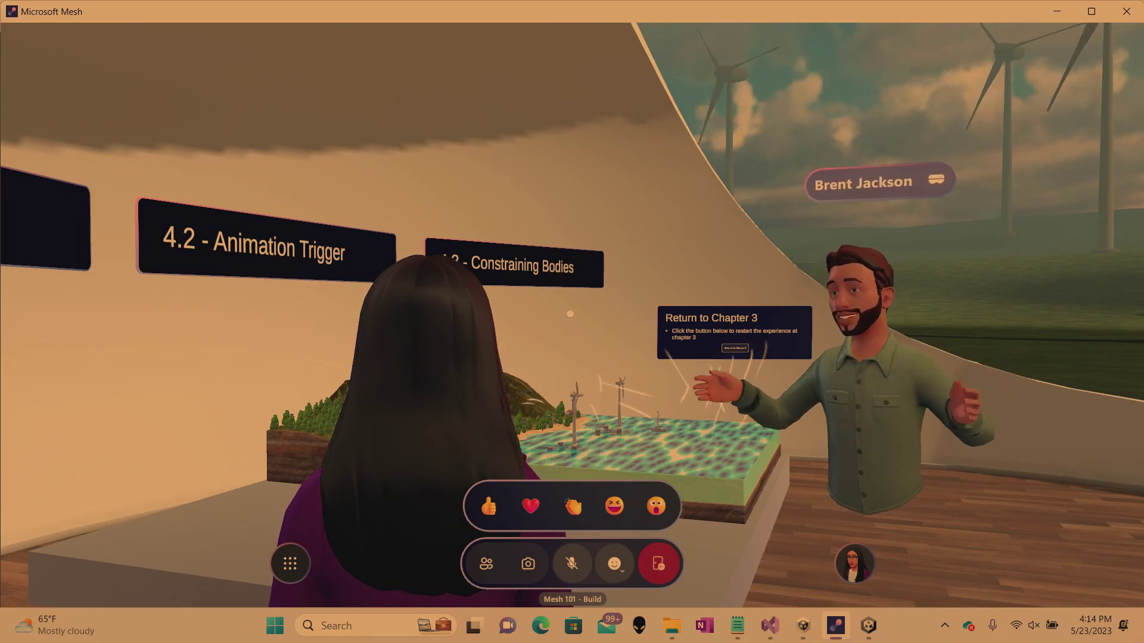
left_click(653, 513)
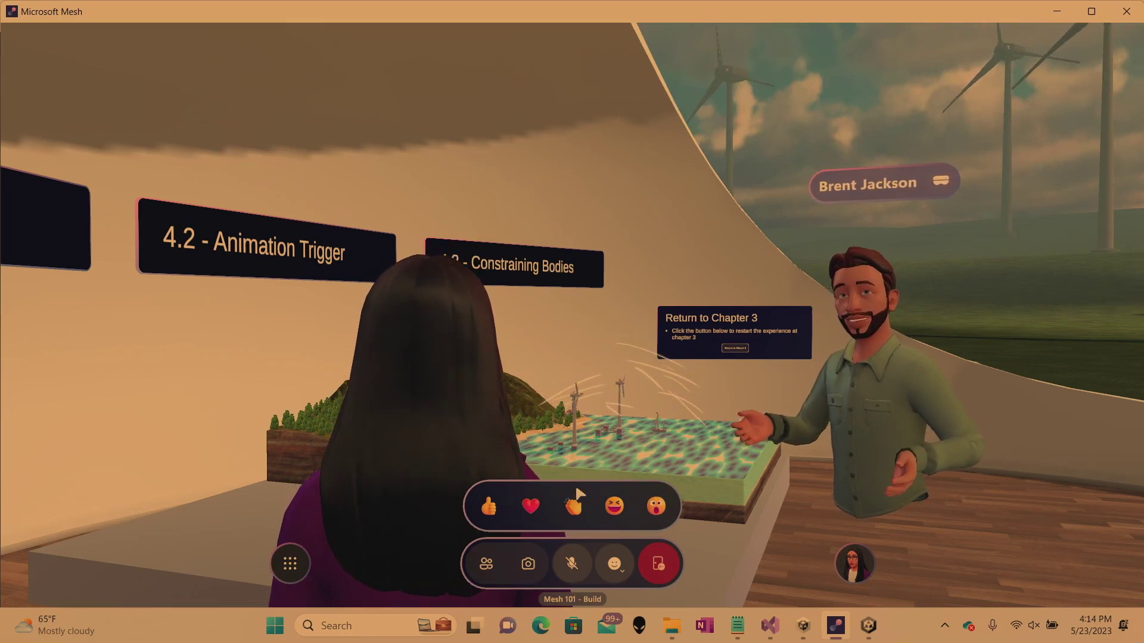
left_click(530, 503)
left_click_drag(572, 317, 565, 318)
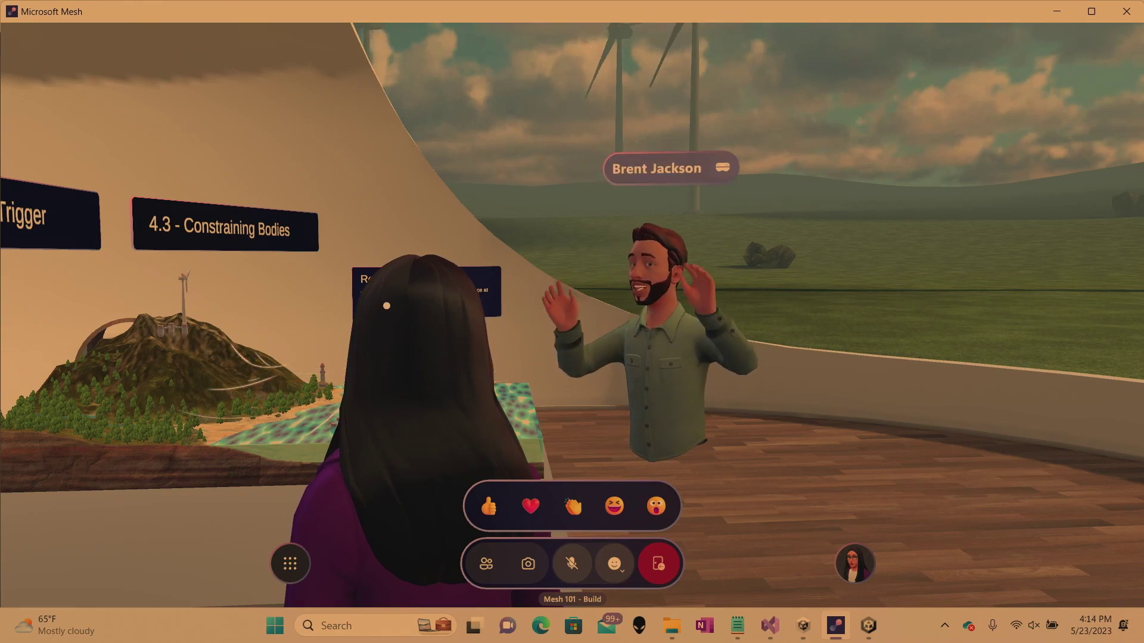
left_click_drag(384, 289, 573, 318)
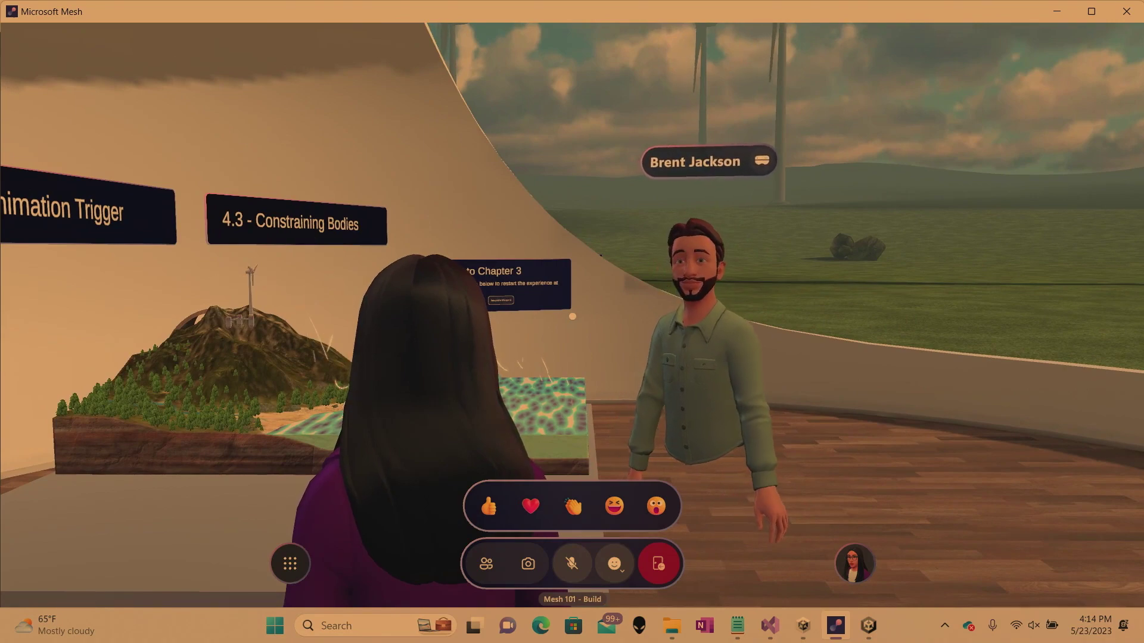
right_click_drag(507, 315, 572, 317)
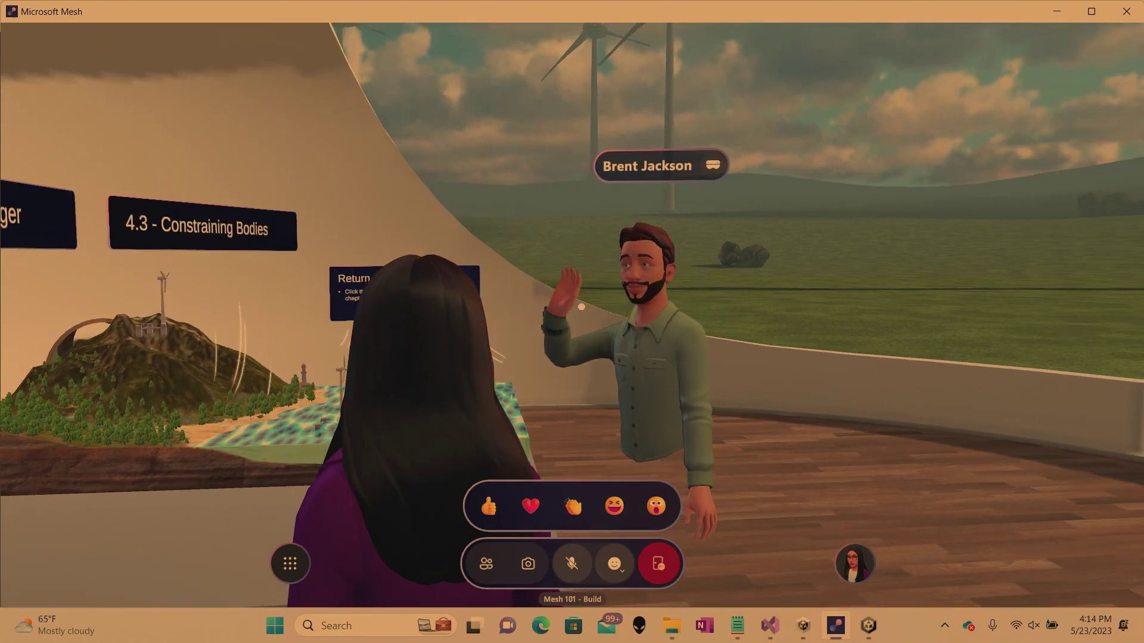